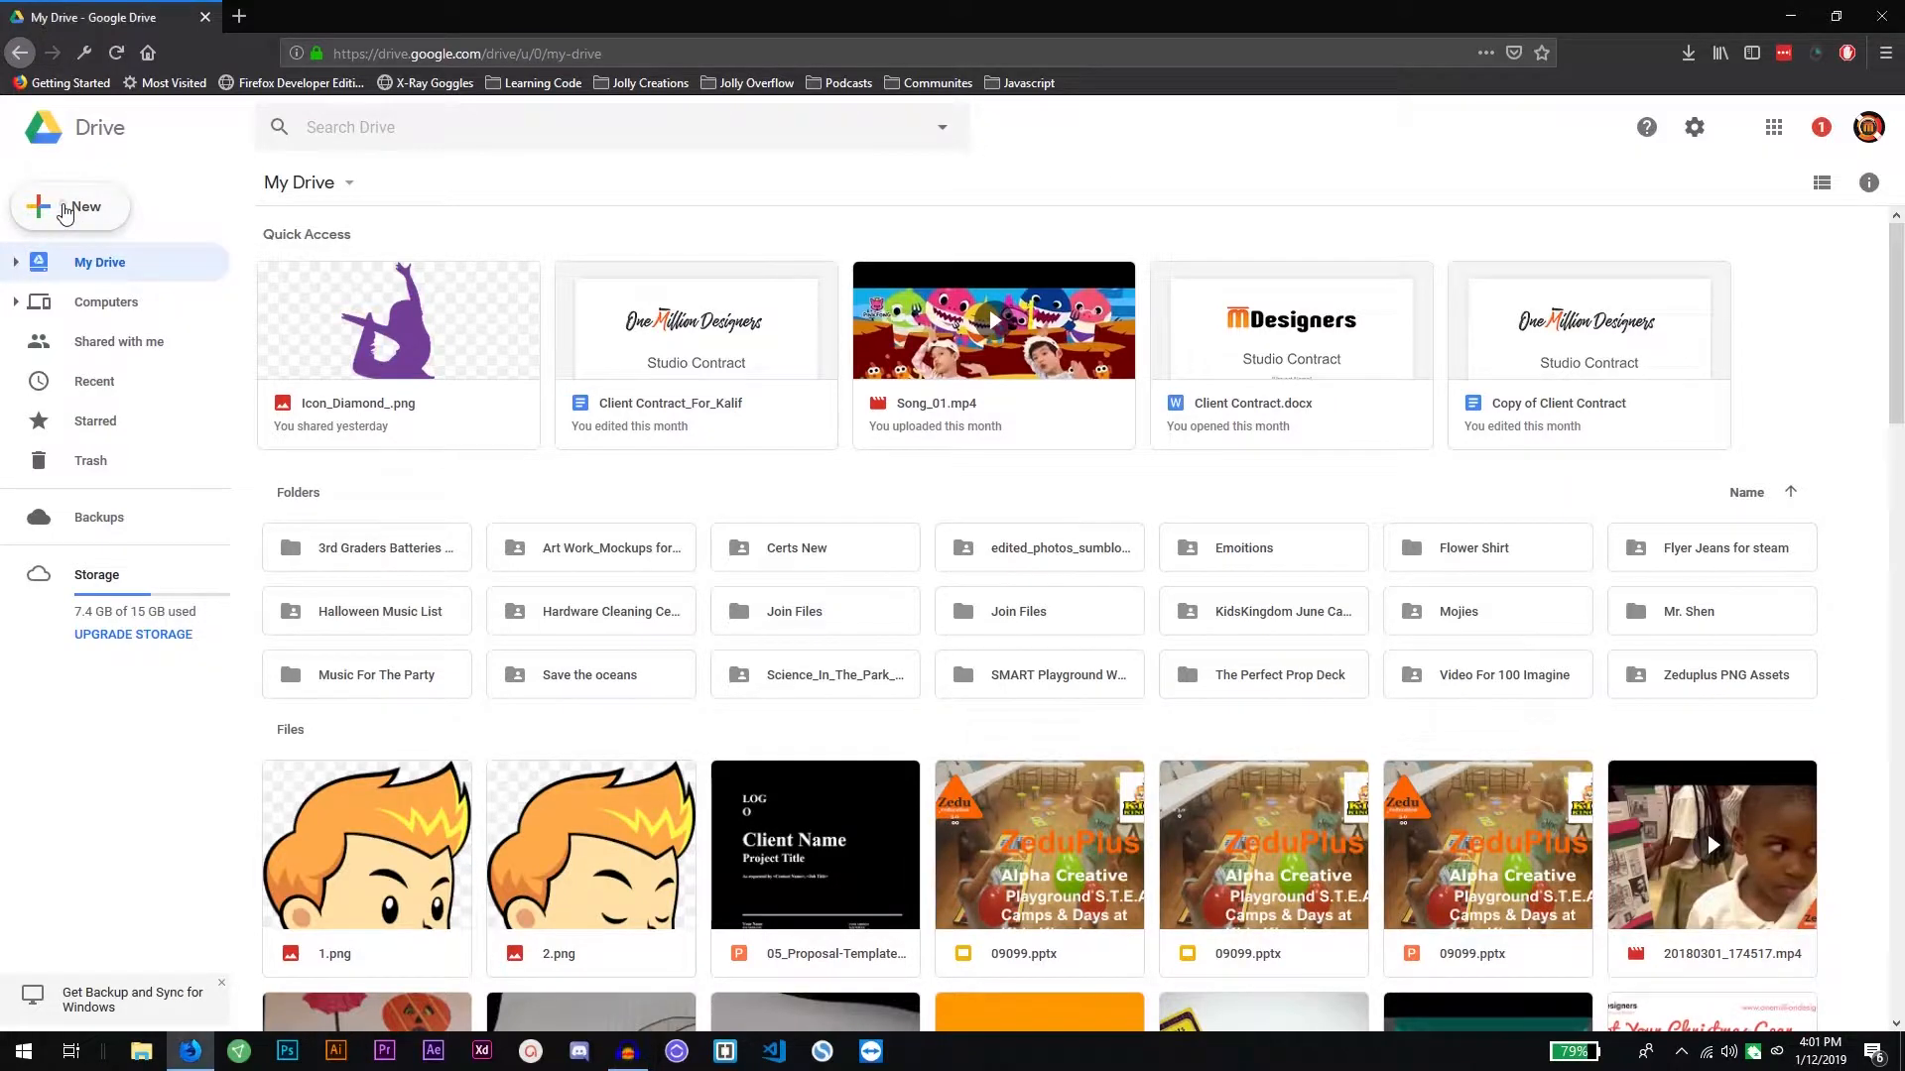
Create a new blank Google Docs document from My Drive and place the cursor at the start of its page
{"action": "left_click", "coordinate": [57, 213]}
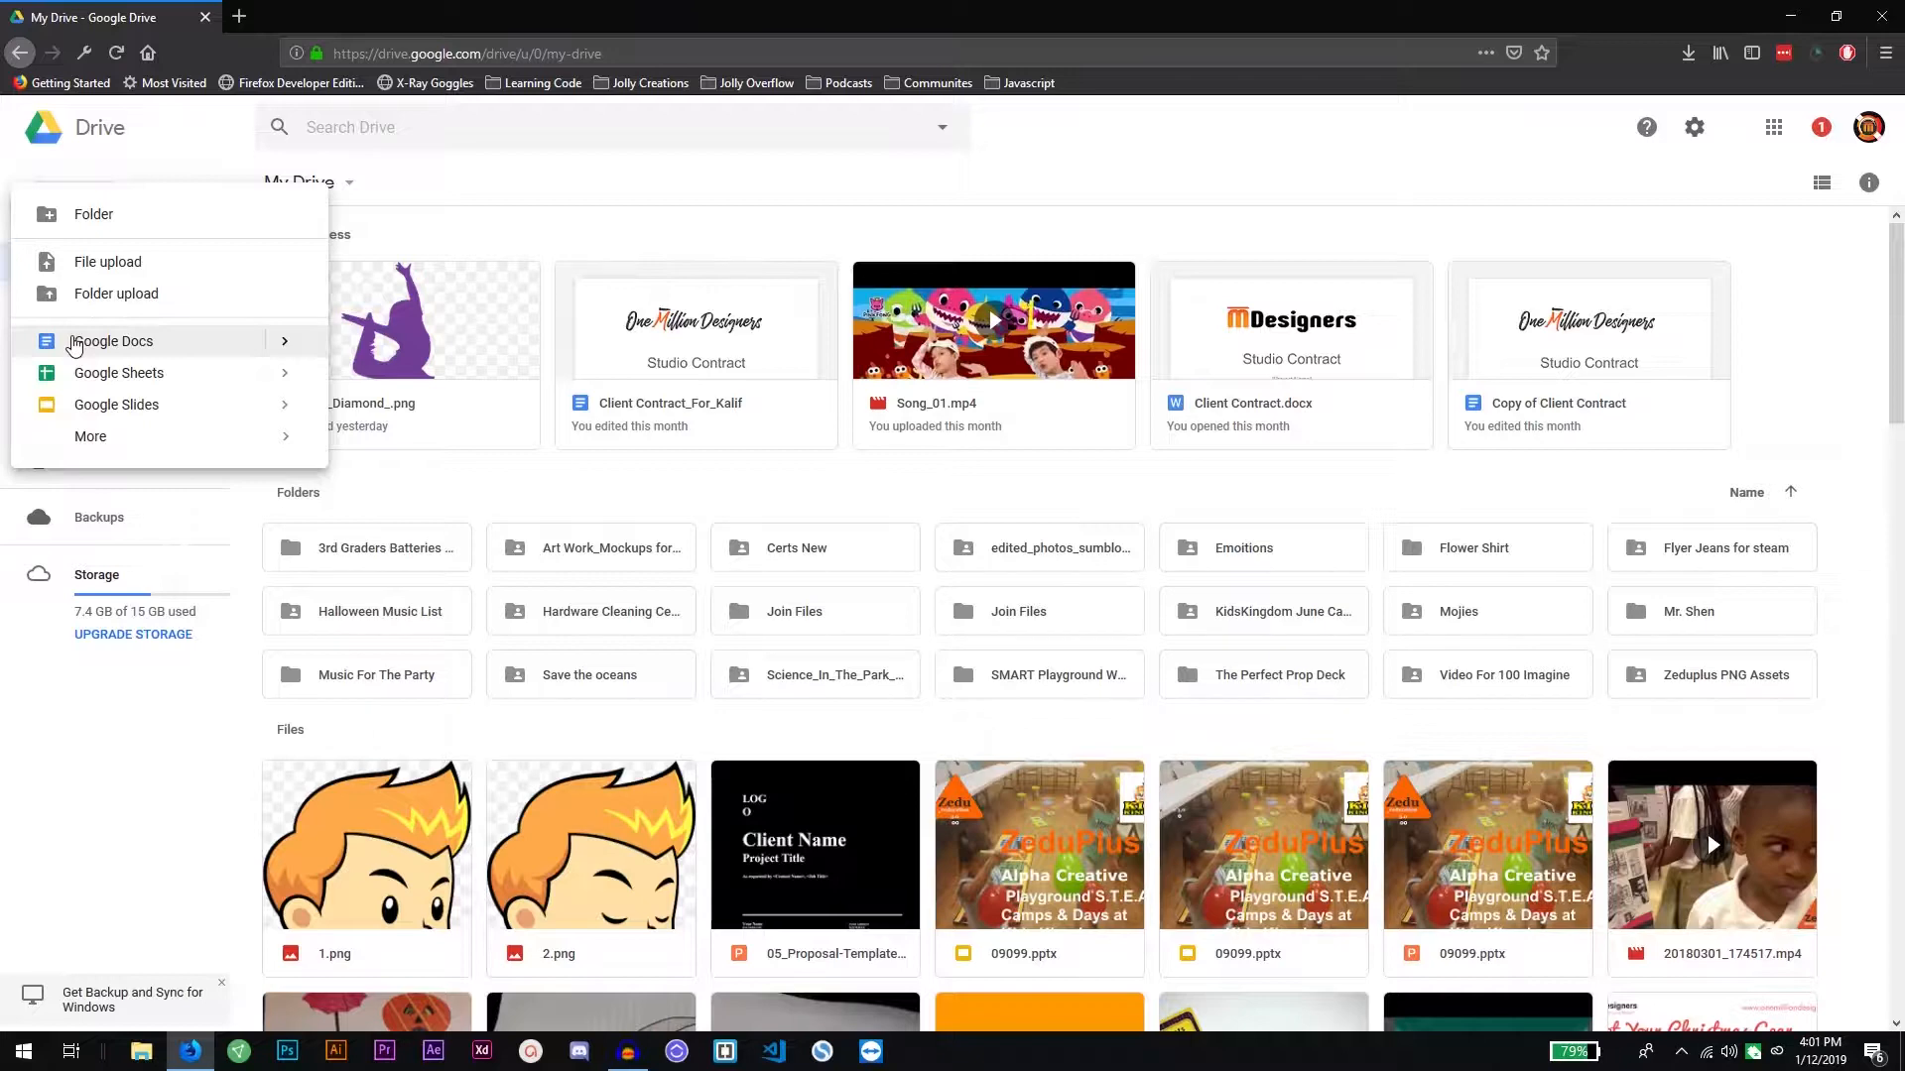
{"action": "left_click", "coordinate": [75, 342]}
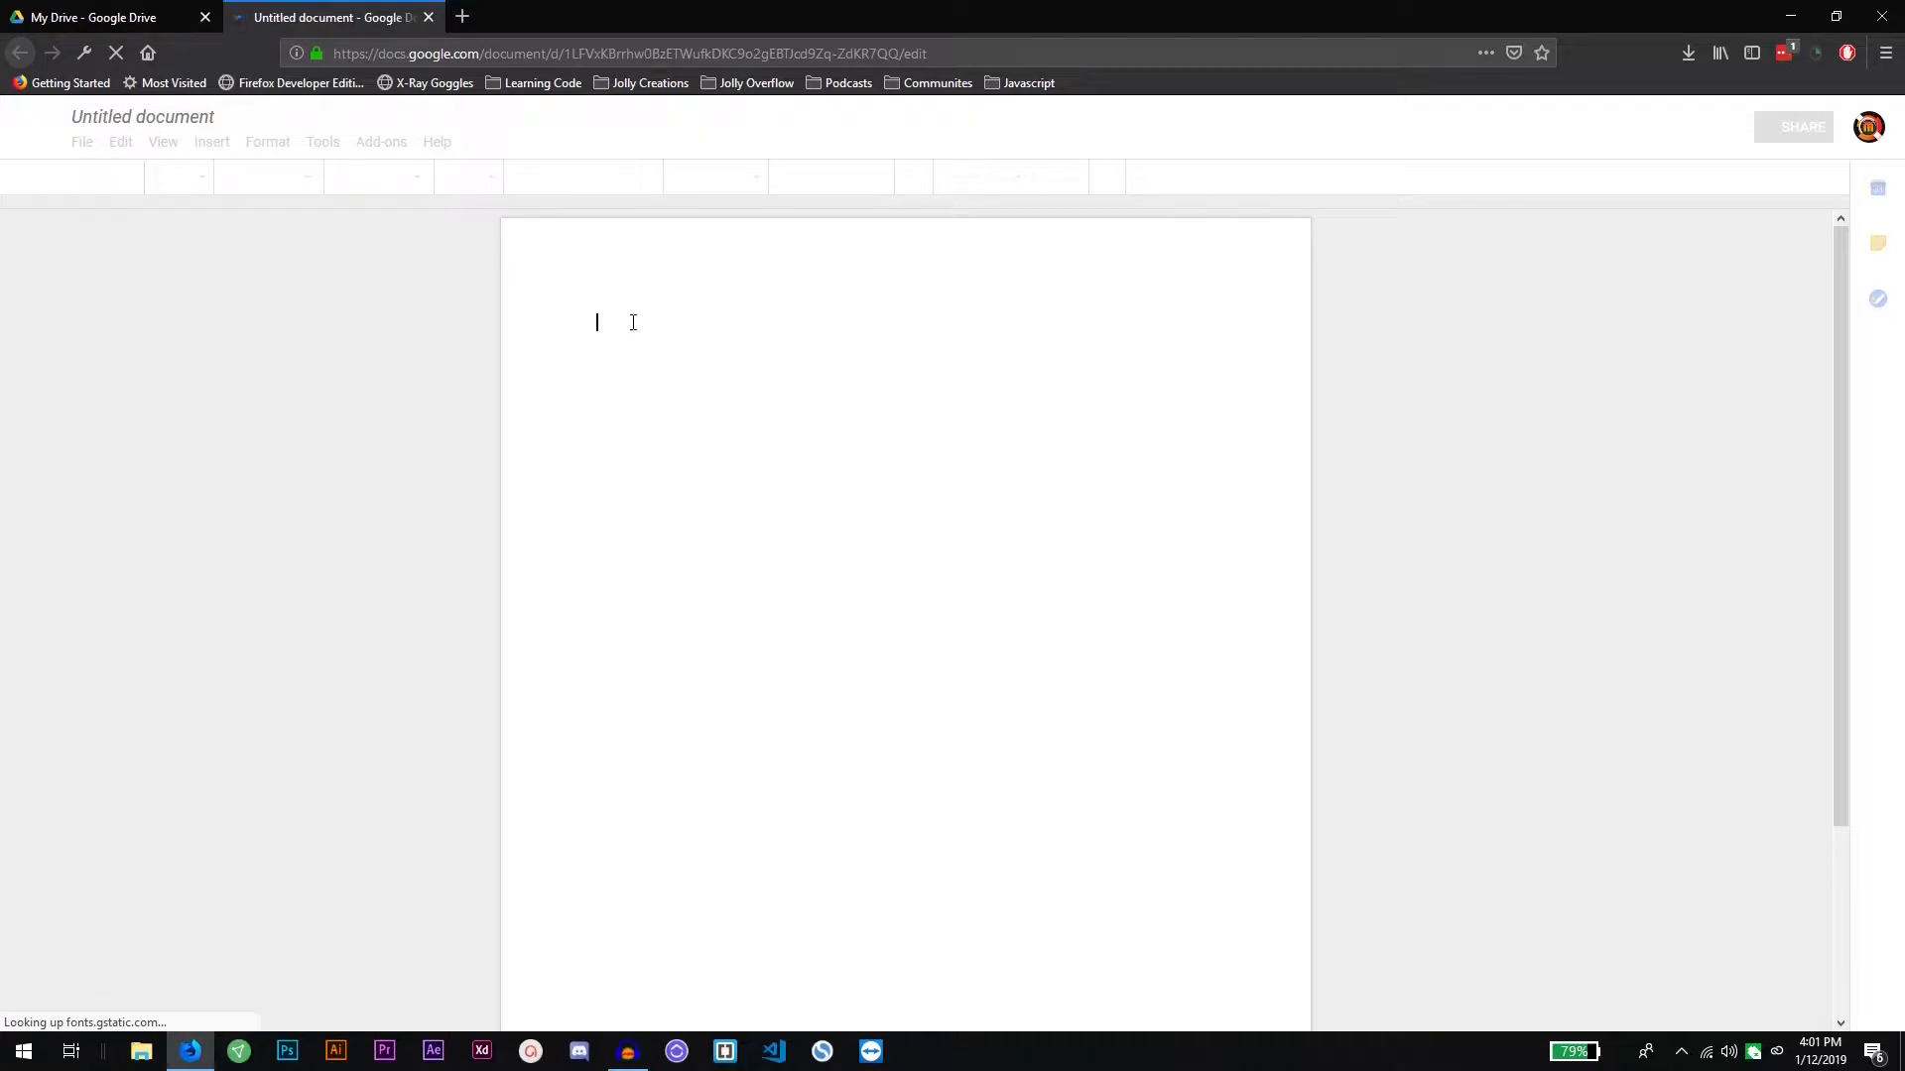
{"action": "left_click", "coordinate": [632, 323]}
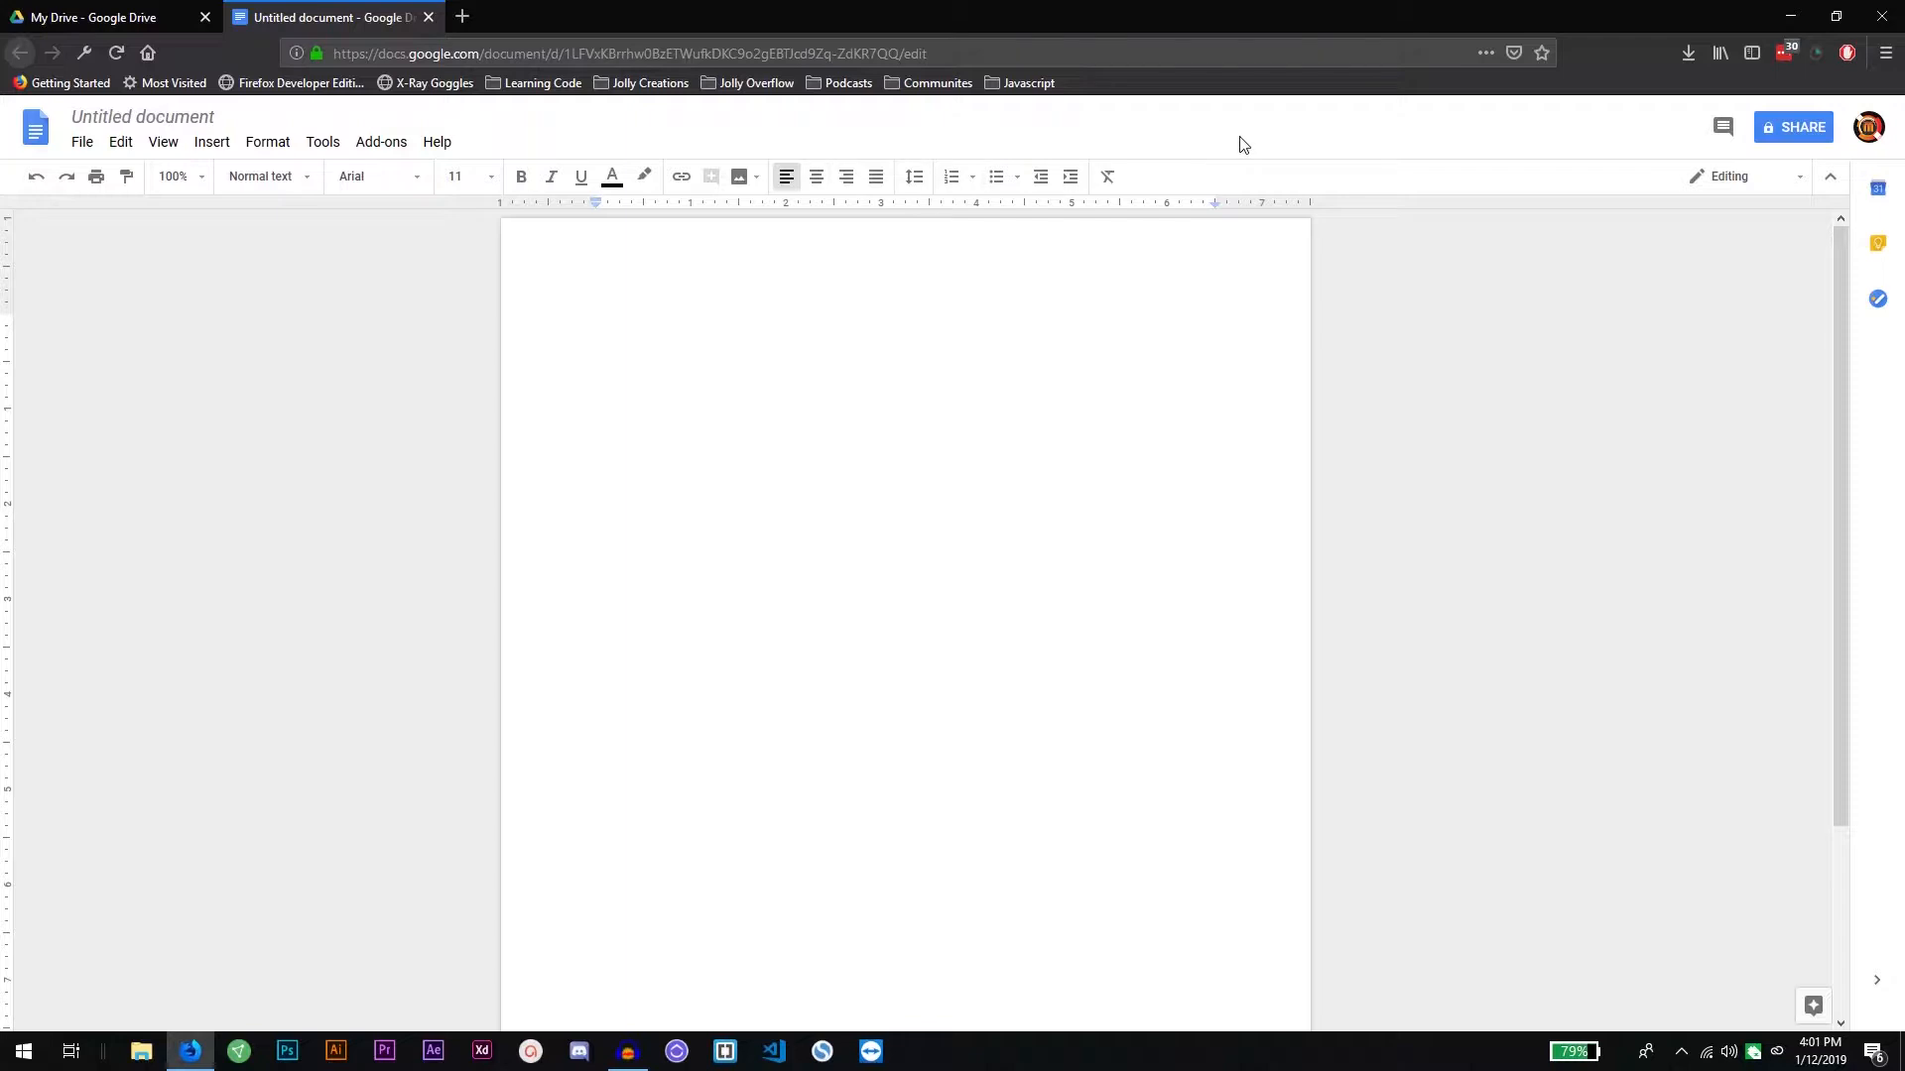
Browse the list of additional fonts and close it without adding any
{"action": "left_click", "coordinate": [393, 185]}
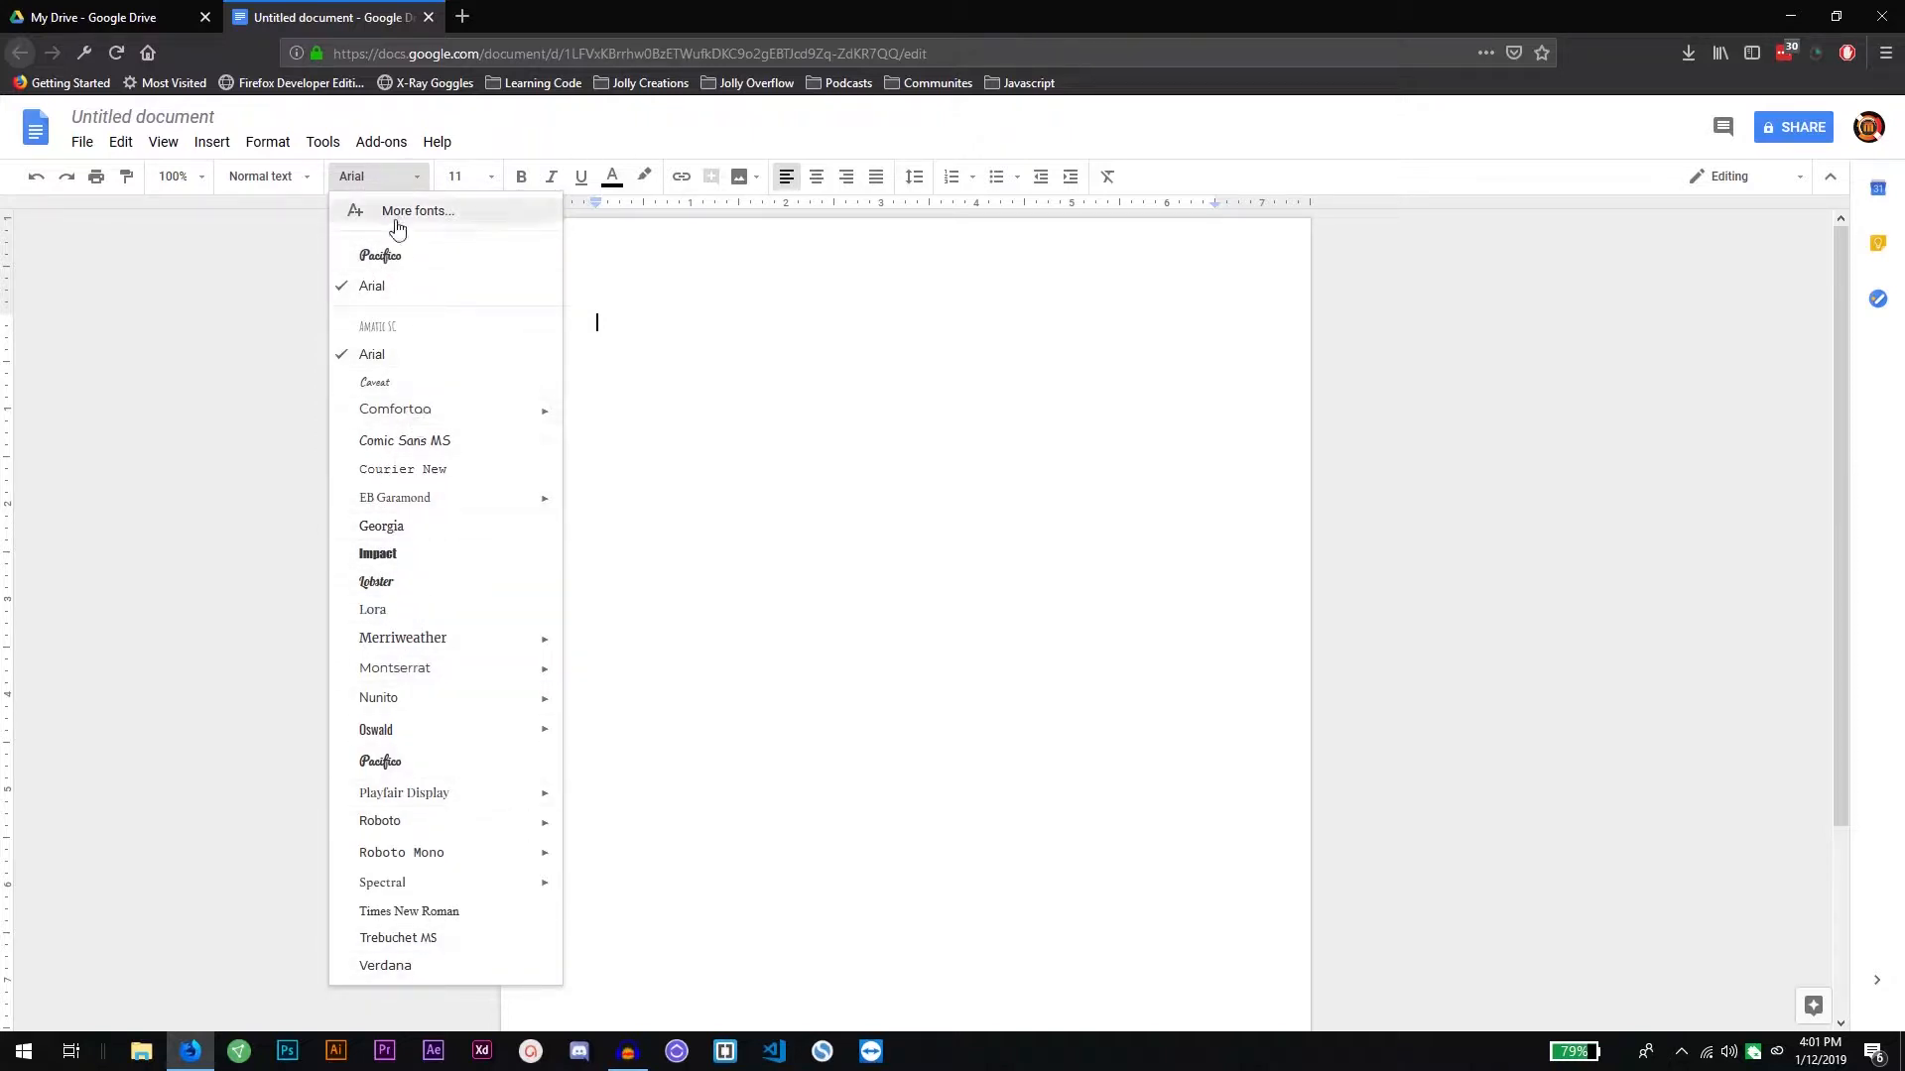
{"action": "left_click", "coordinate": [398, 213]}
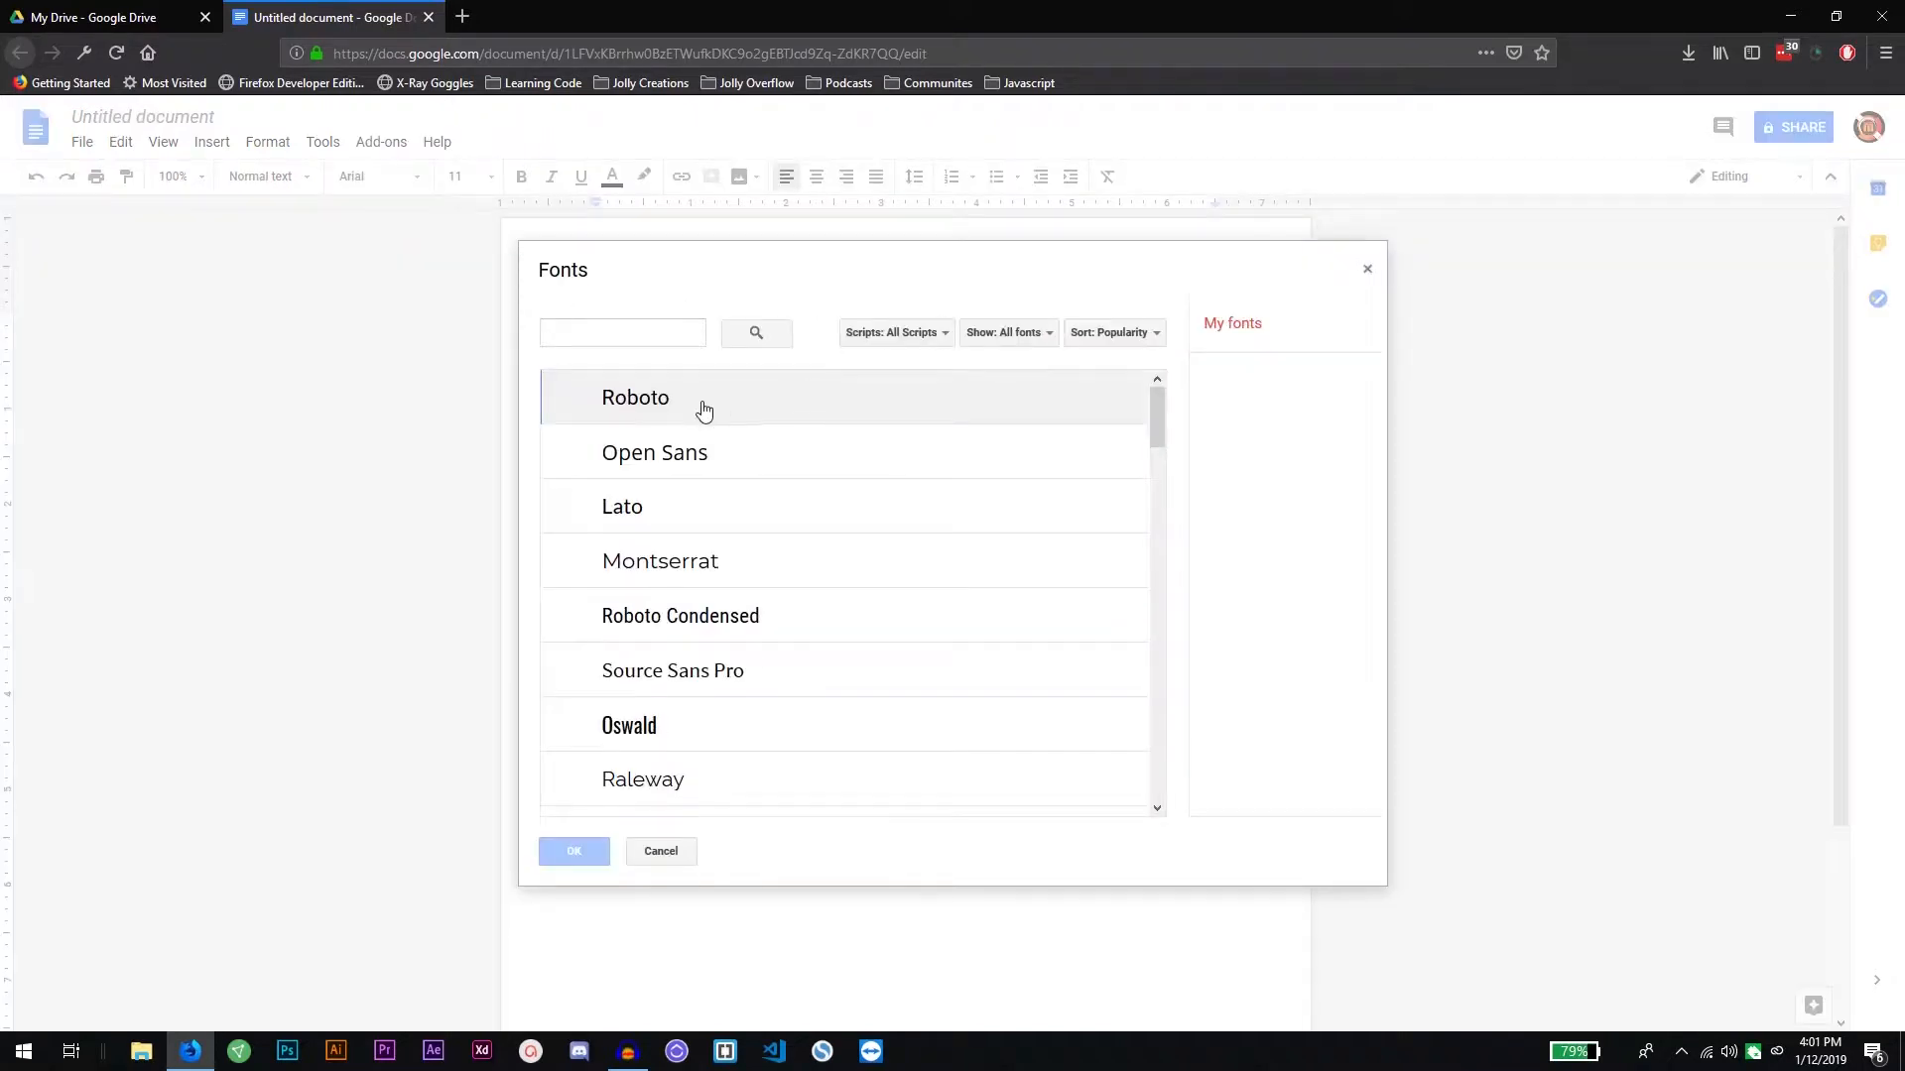
{"action": "scroll", "coordinate": [723, 502], "scroll_direction": "down", "scroll_amount": 9}
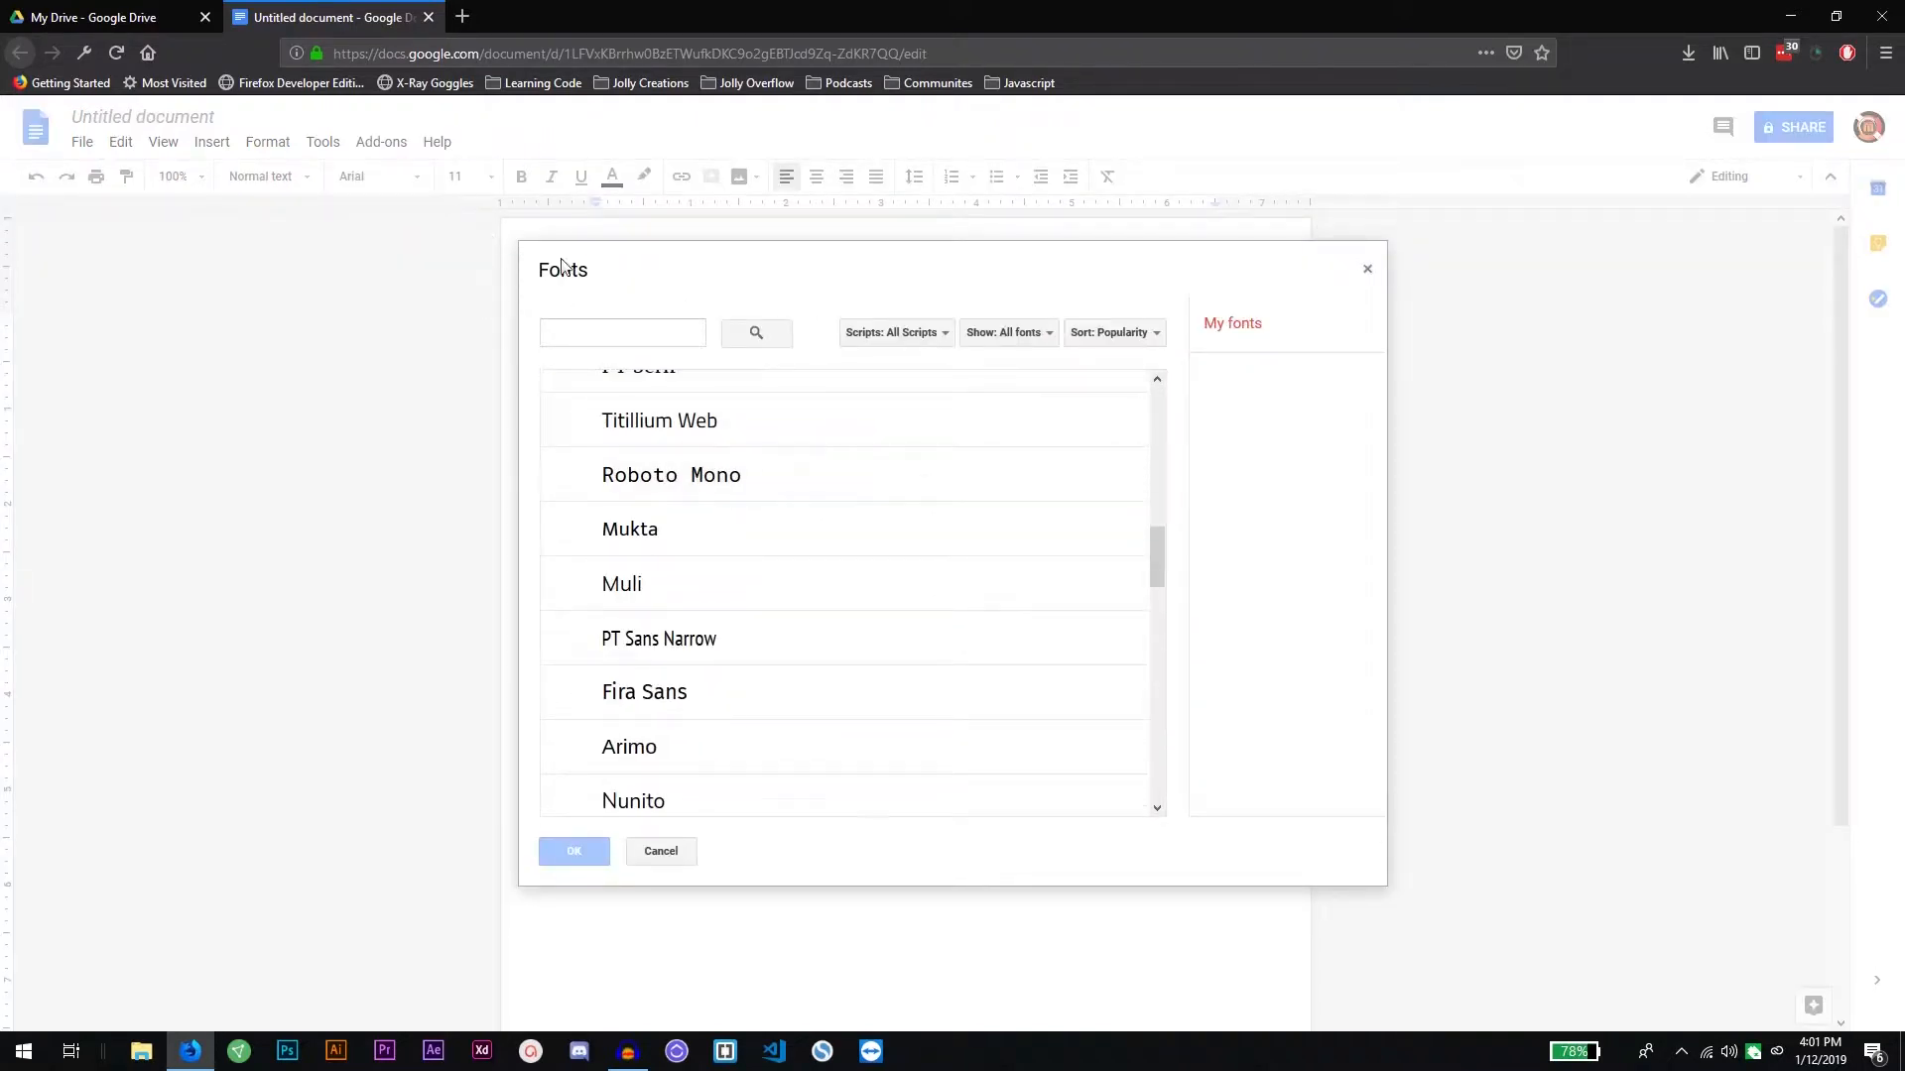
{"action": "scroll", "coordinate": [1114, 413], "scroll_direction": "down", "scroll_amount": 10}
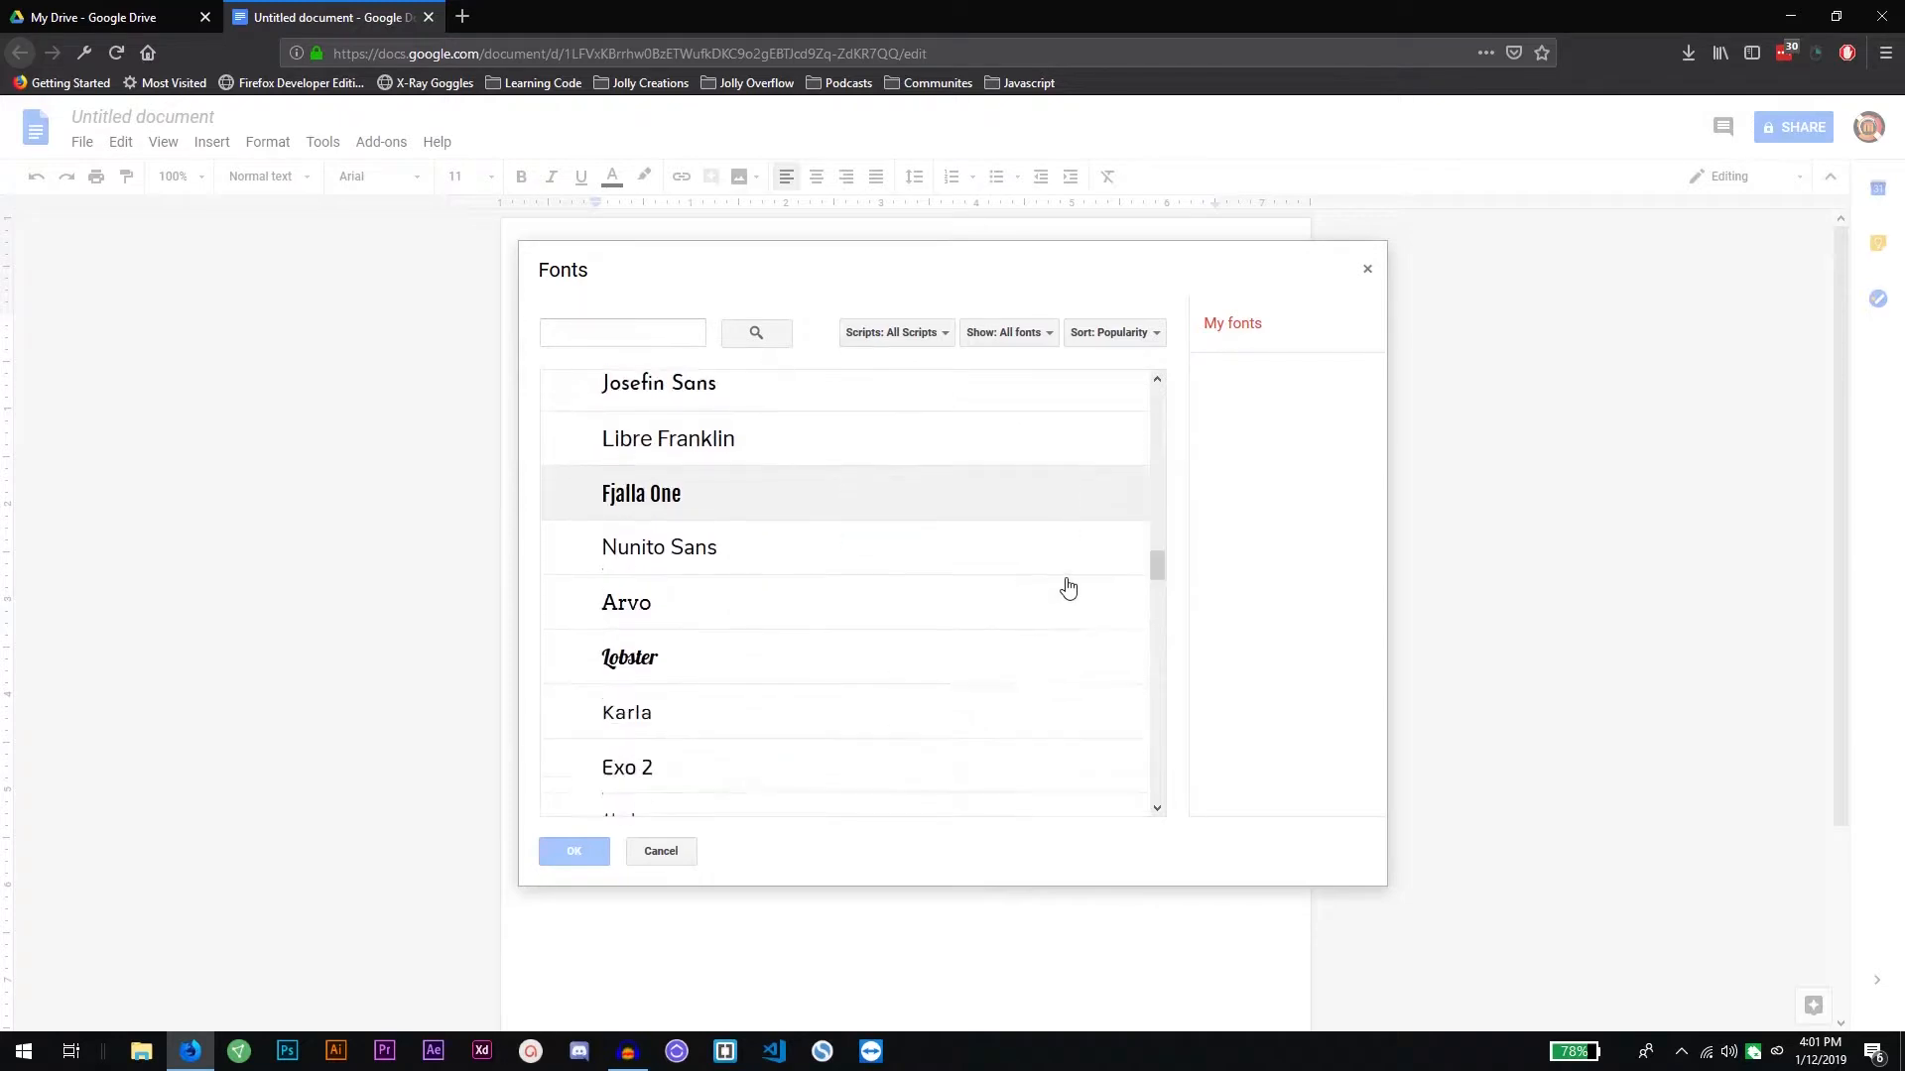
{"action": "scroll", "coordinate": [1068, 588], "scroll_direction": "down", "scroll_amount": 15}
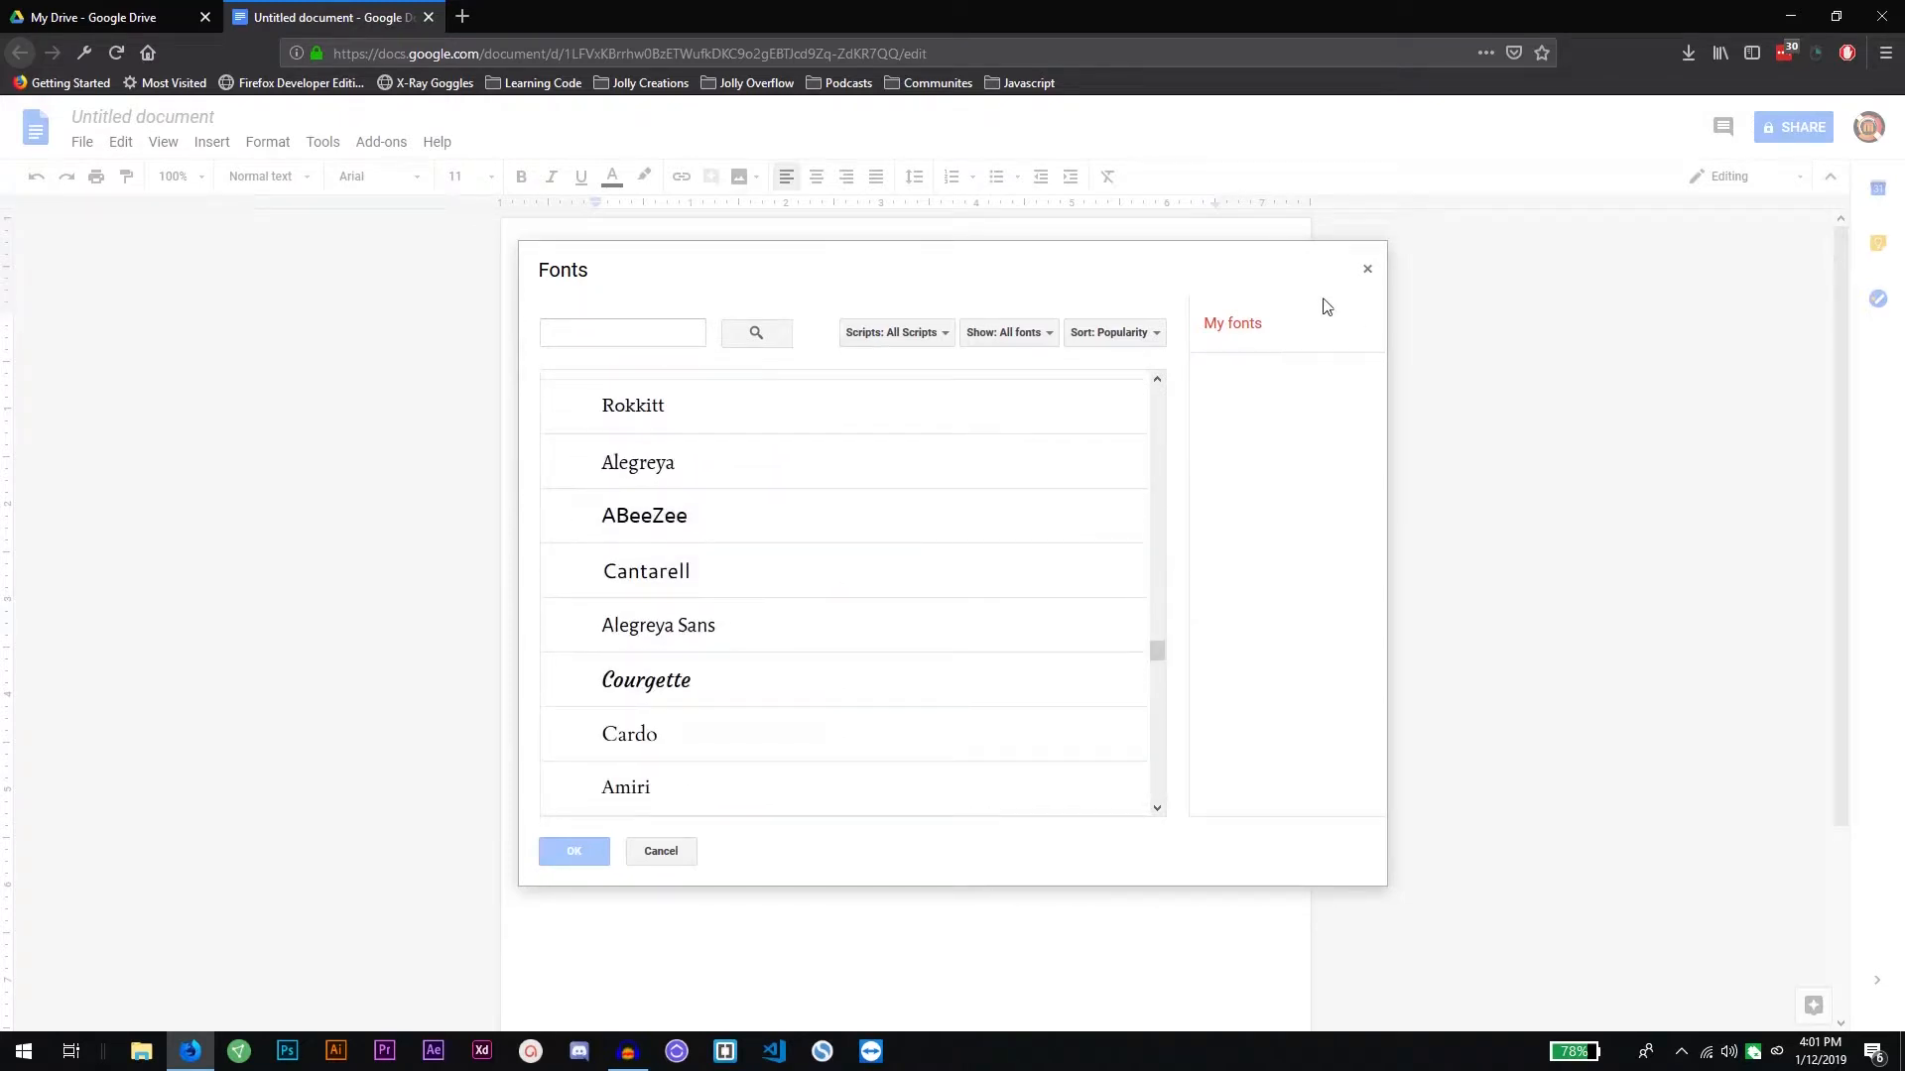
{"action": "left_click", "coordinate": [1368, 273]}
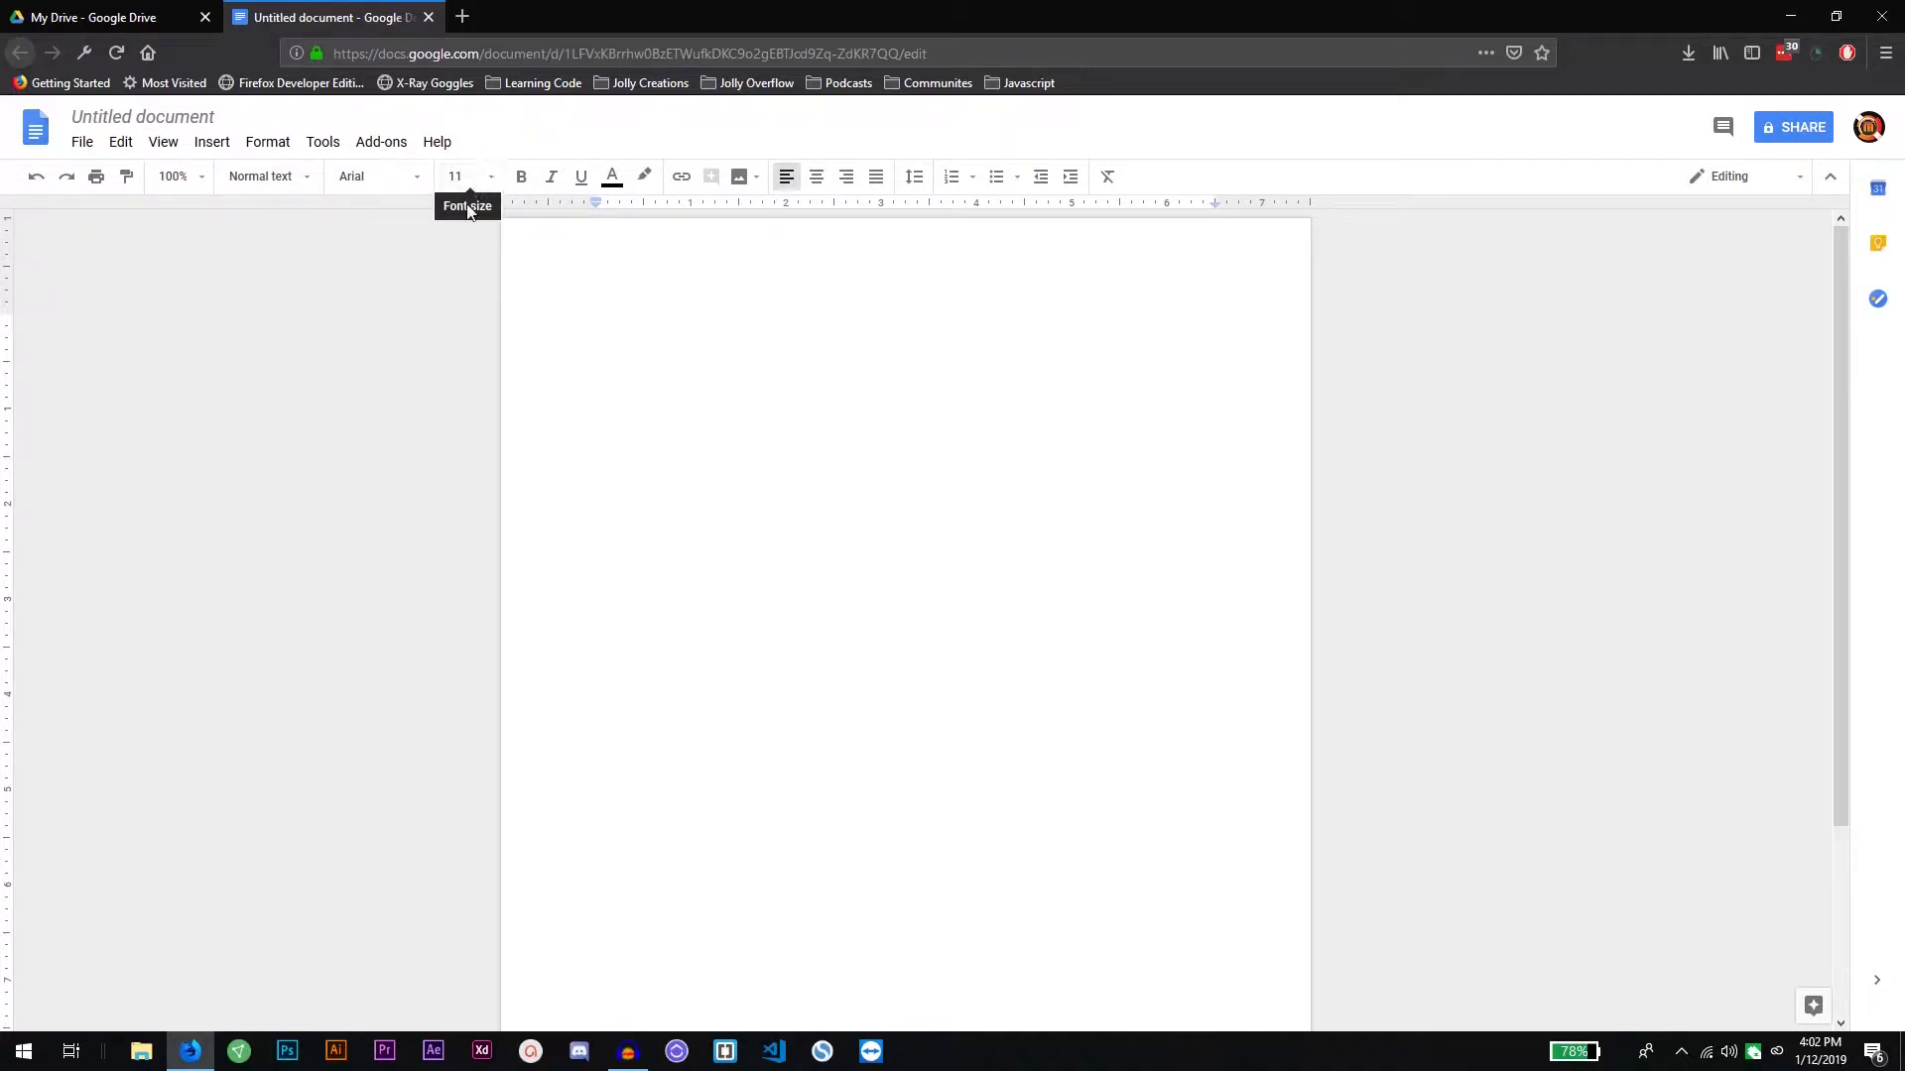
Set the font to Comfortaa and enter the word "Hello" on the first line
{"action": "left_click", "coordinate": [373, 188]}
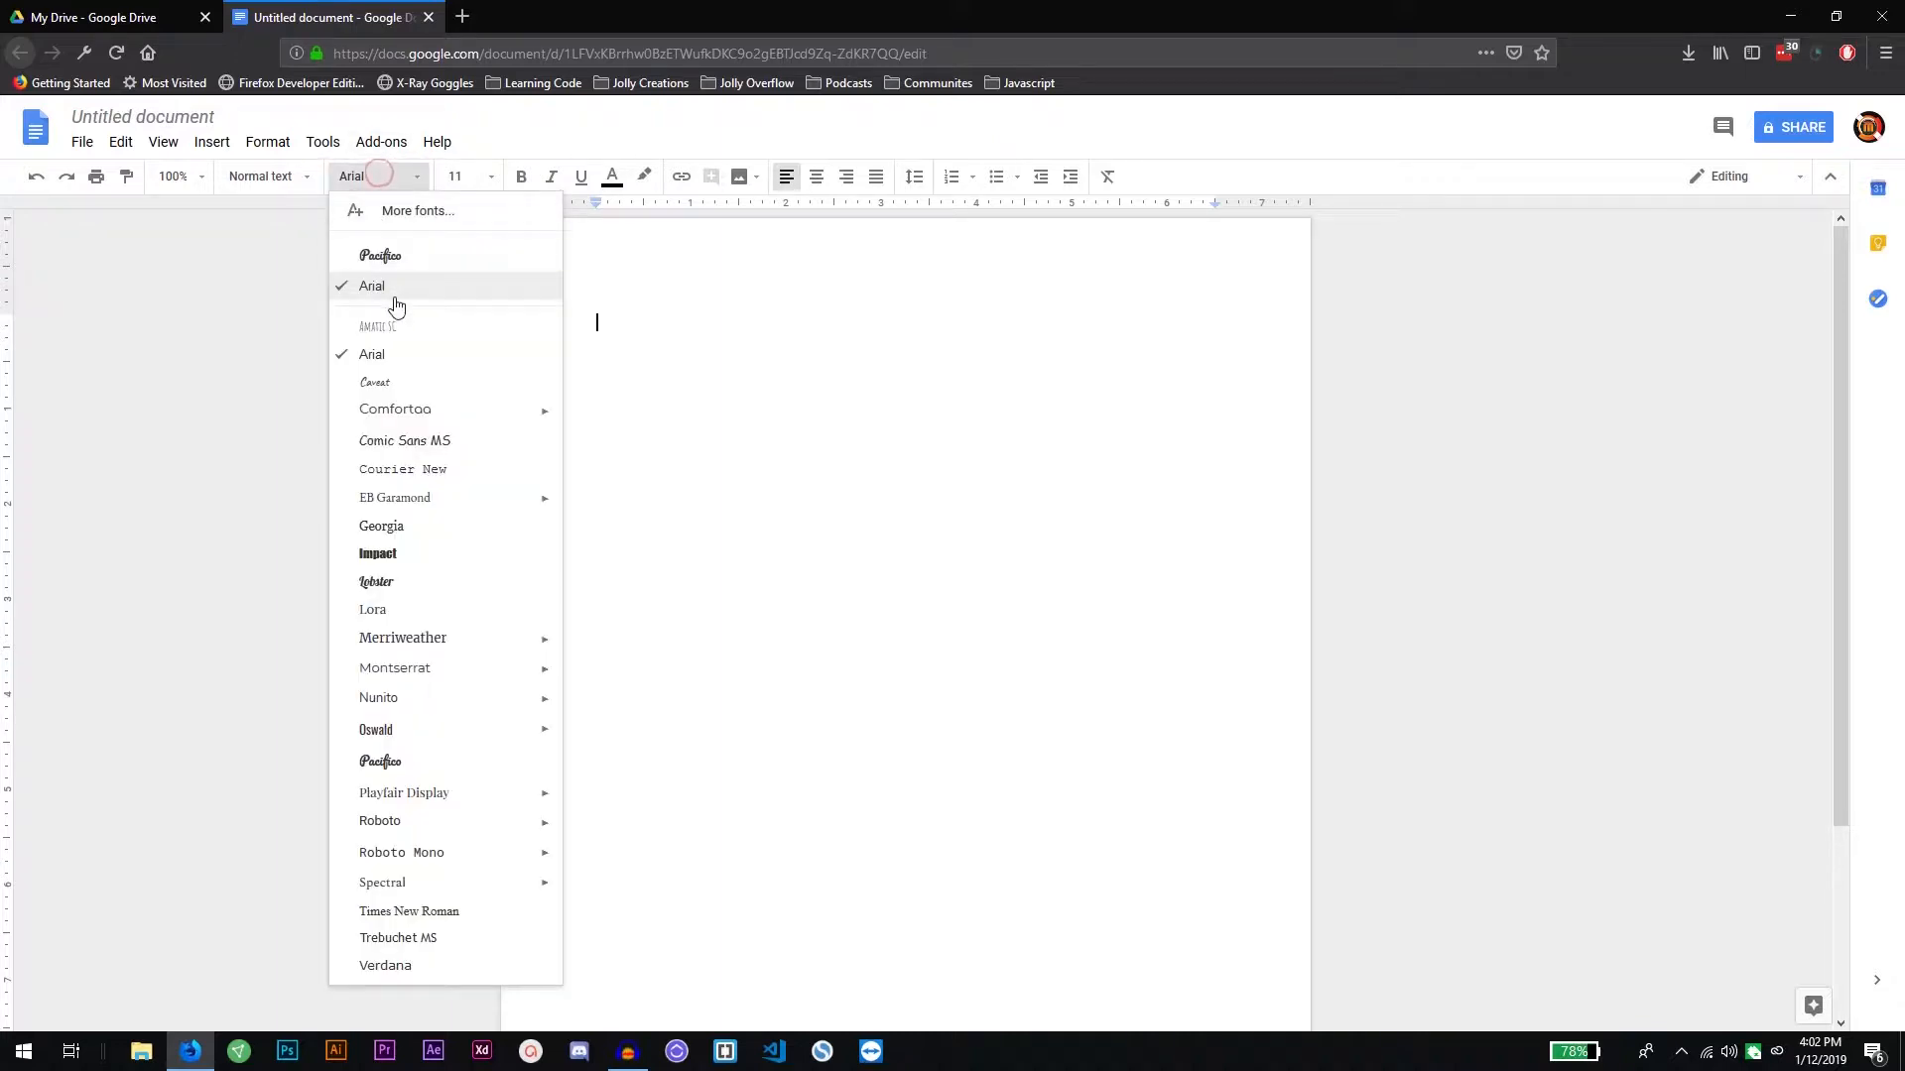
{"action": "left_click", "coordinate": [397, 424]}
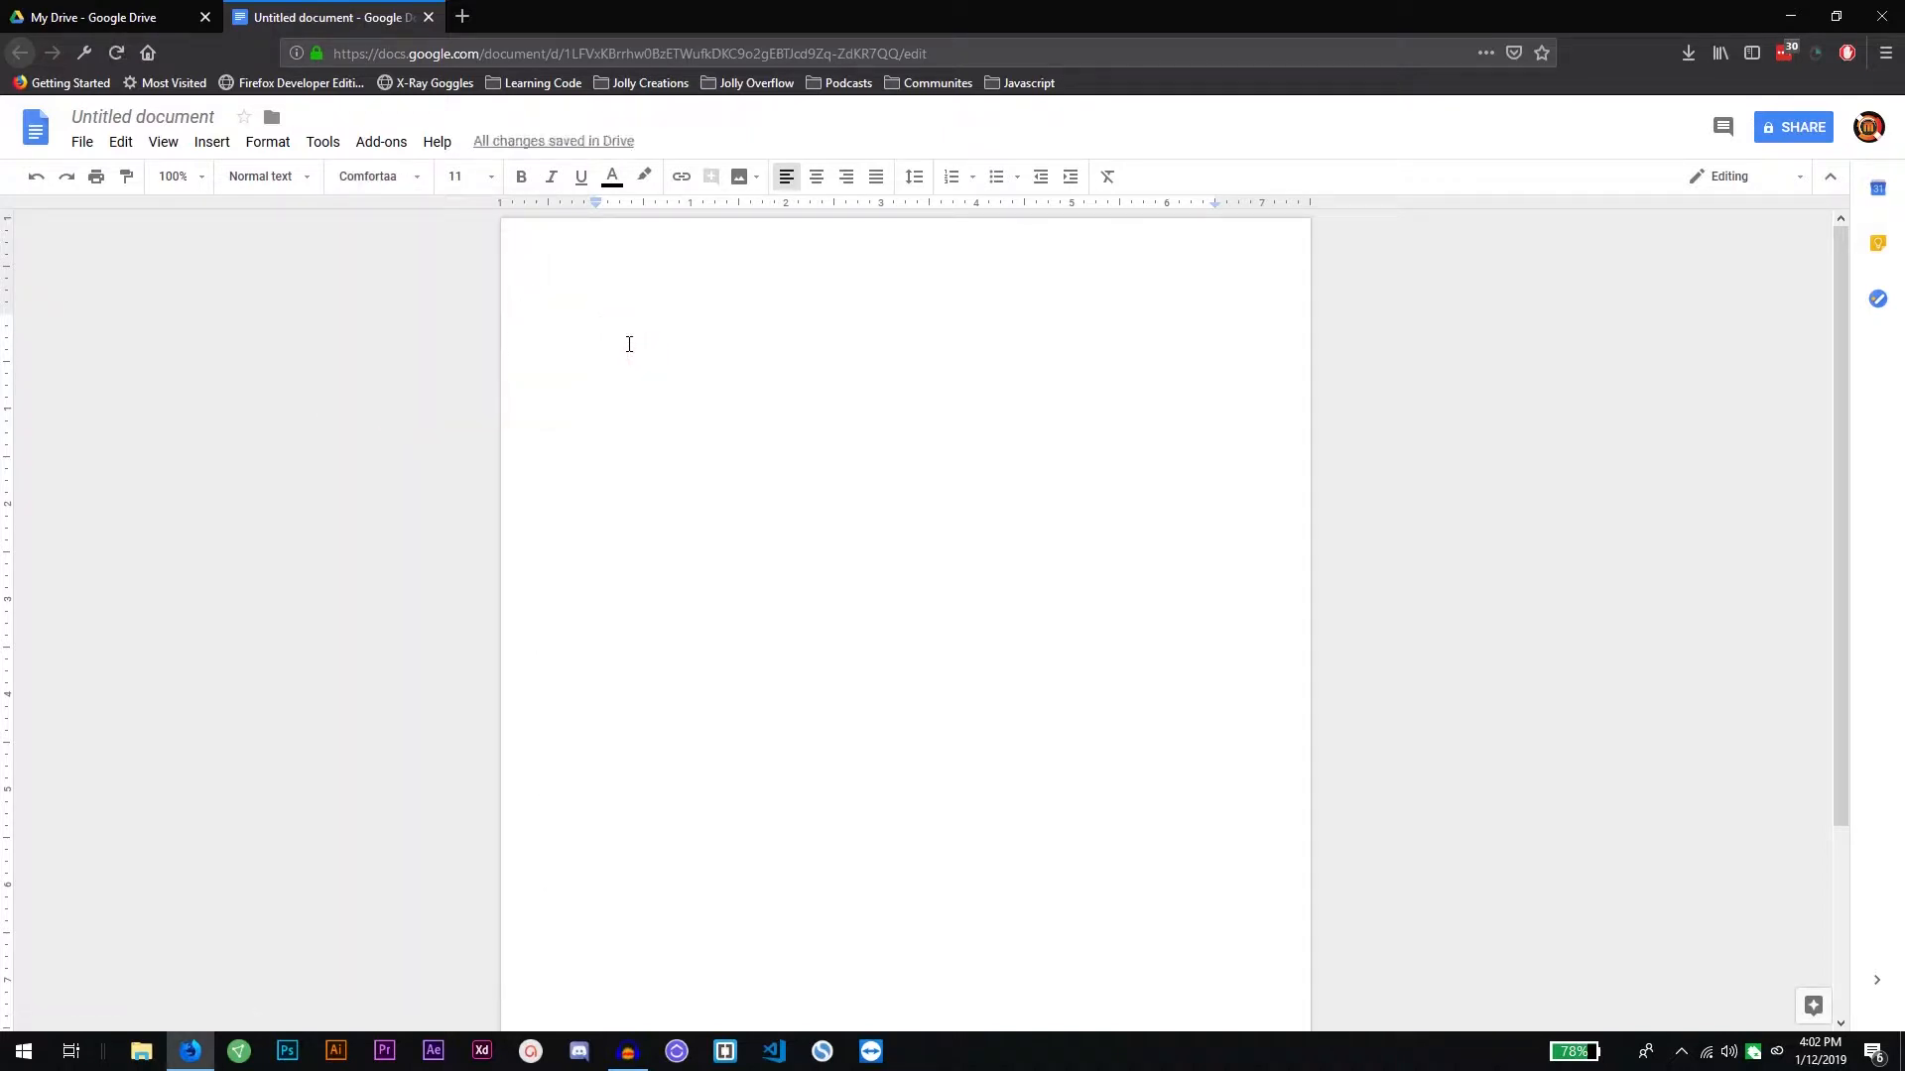
{"action": "type", "text": "Hello"}
Try purple as the text colour of "Hello" and set it back to black
{"action": "left_click_drag", "start_coordinate": [593, 323], "coordinate": [675, 318]}
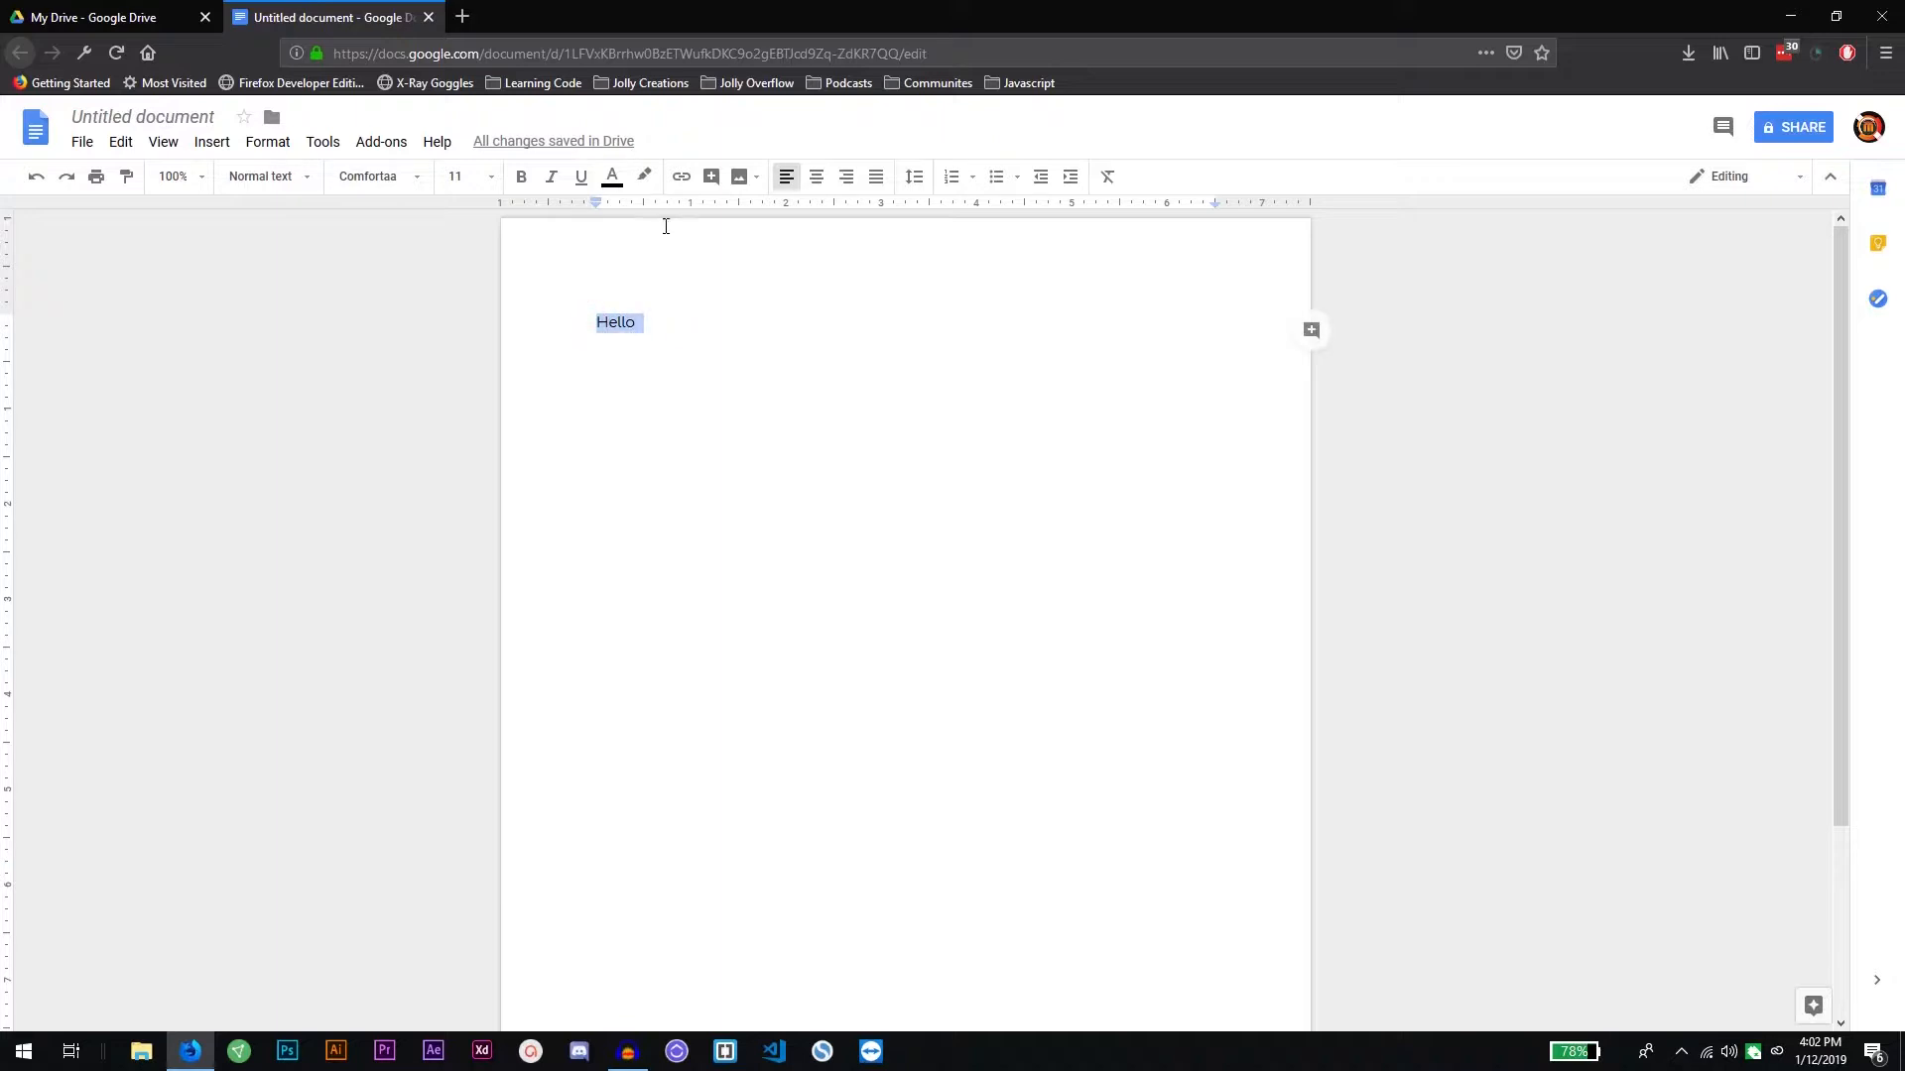
{"action": "left_click", "coordinate": [612, 180]}
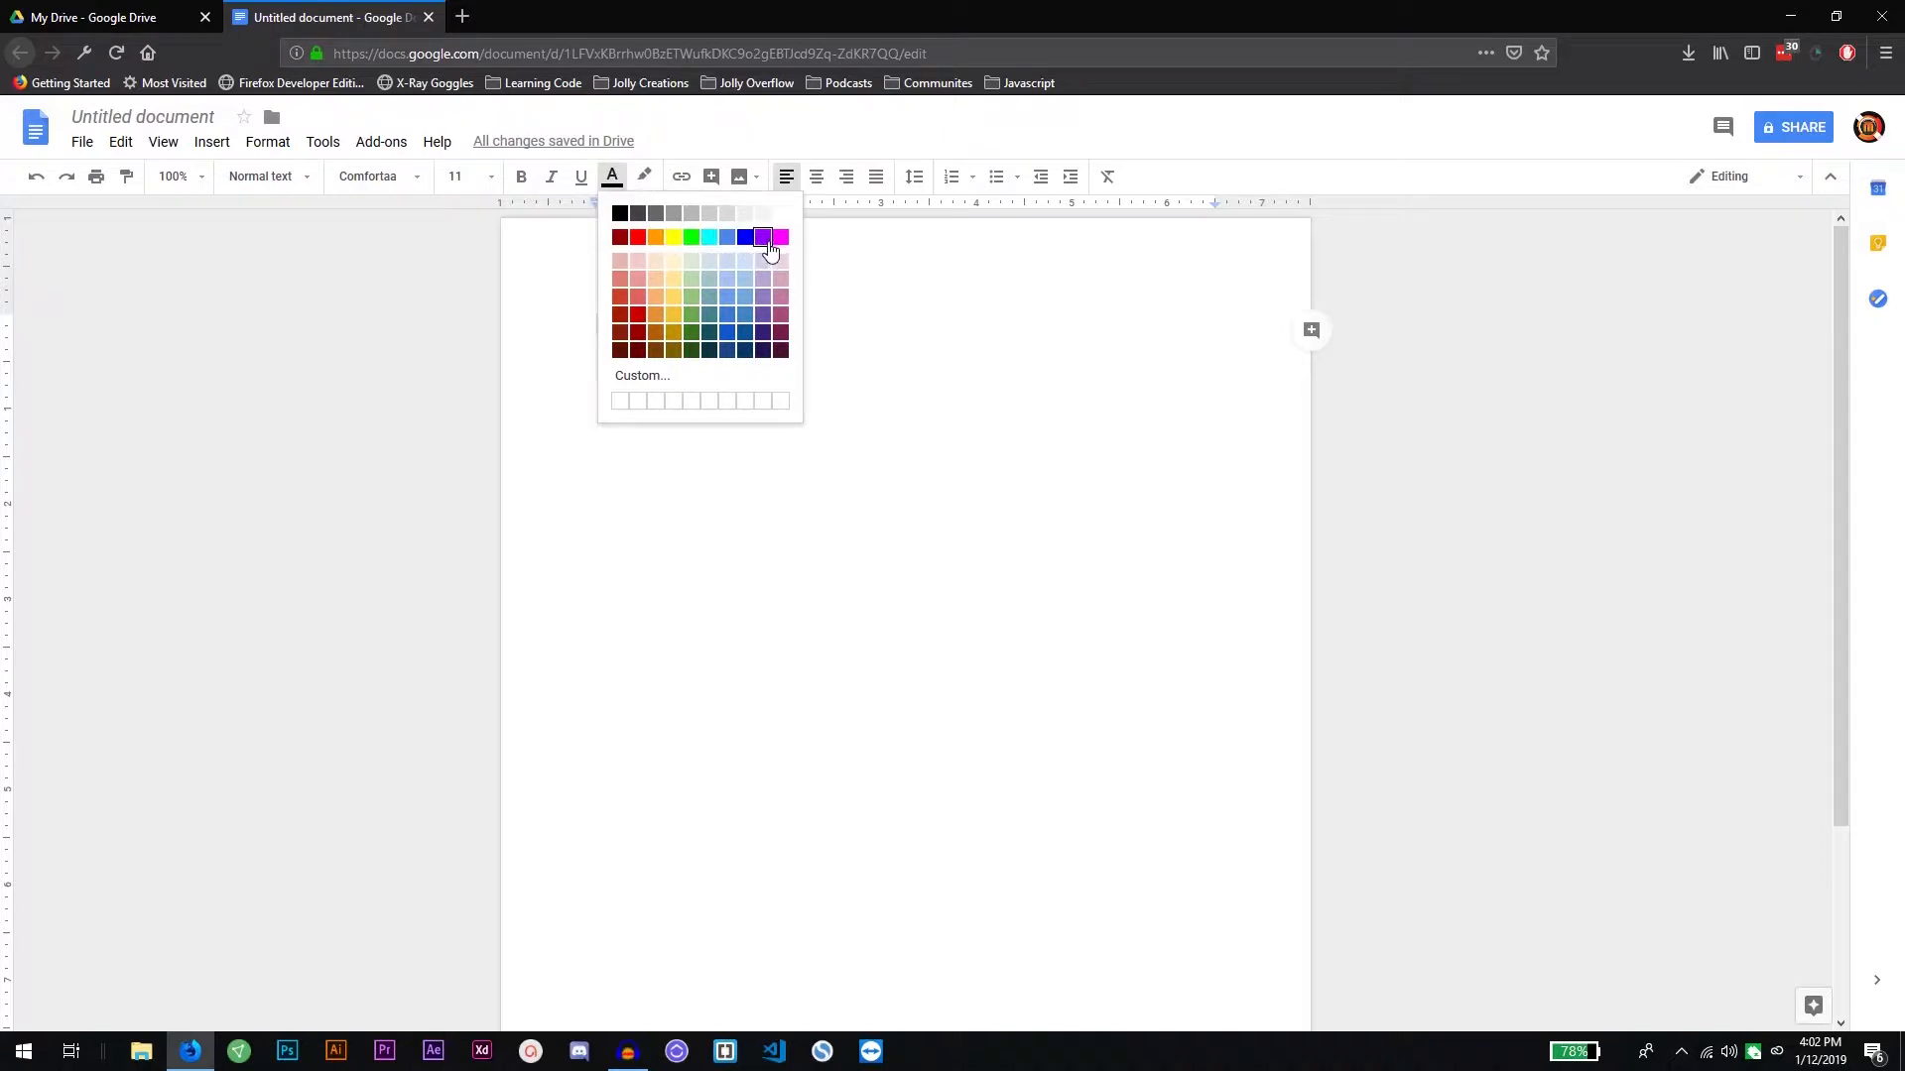
{"action": "left_click", "coordinate": [764, 239]}
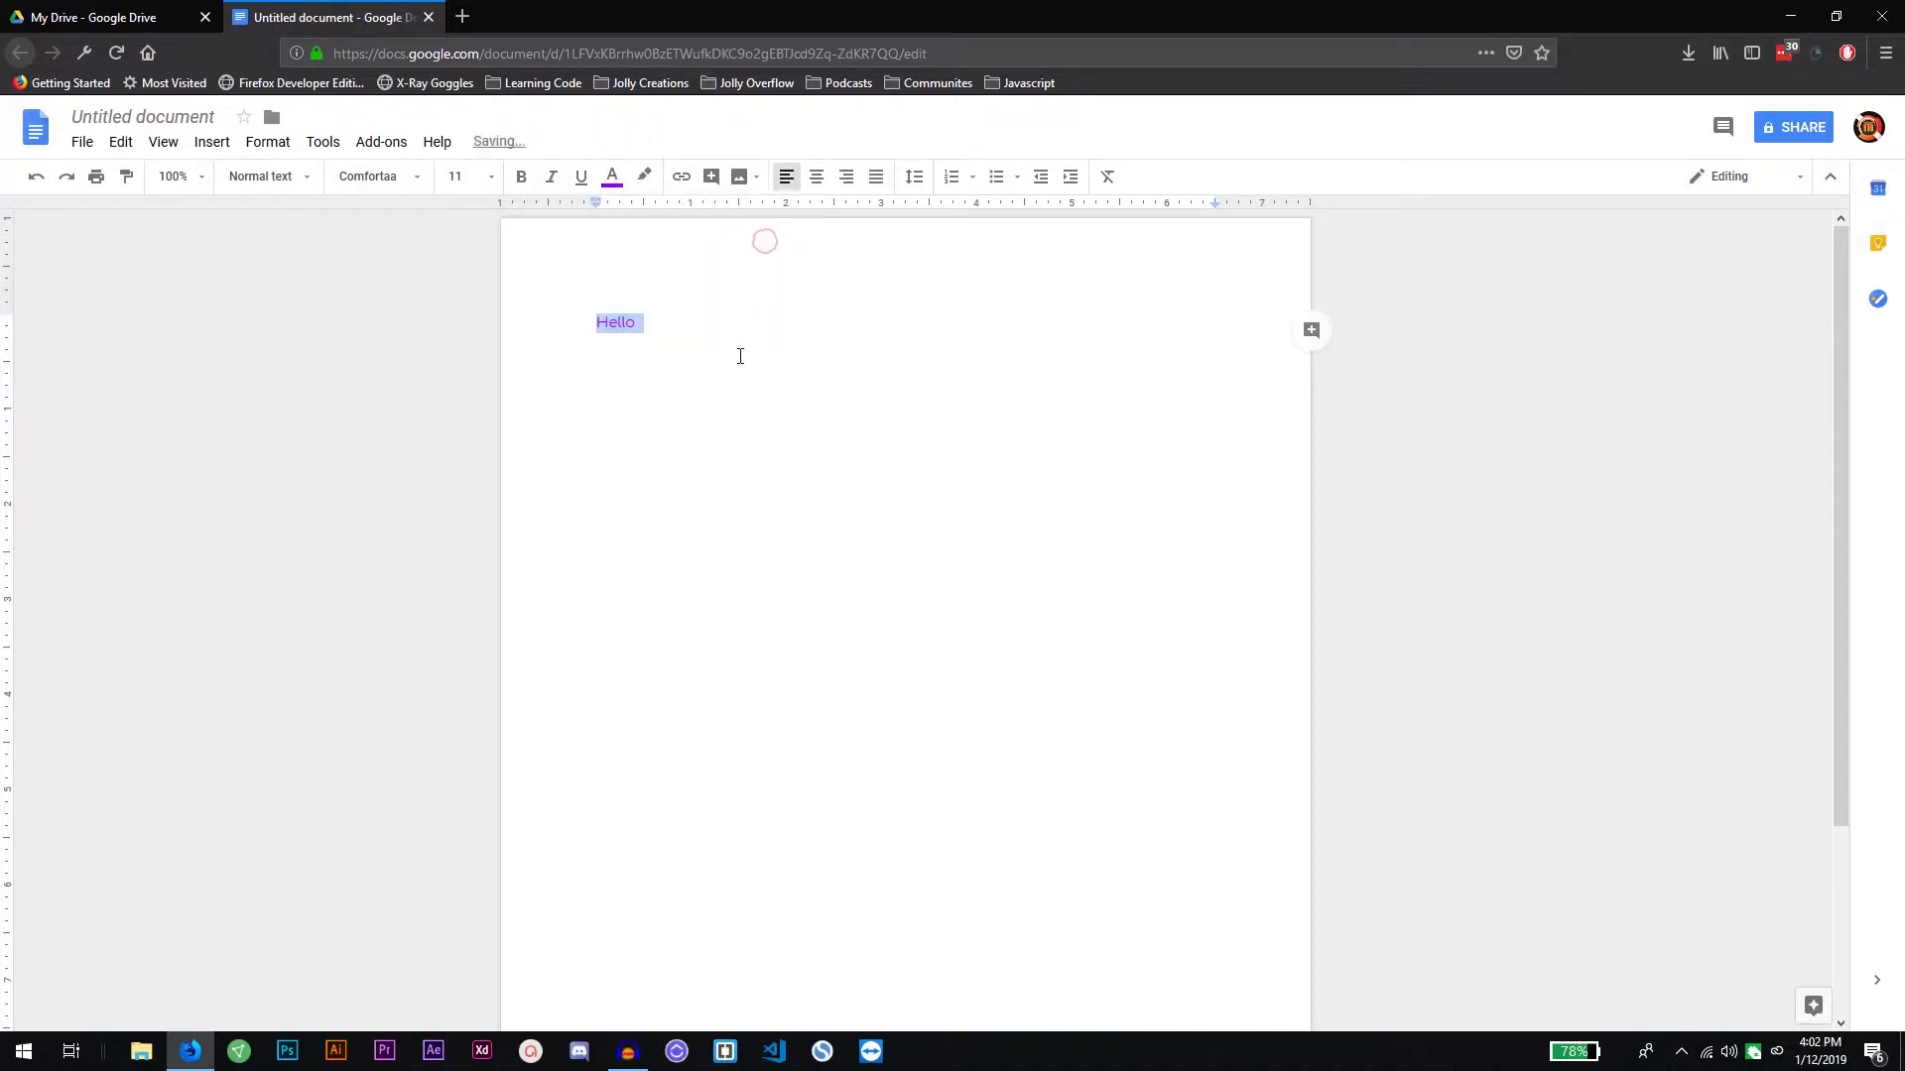
{"action": "left_click", "coordinate": [664, 325]}
{"action": "left_click_drag", "start_coordinate": [664, 325], "coordinate": [590, 311]}
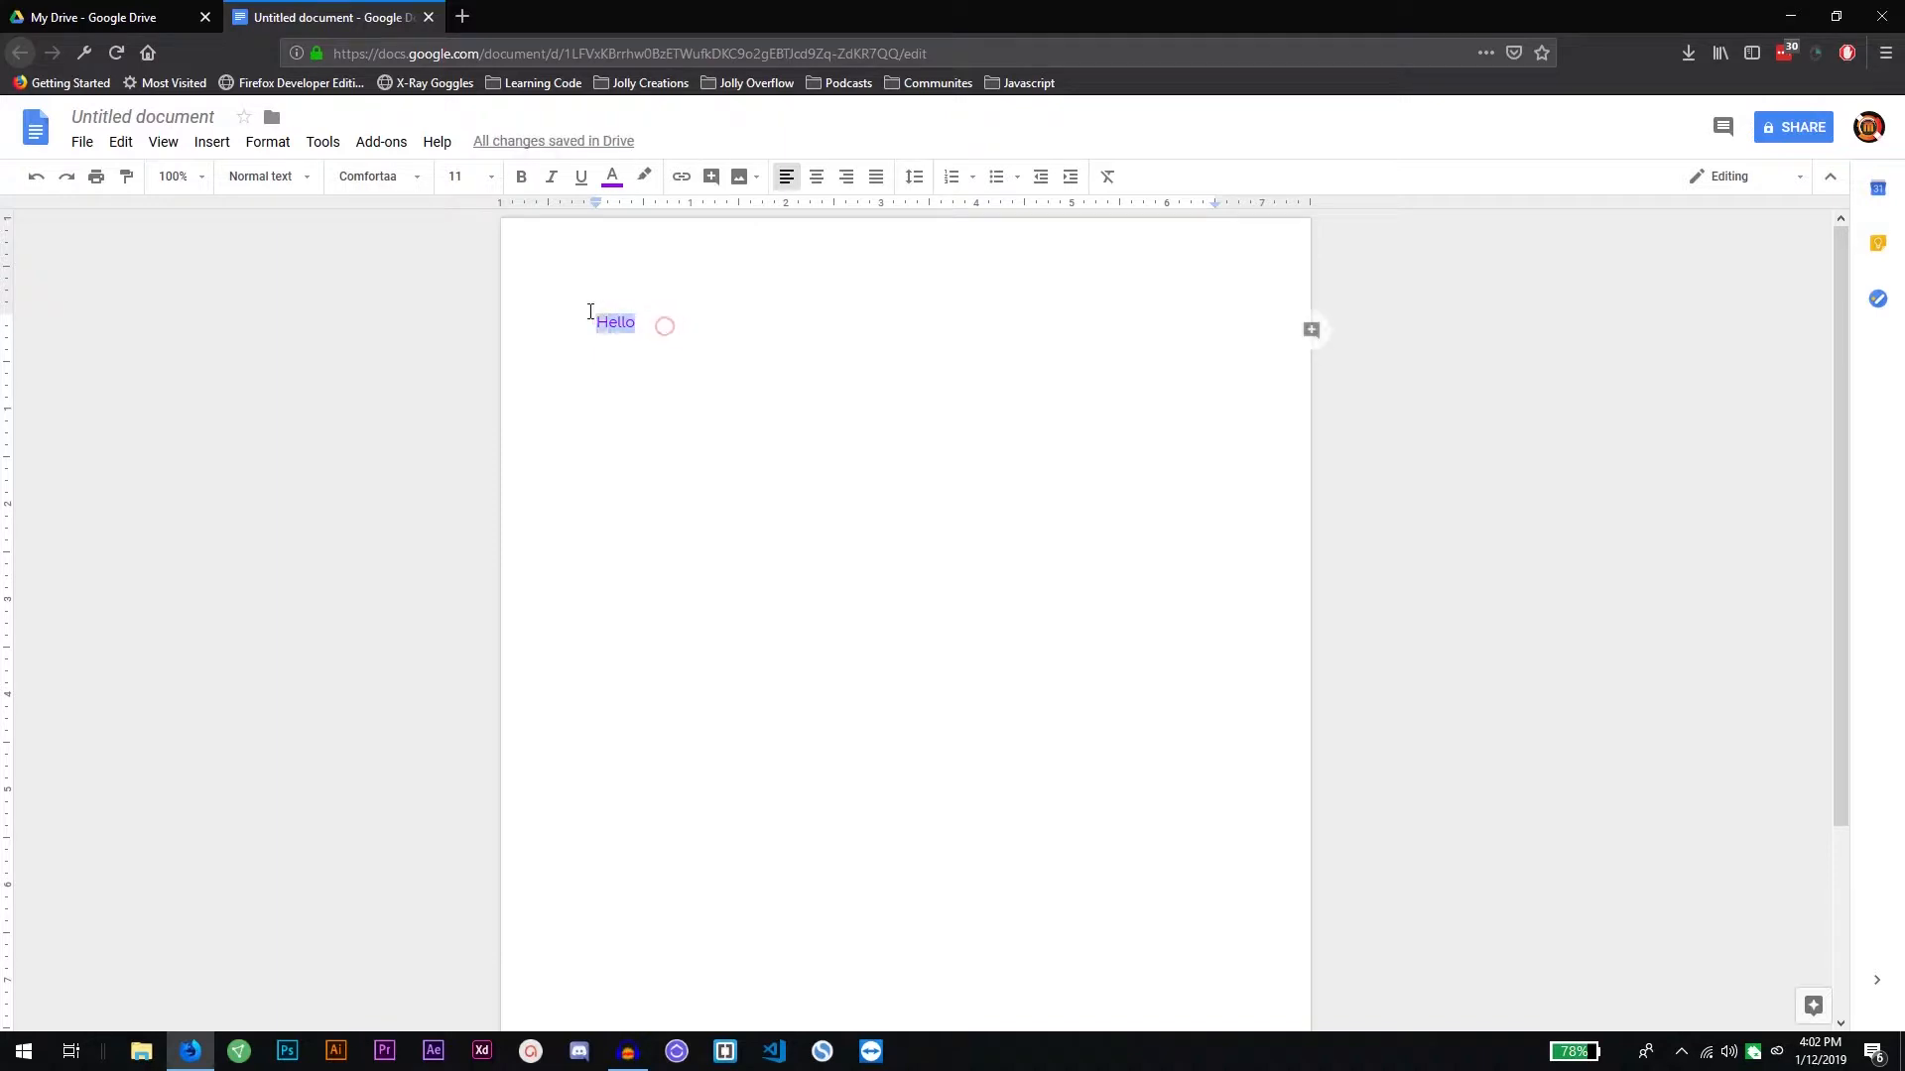
{"action": "left_click", "coordinate": [612, 177]}
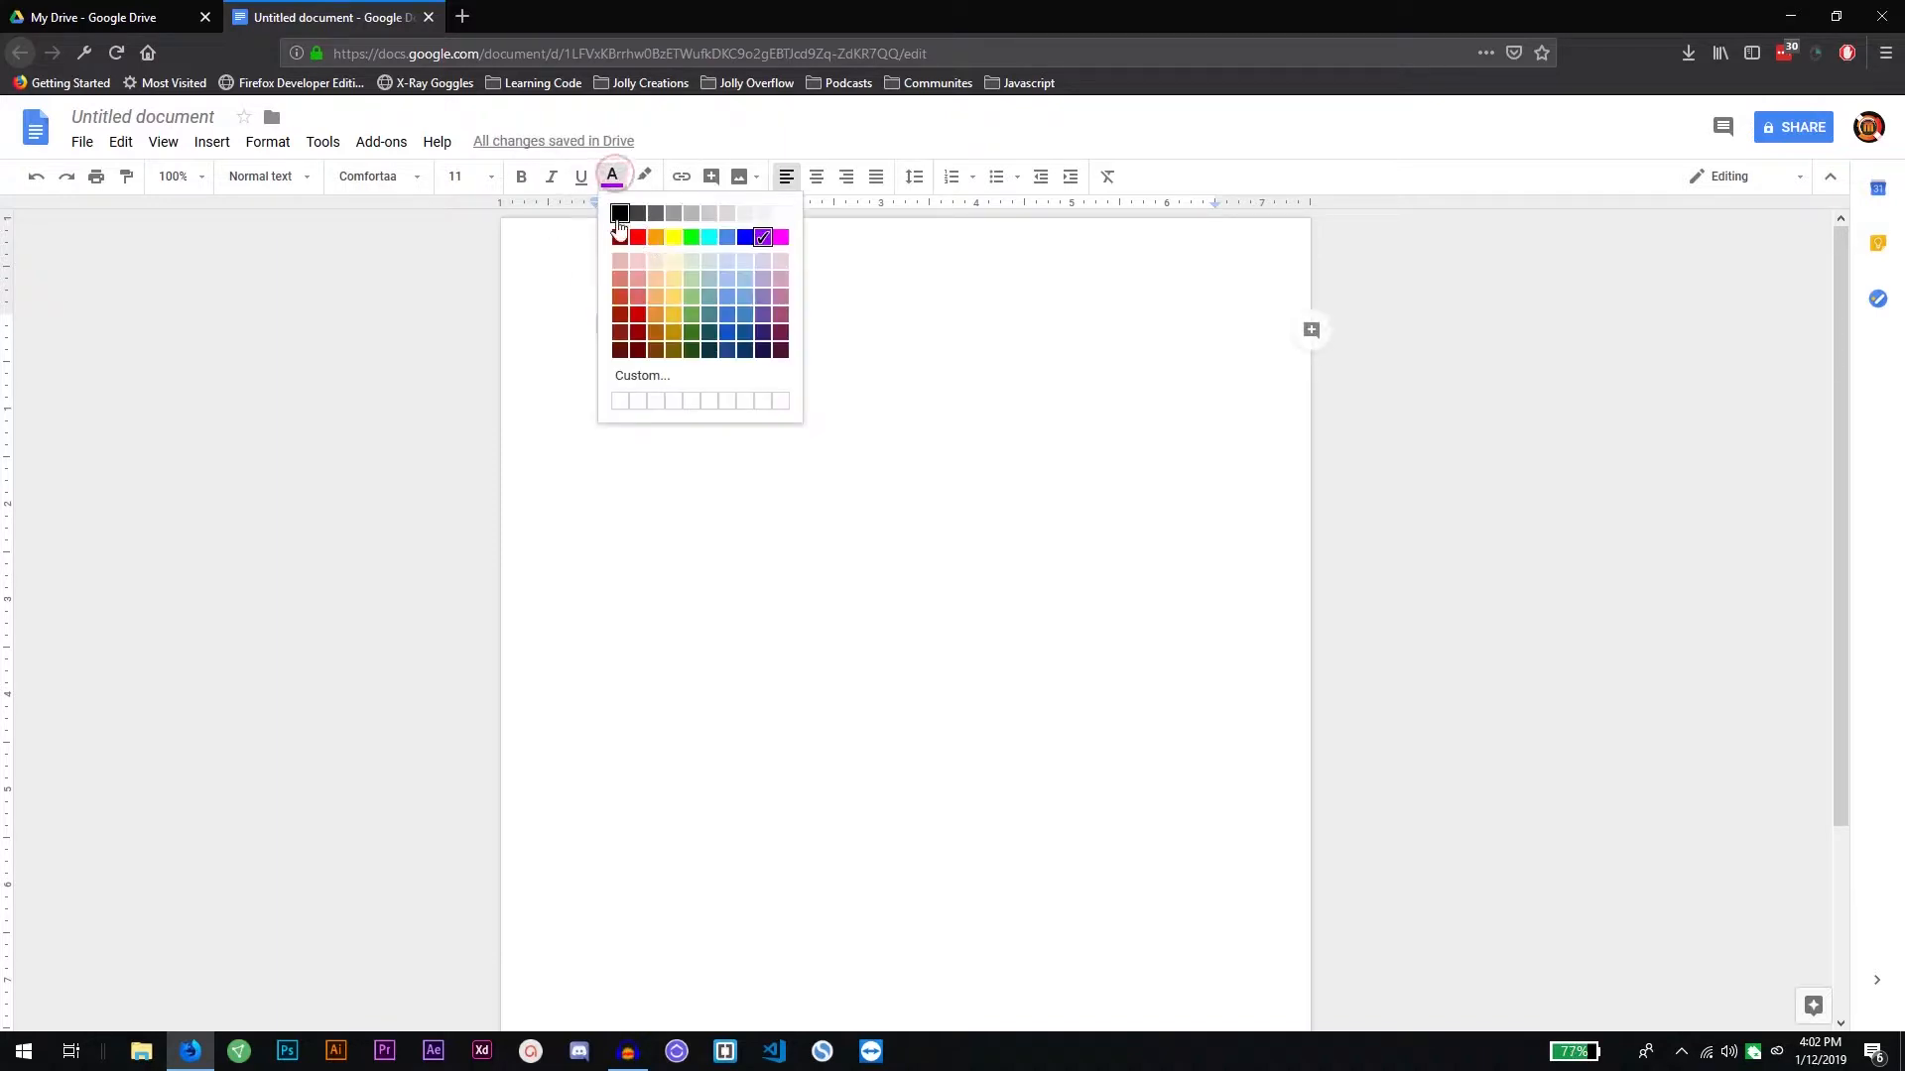
{"action": "left_click", "coordinate": [619, 216]}
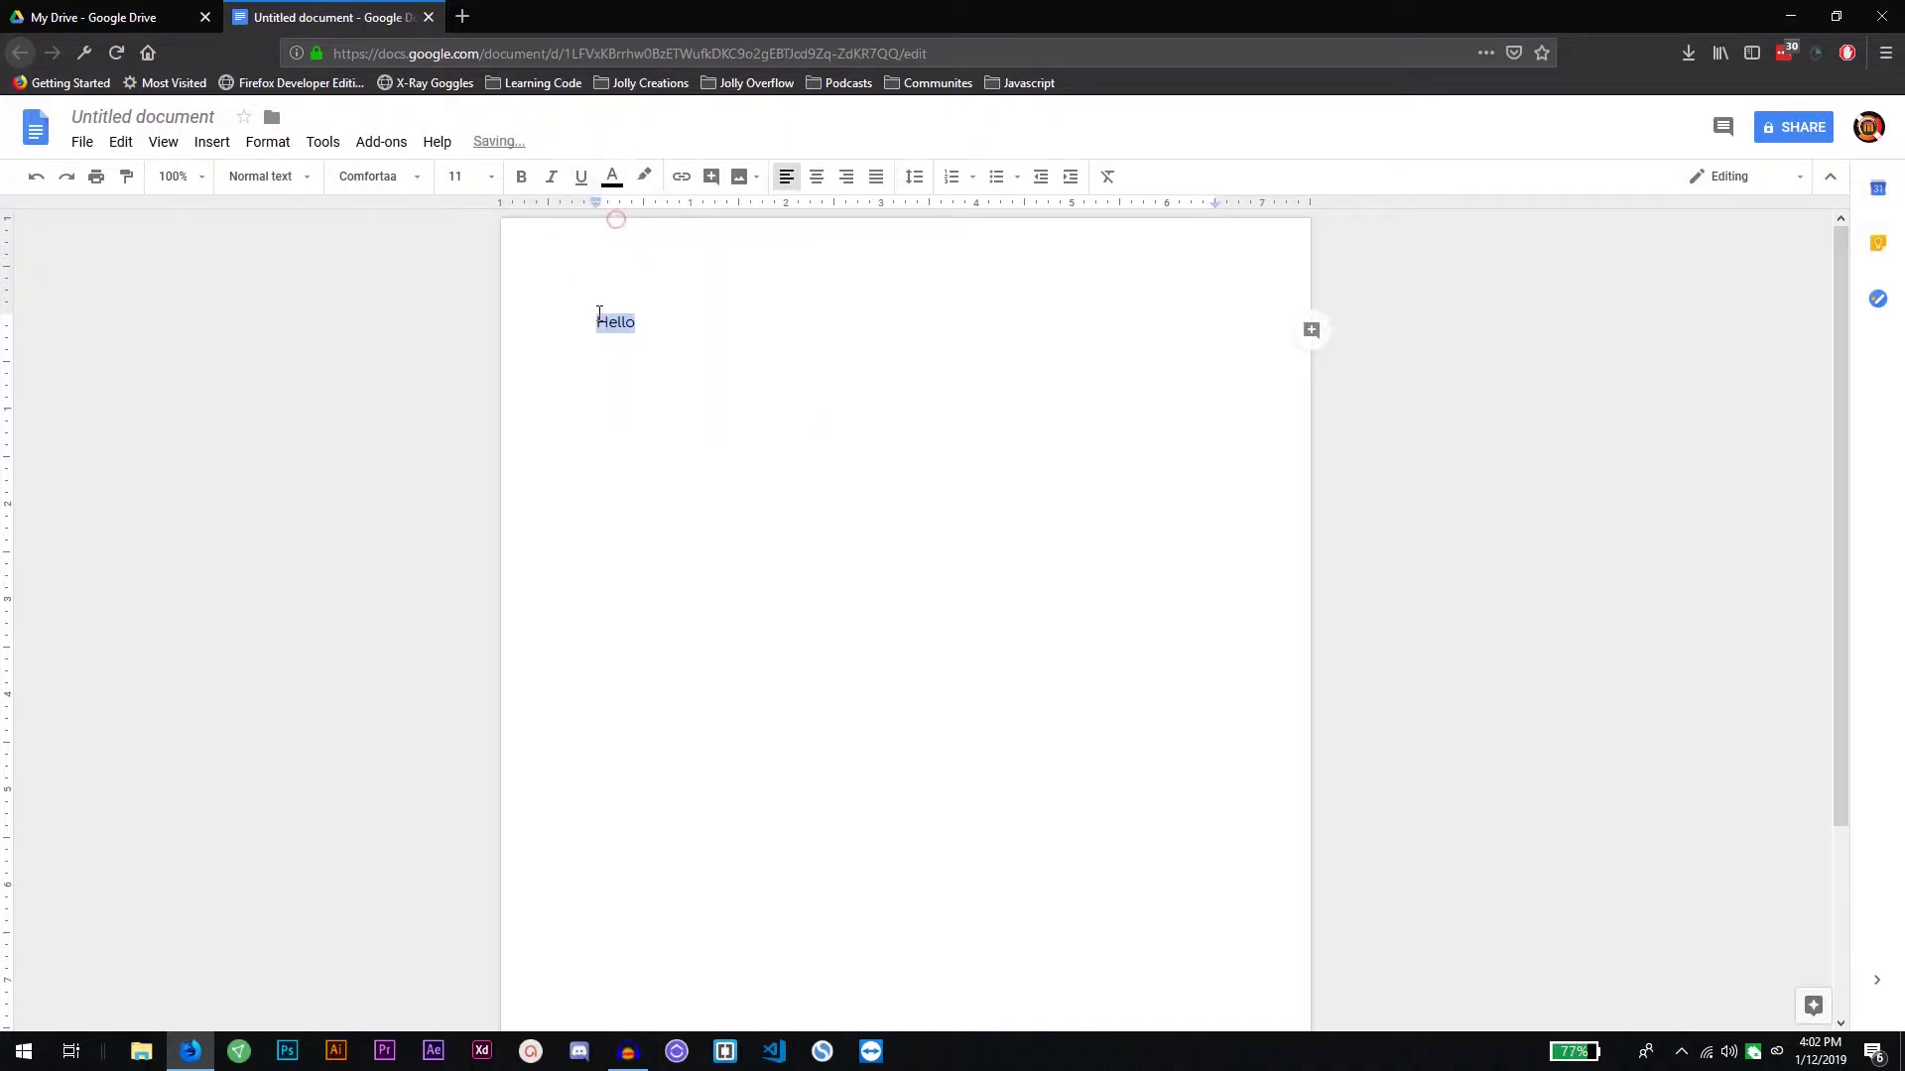
Try the font sizes 36, 60, 72 and 96 on the word "Hello"
{"action": "left_click", "coordinate": [492, 181]}
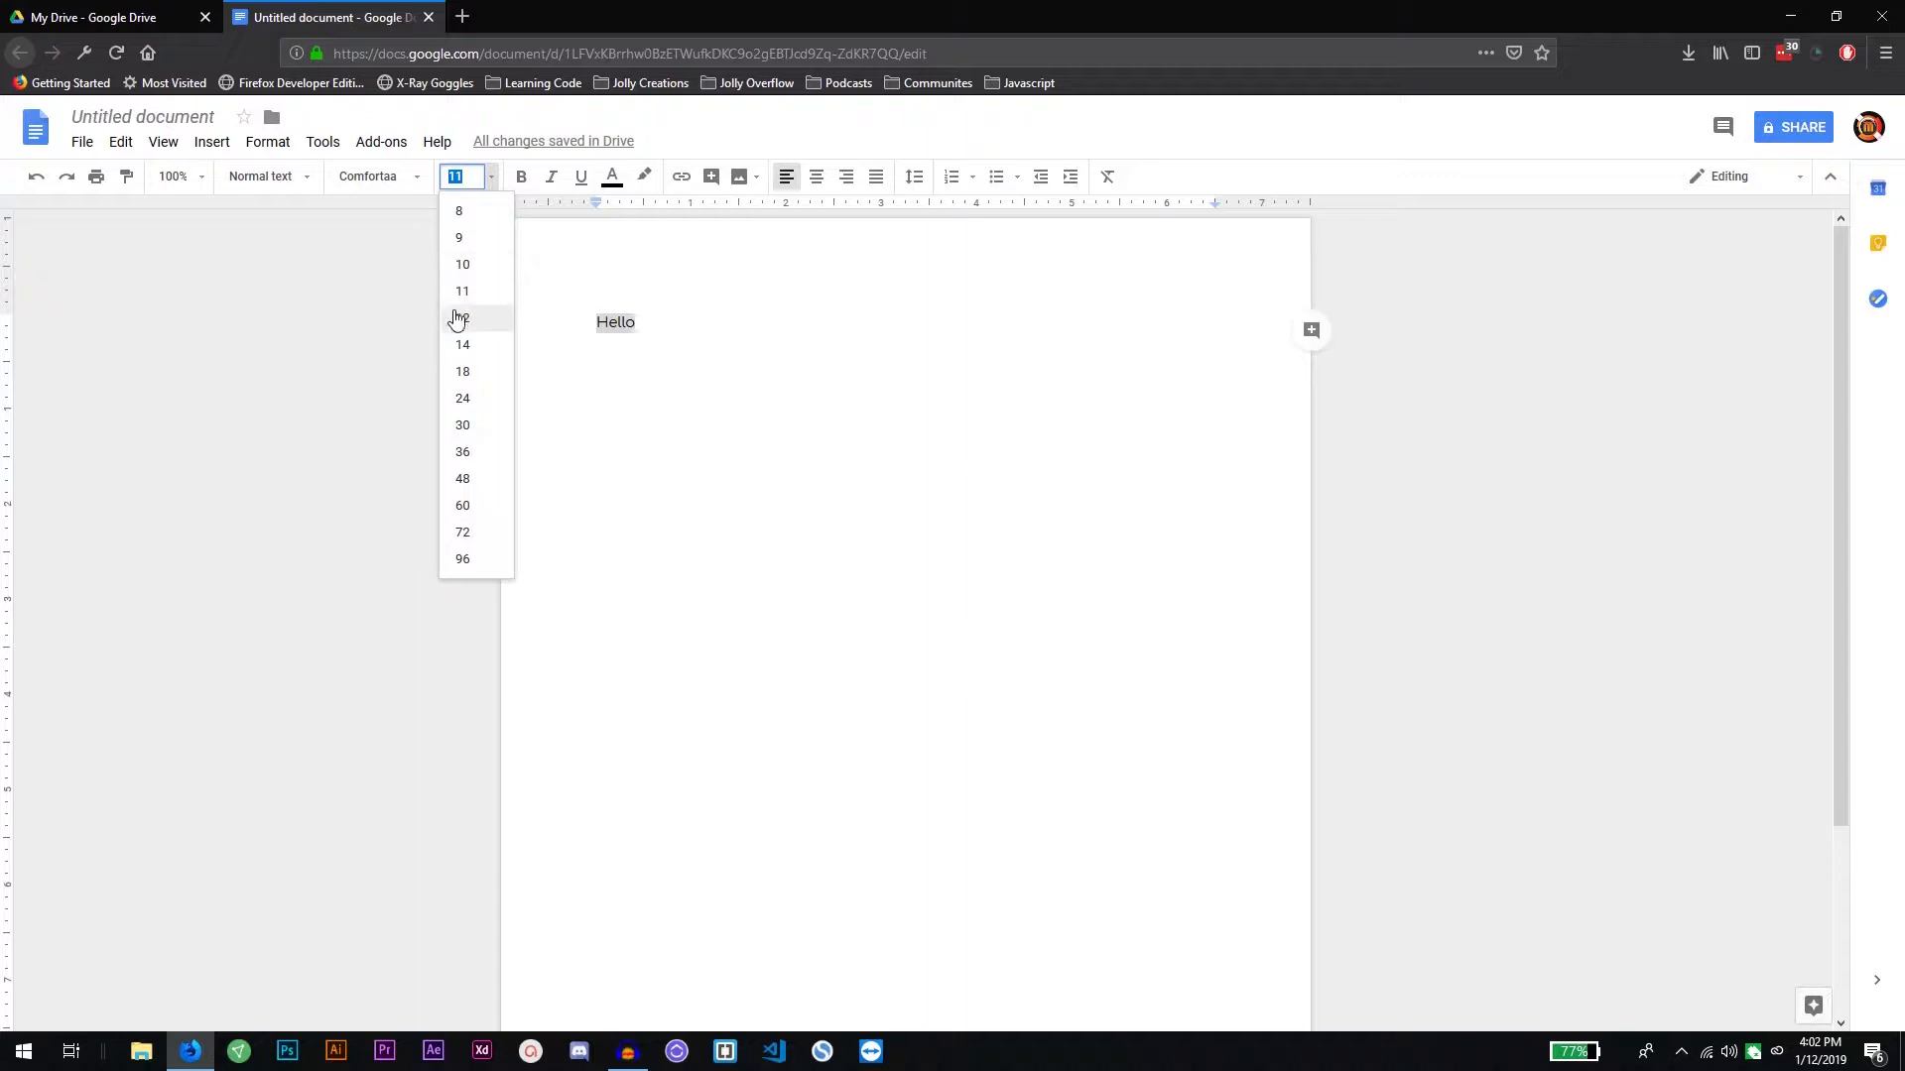
{"action": "left_click", "coordinate": [464, 451]}
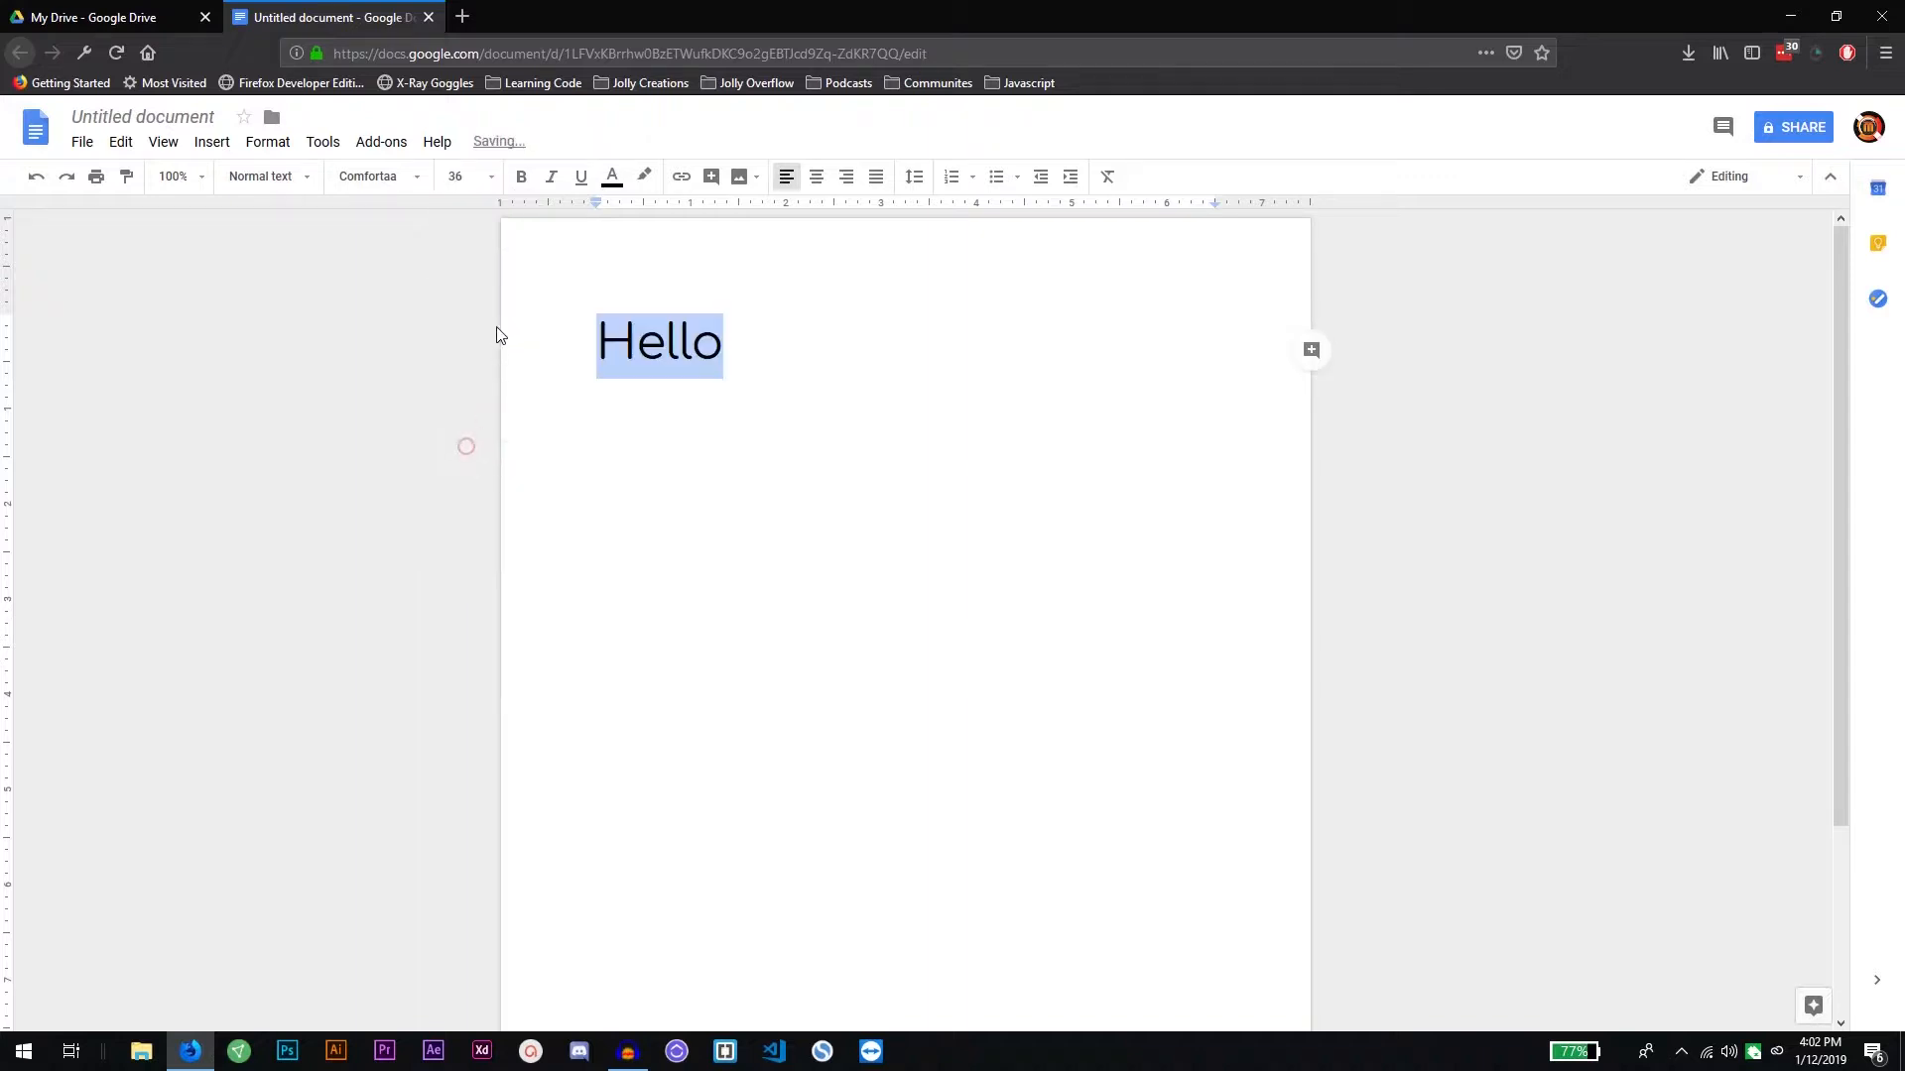
{"action": "left_click", "coordinate": [490, 176]}
{"action": "left_click", "coordinate": [465, 515]}
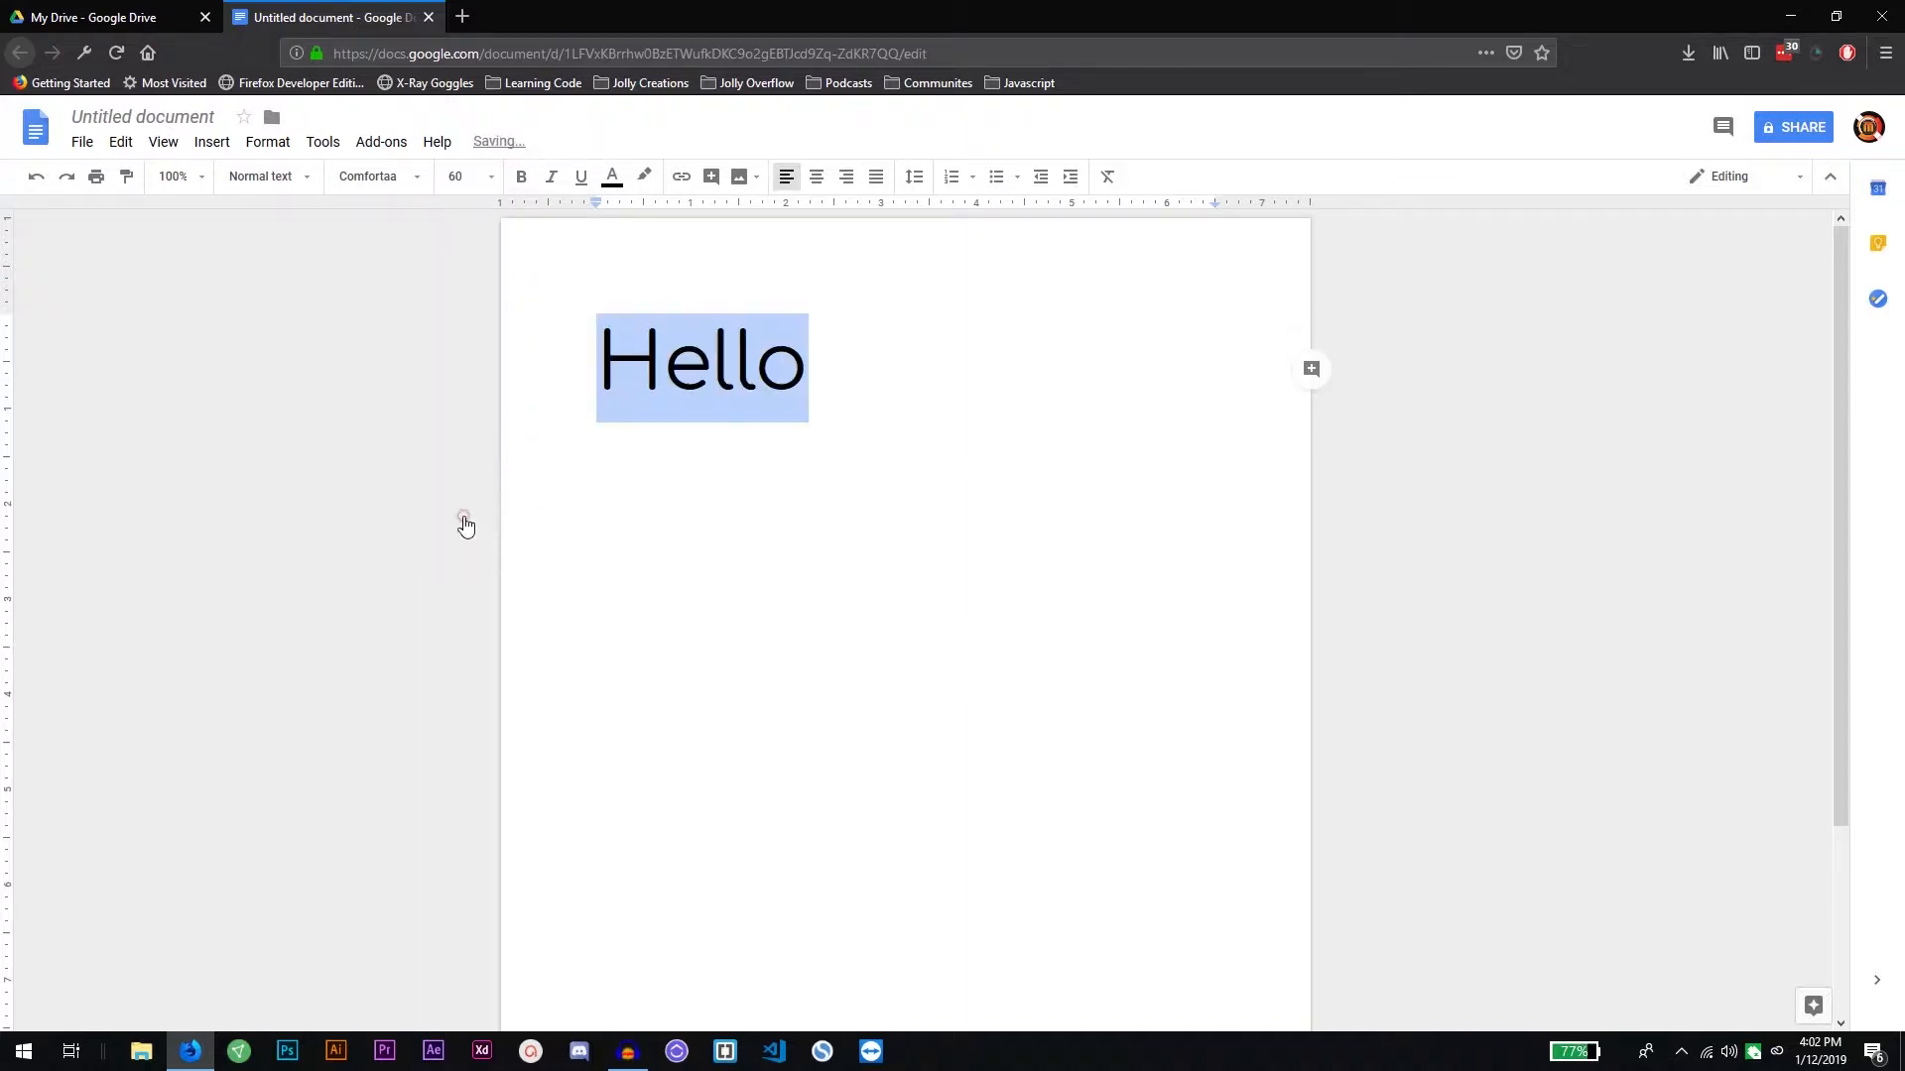
{"action": "left_click", "coordinate": [488, 181]}
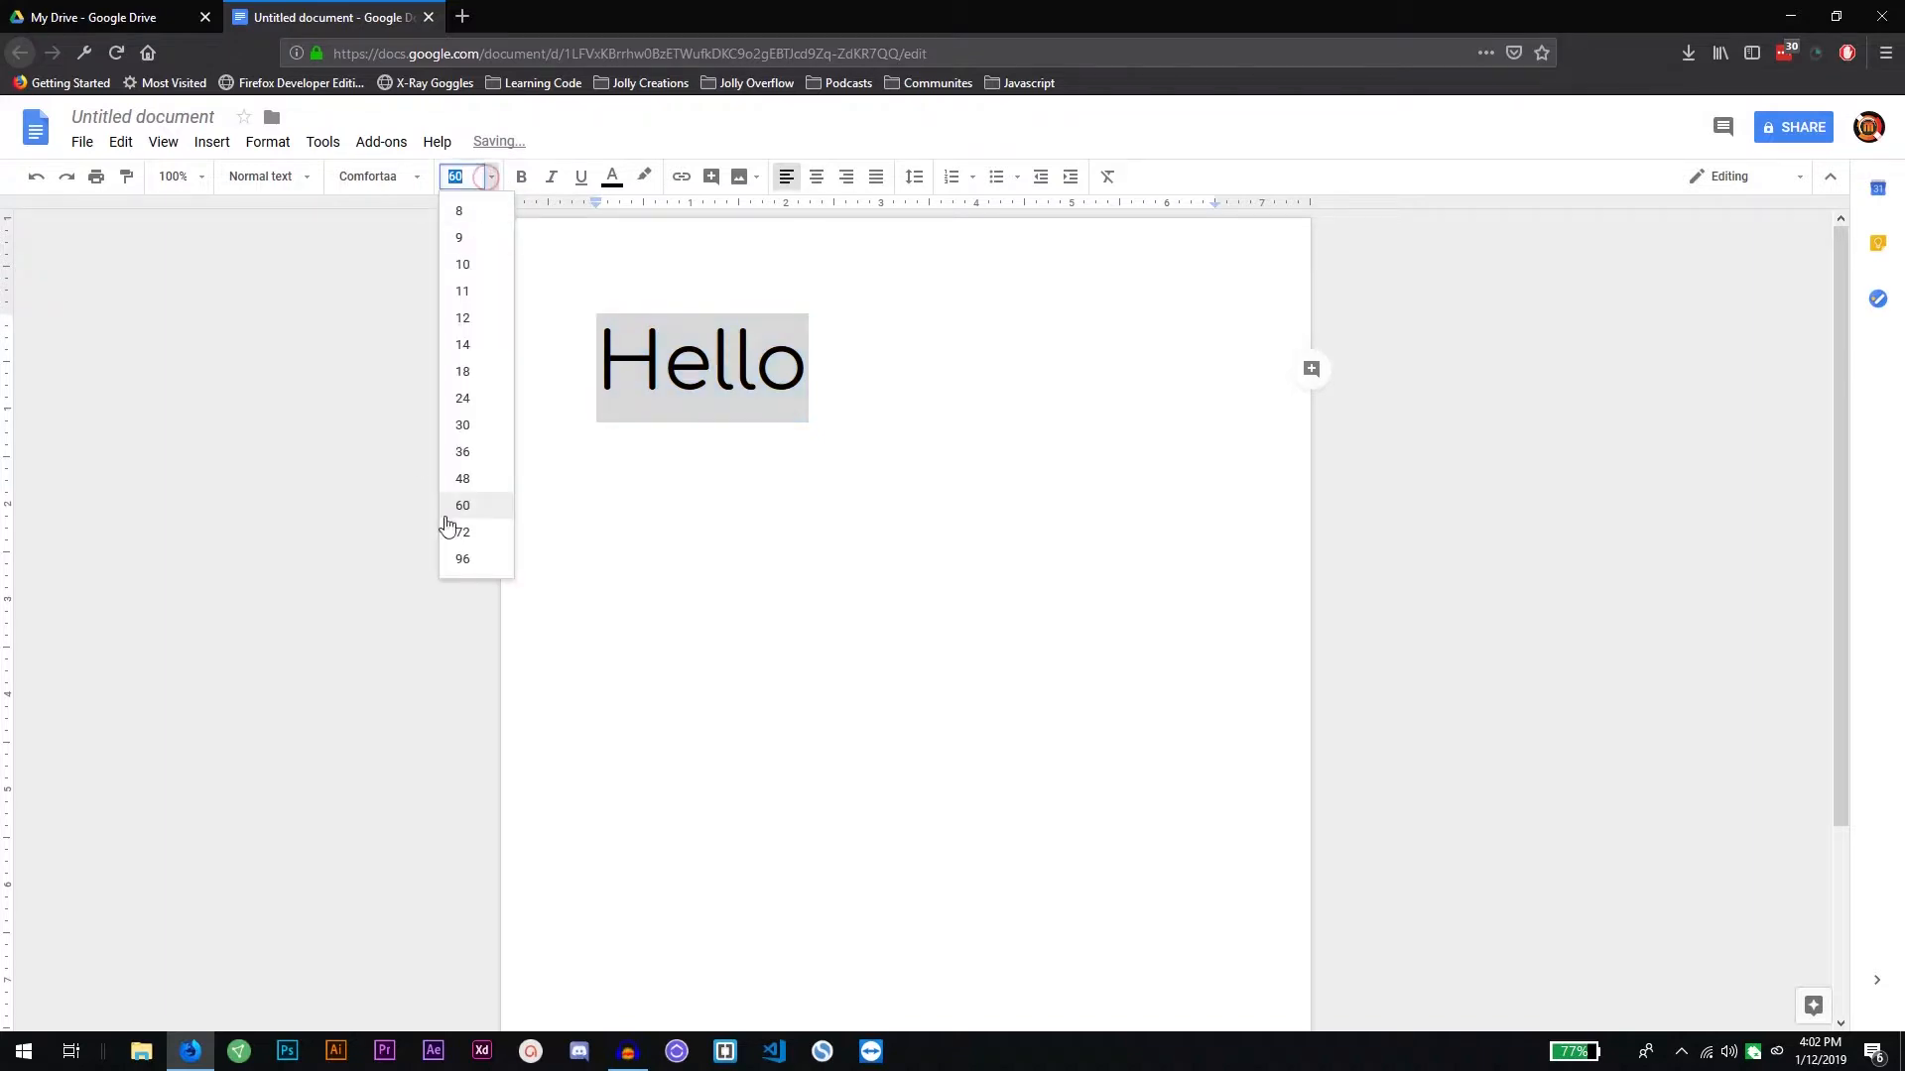
{"action": "left_click", "coordinate": [459, 532]}
{"action": "left_click", "coordinate": [489, 181]}
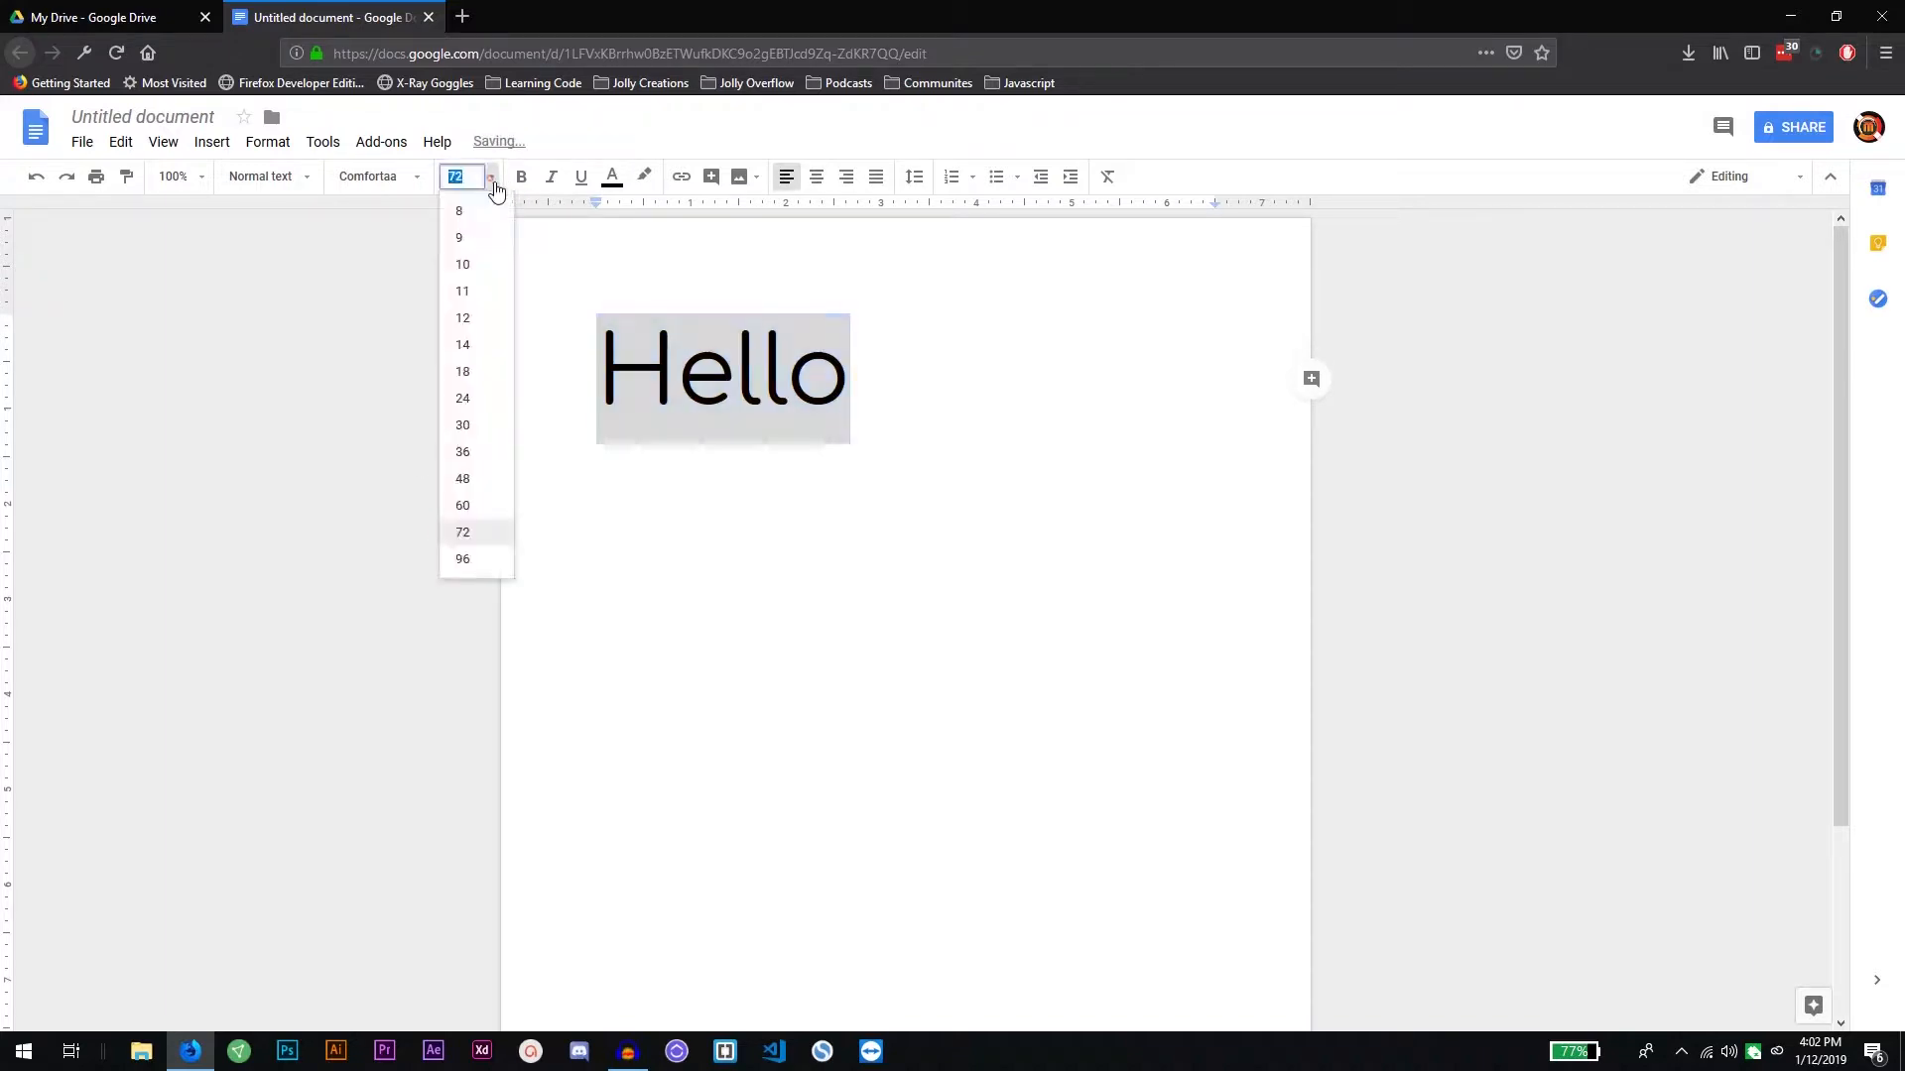
{"action": "left_click", "coordinate": [480, 562]}
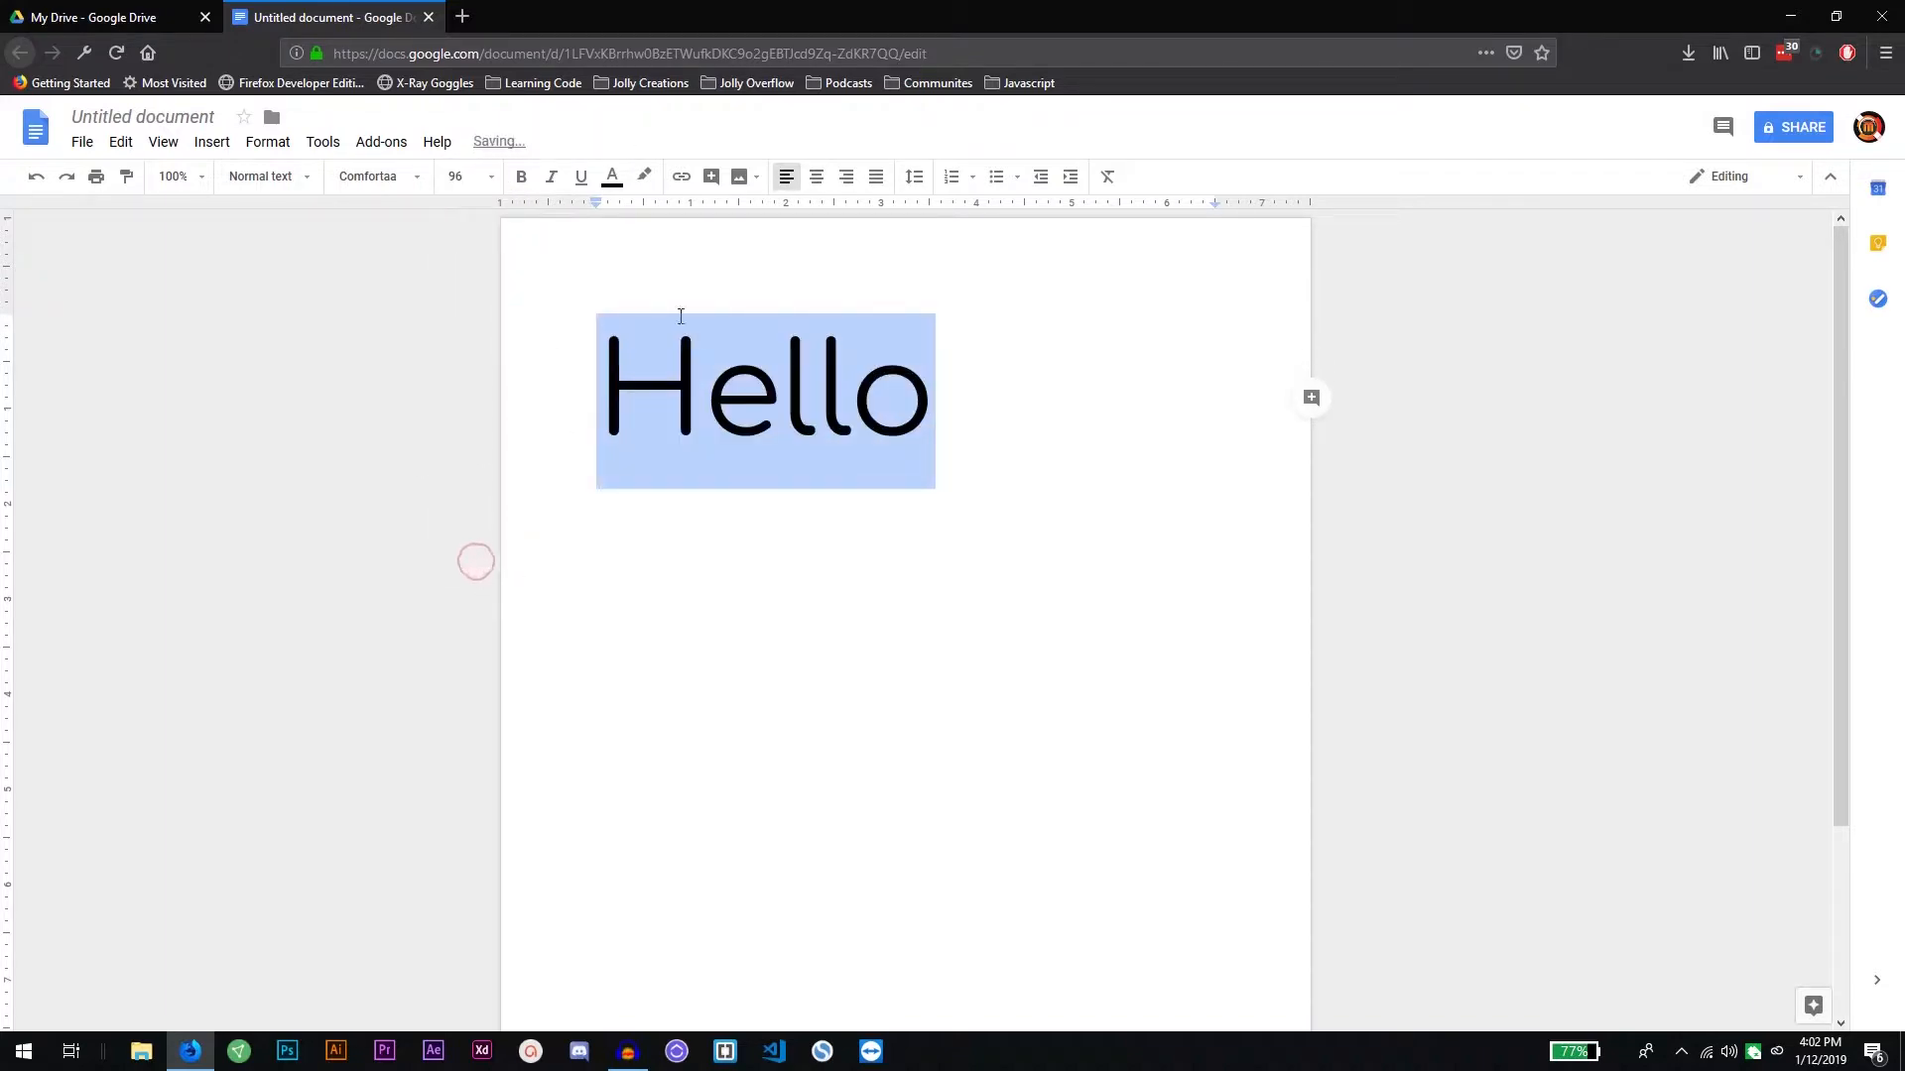
Set the font size of the word "Hello" to 30
{"action": "left_click", "coordinate": [491, 179]}
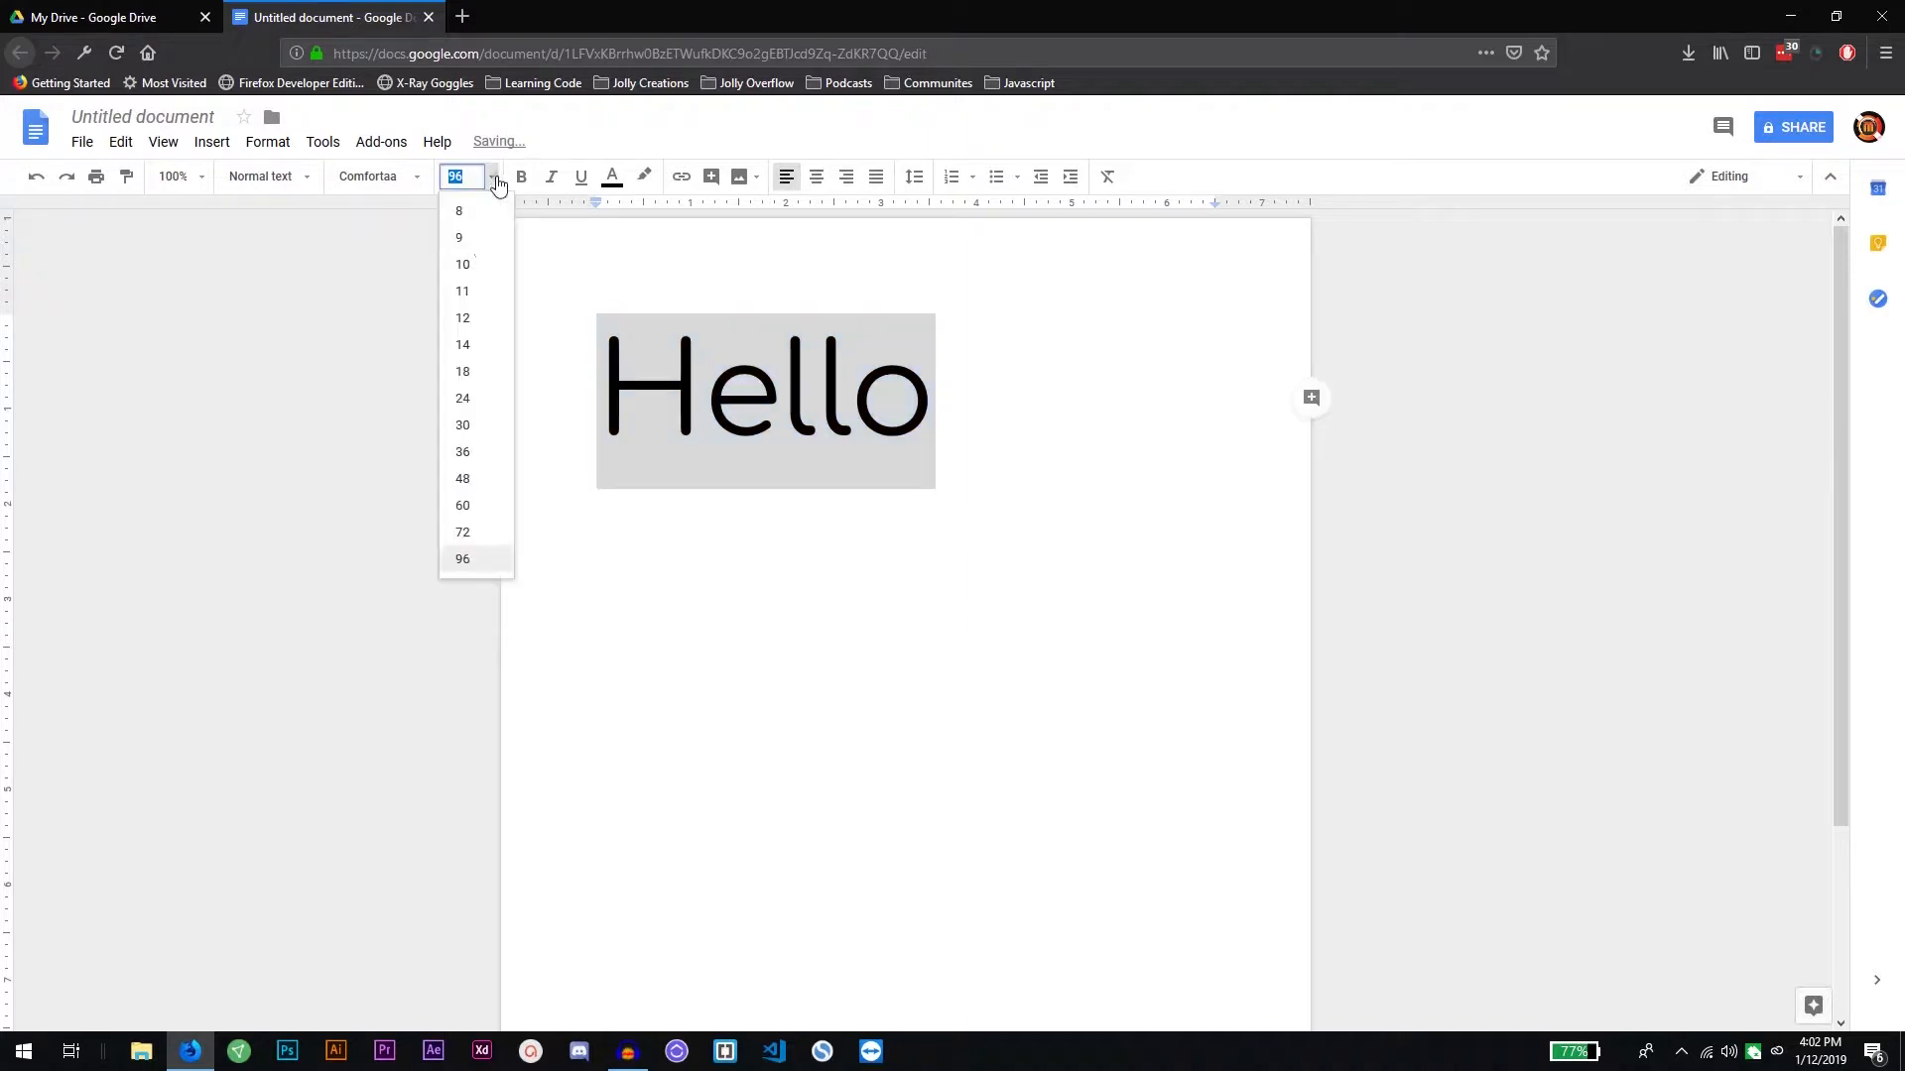
{"action": "left_click", "coordinate": [461, 426]}
Add the sentence "The fox jumped over the fence." at font size 12 on a new line below "Hello"
{"action": "left_click", "coordinate": [757, 340]}
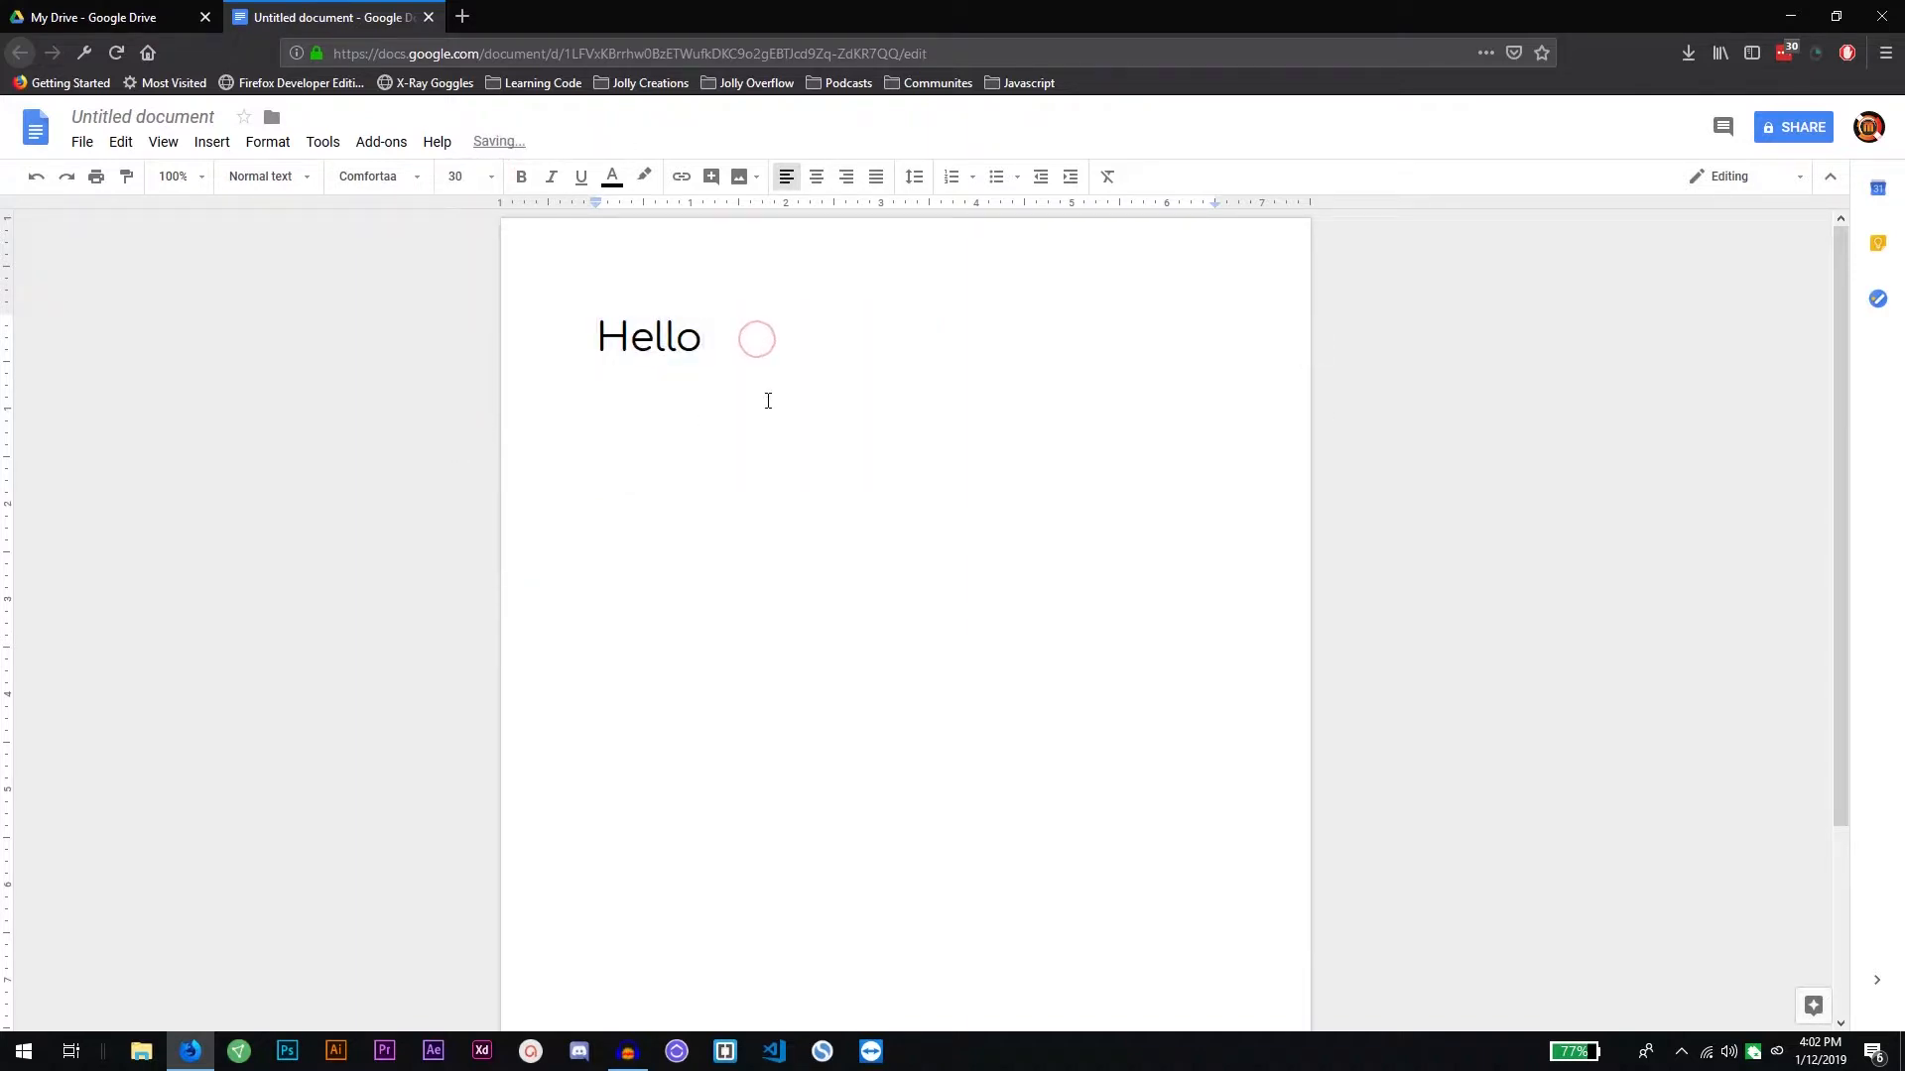
{"action": "key", "text": "Return"}
{"action": "left_click", "coordinate": [486, 185]}
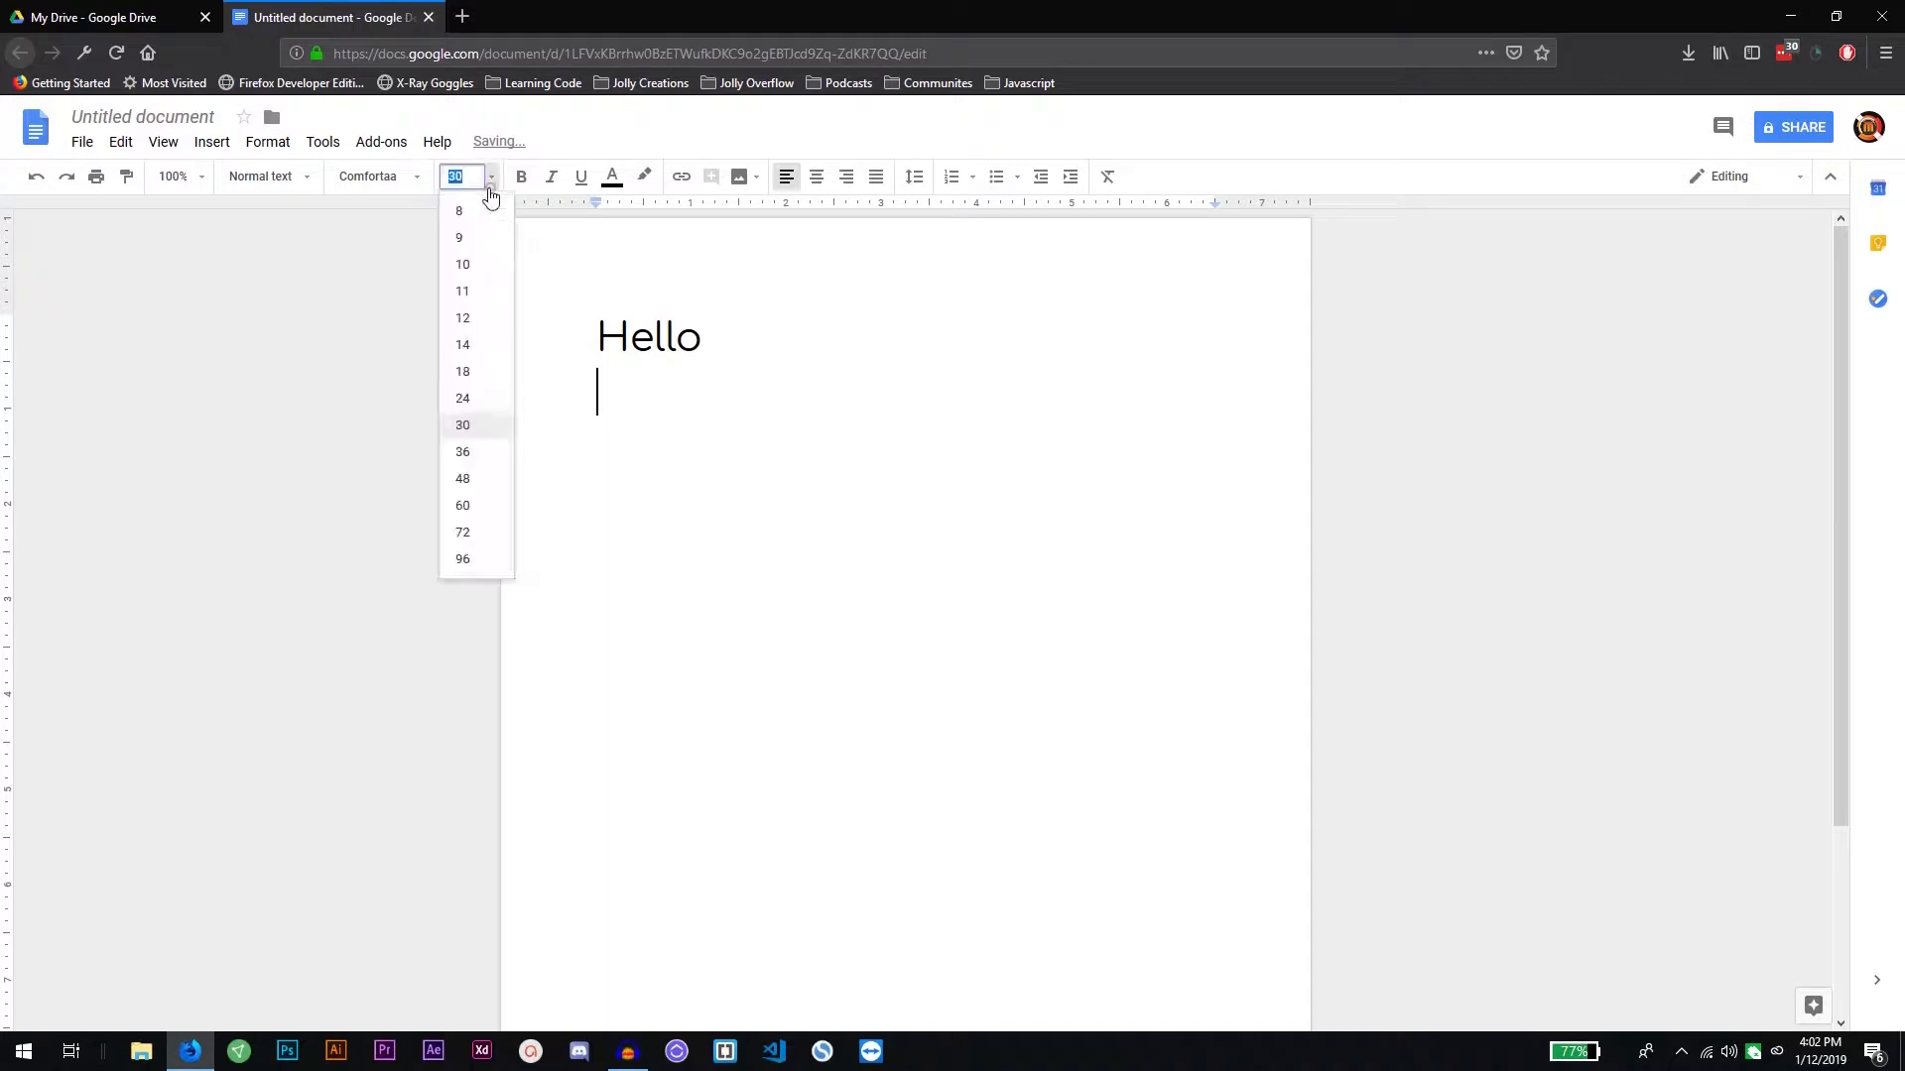
{"action": "left_click", "coordinate": [471, 316]}
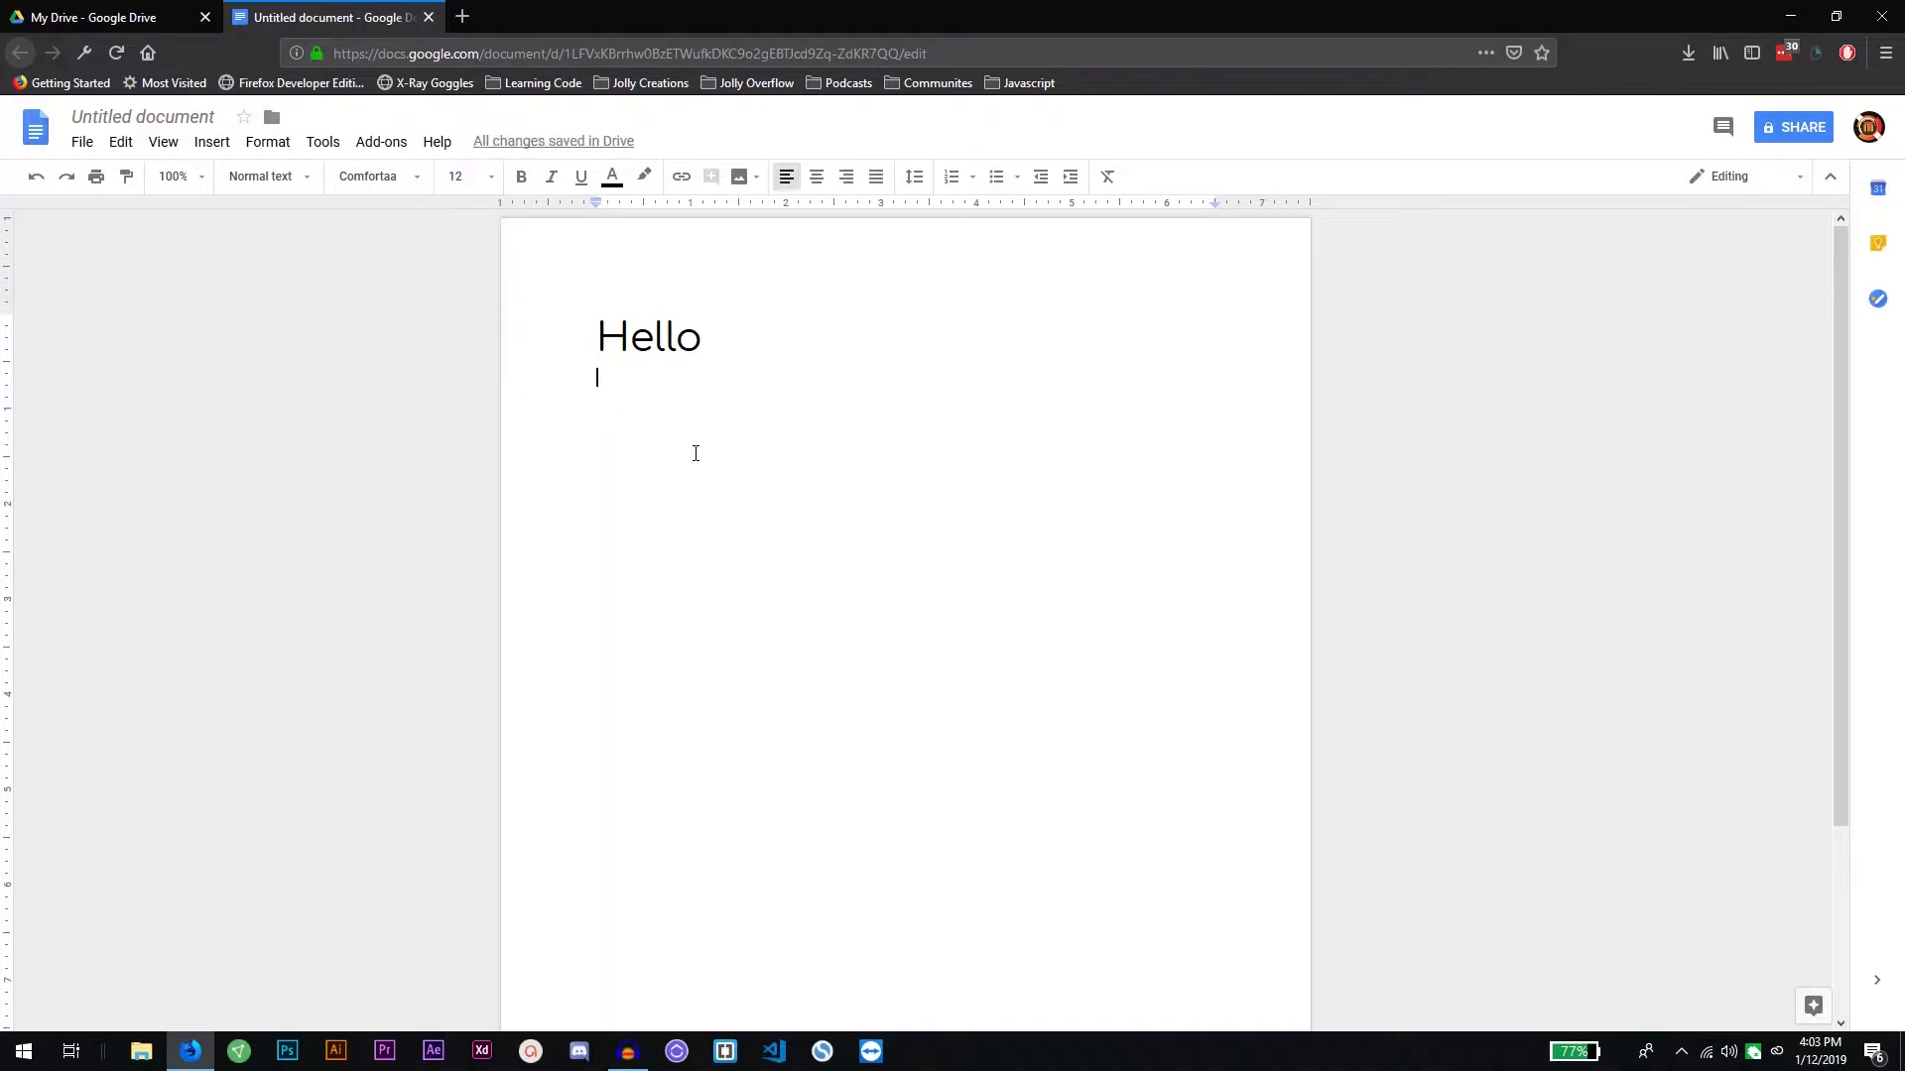
{"action": "type", "text": "The f"}
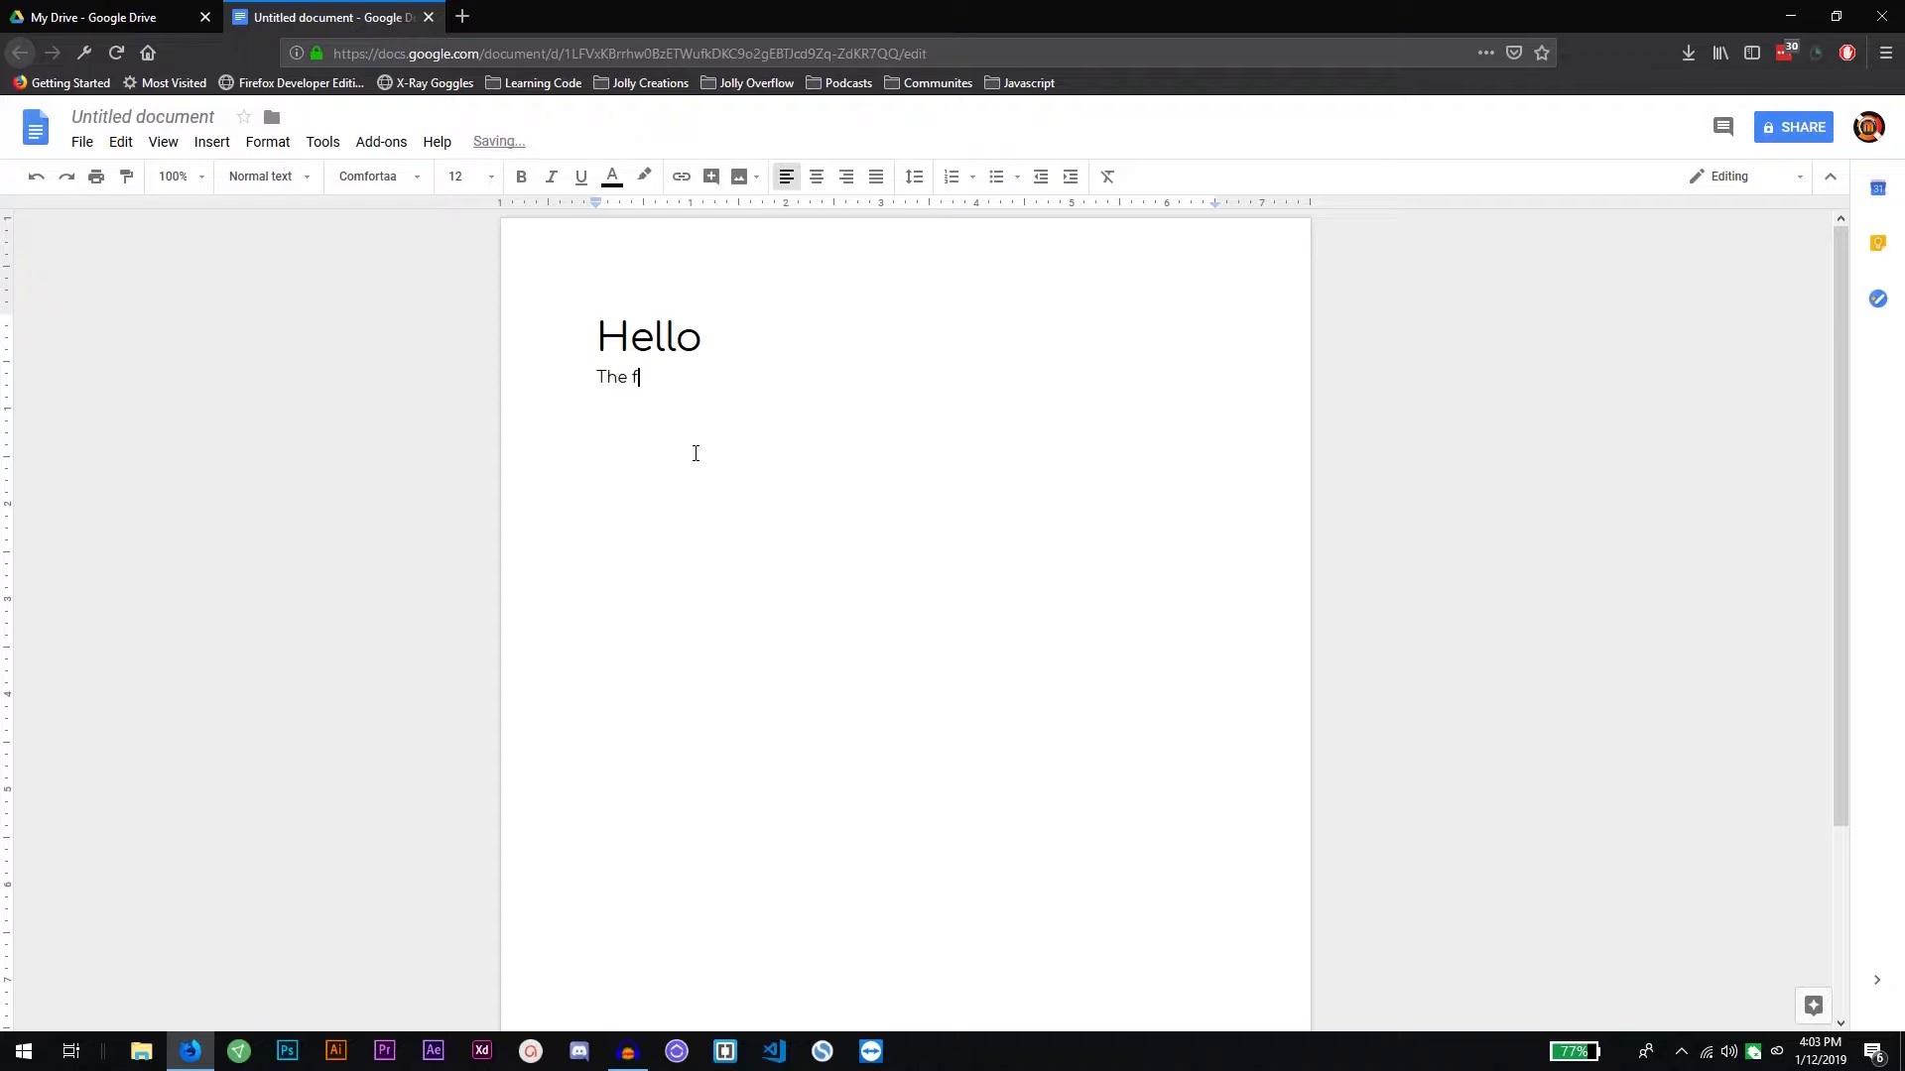
{"action": "type", "text": "ox jumped over the fence."}
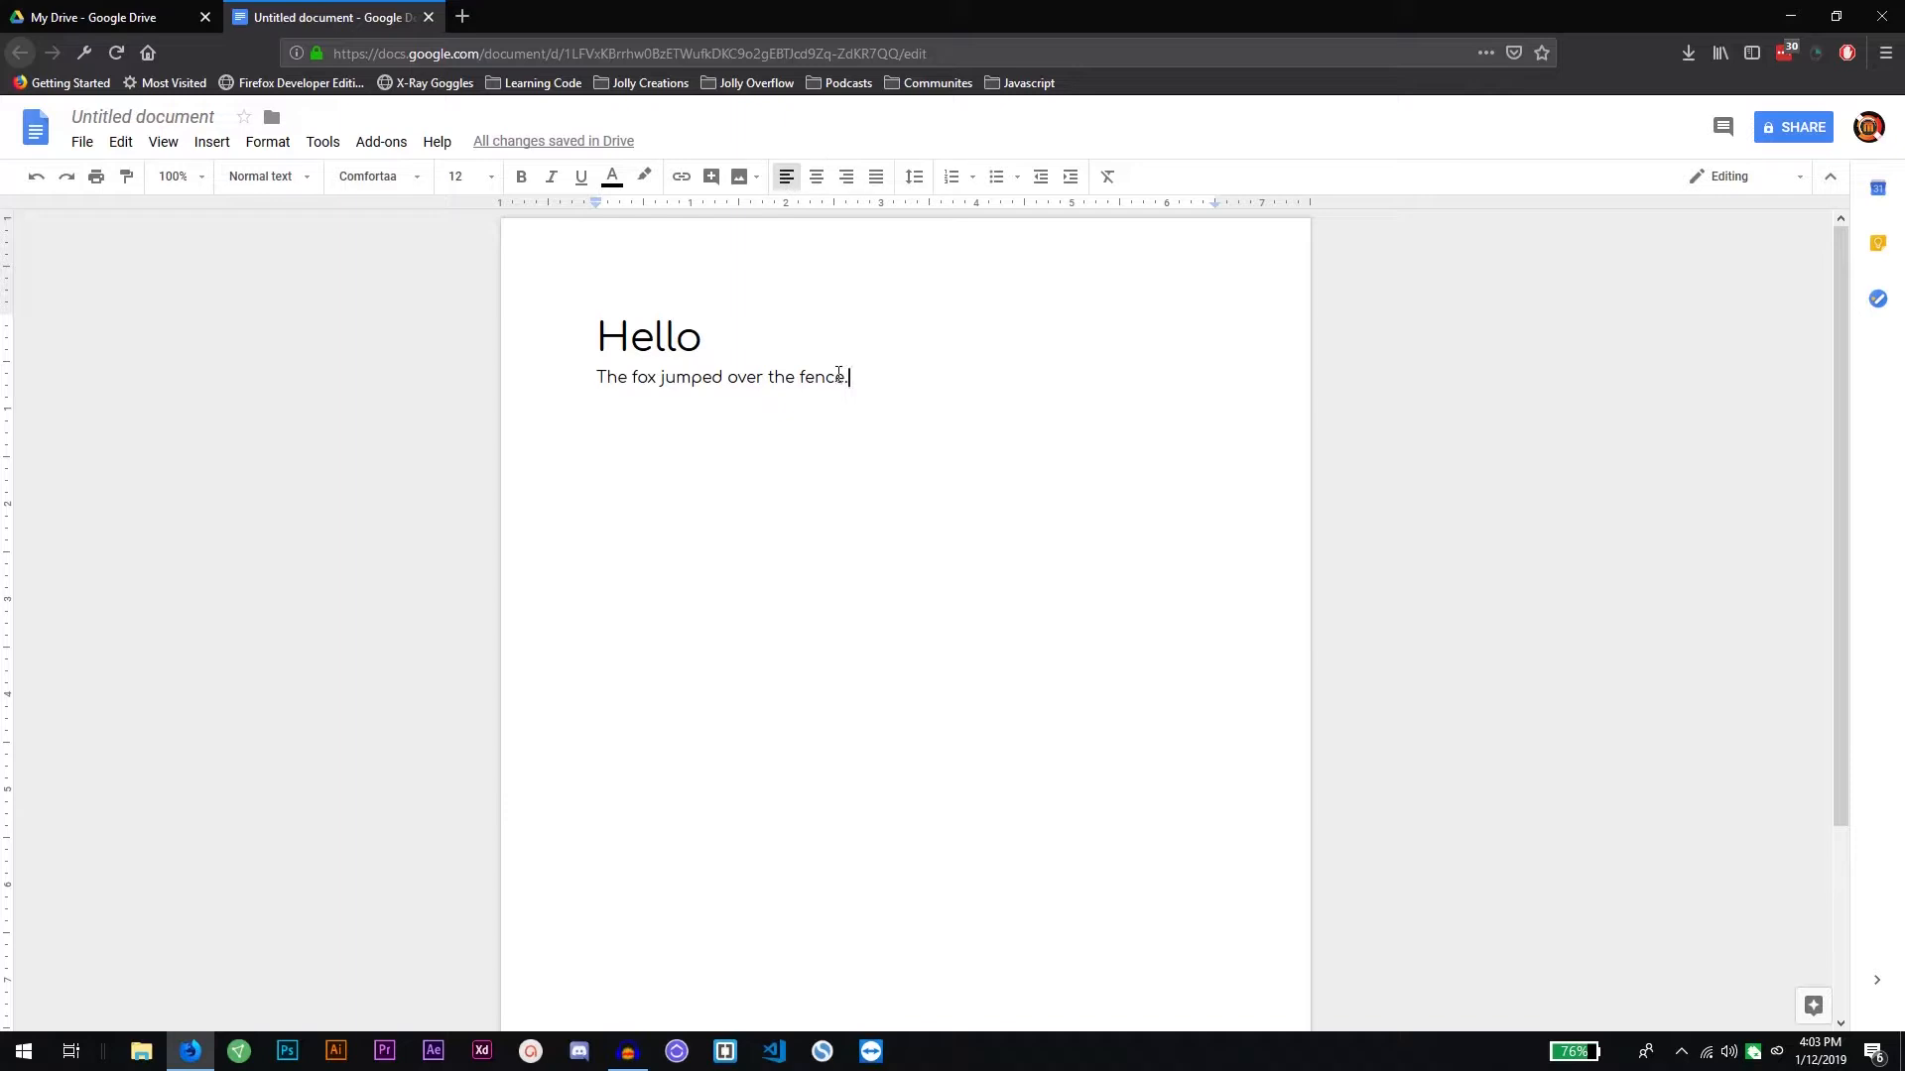
Insert the Jolly Developer image from the computer's Desktop on a new line below the fox sentence
{"action": "key", "text": "Return"}
{"action": "left_click", "coordinate": [756, 193]}
{"action": "left_click", "coordinate": [770, 210]}
{"action": "scroll", "coordinate": [716, 290], "scroll_direction": "down", "scroll_amount": 5}
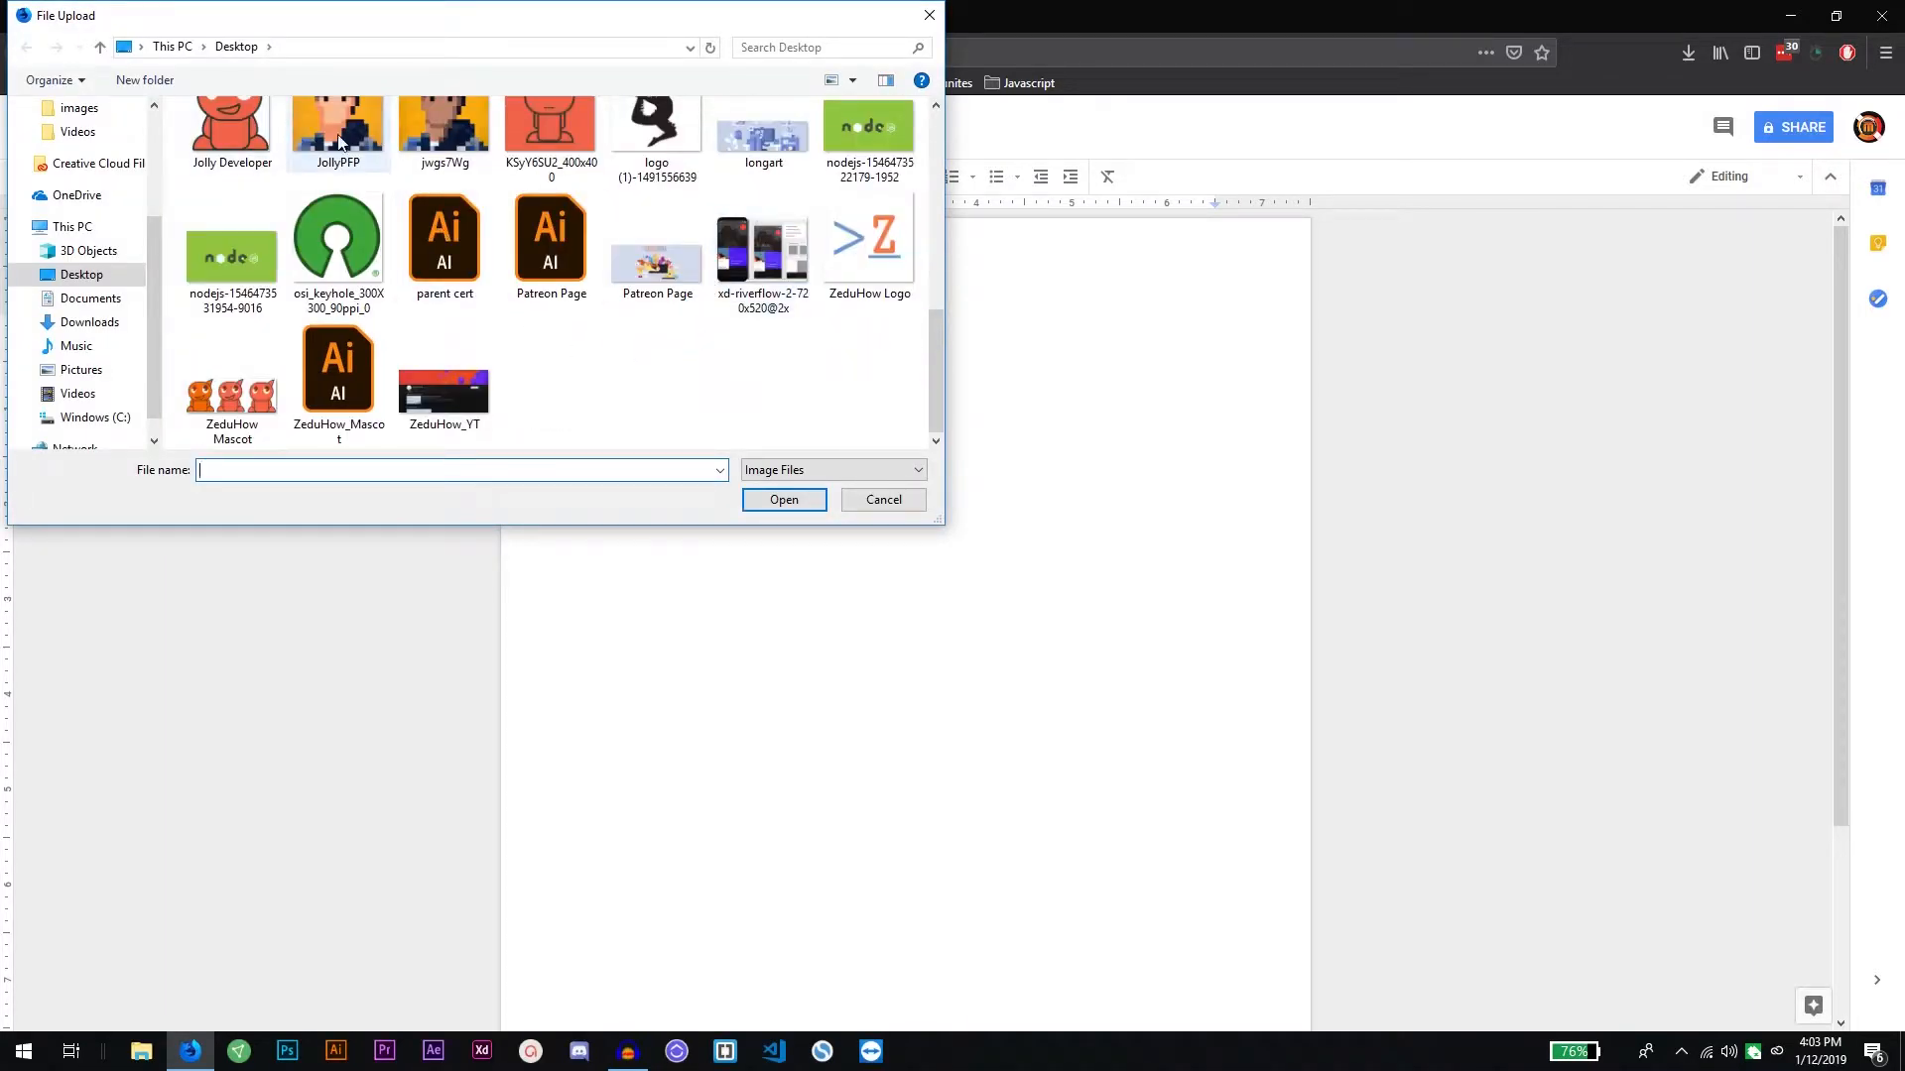
{"action": "left_click", "coordinate": [231, 129]}
{"action": "left_click", "coordinate": [784, 500]}
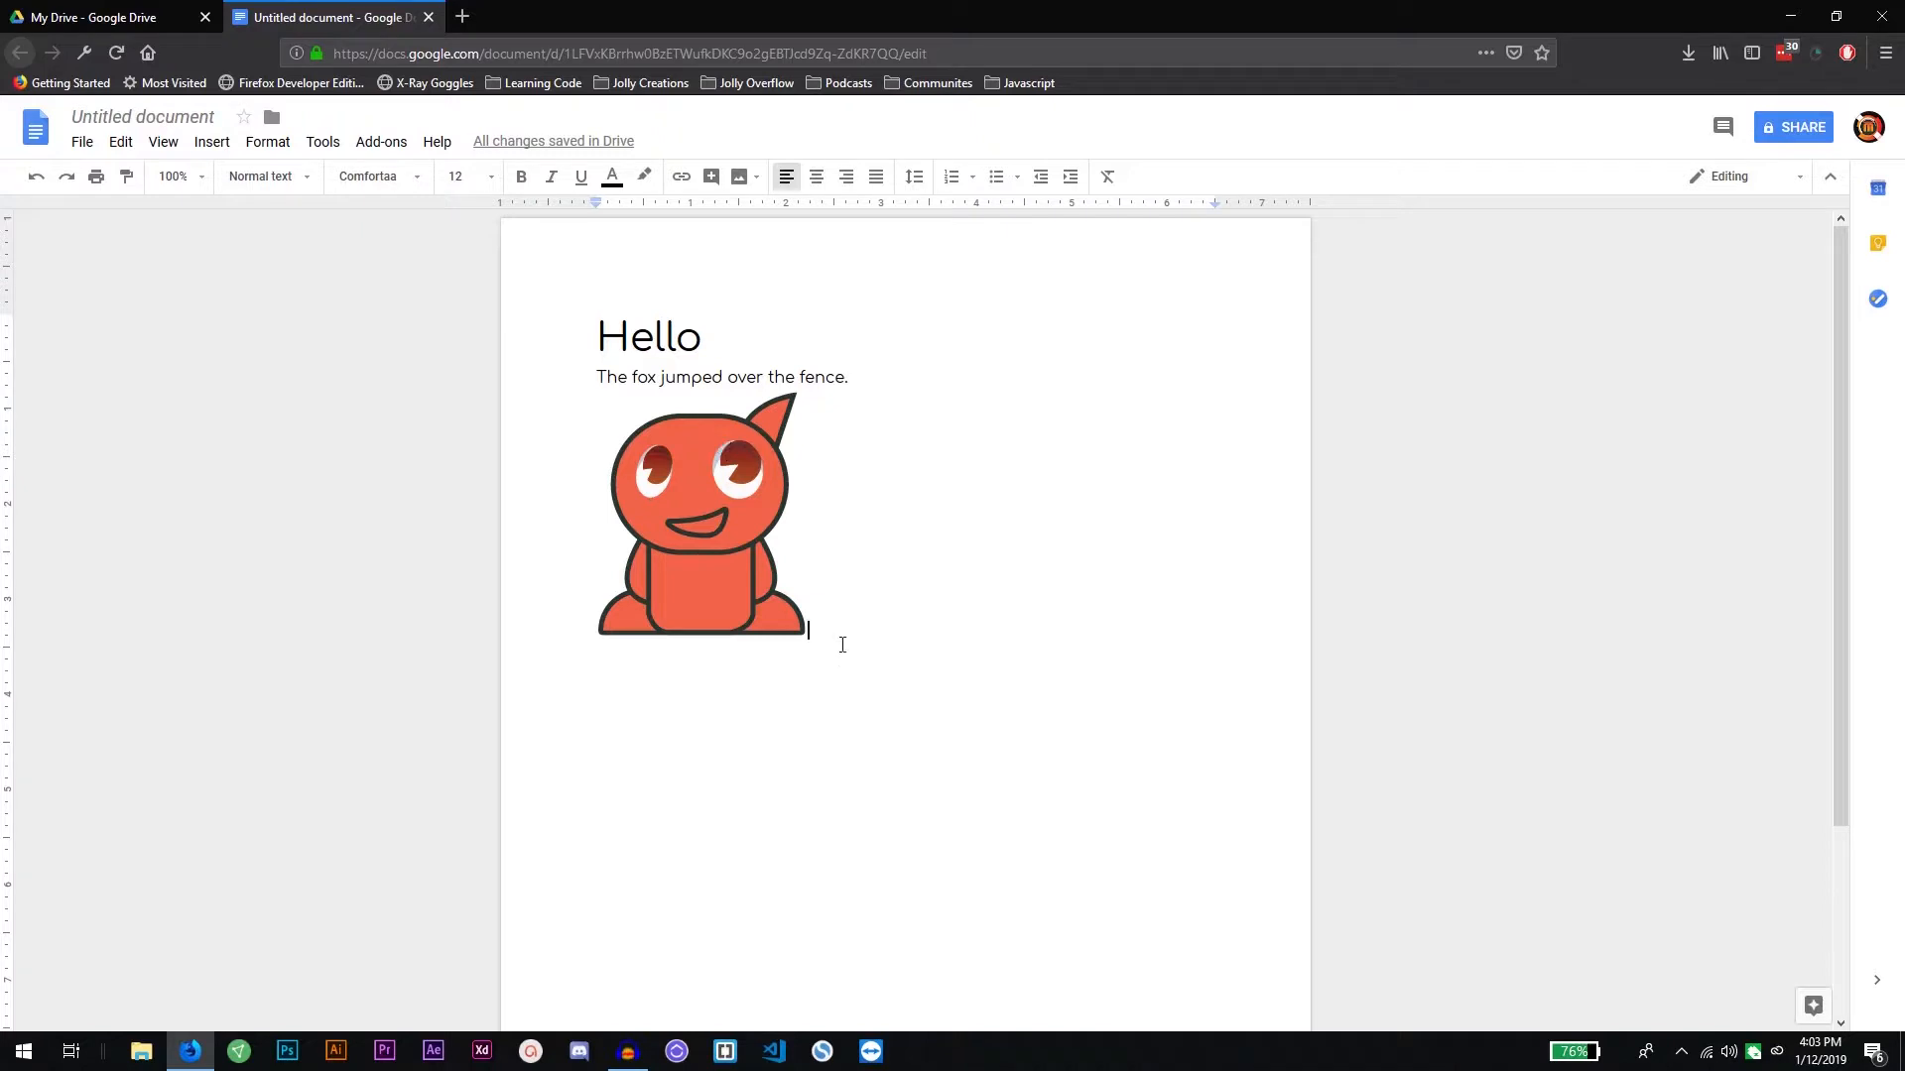
Try moving the inserted image up beside the "Hello" heading, undo the move and deselect the image
{"action": "left_click", "coordinate": [702, 561]}
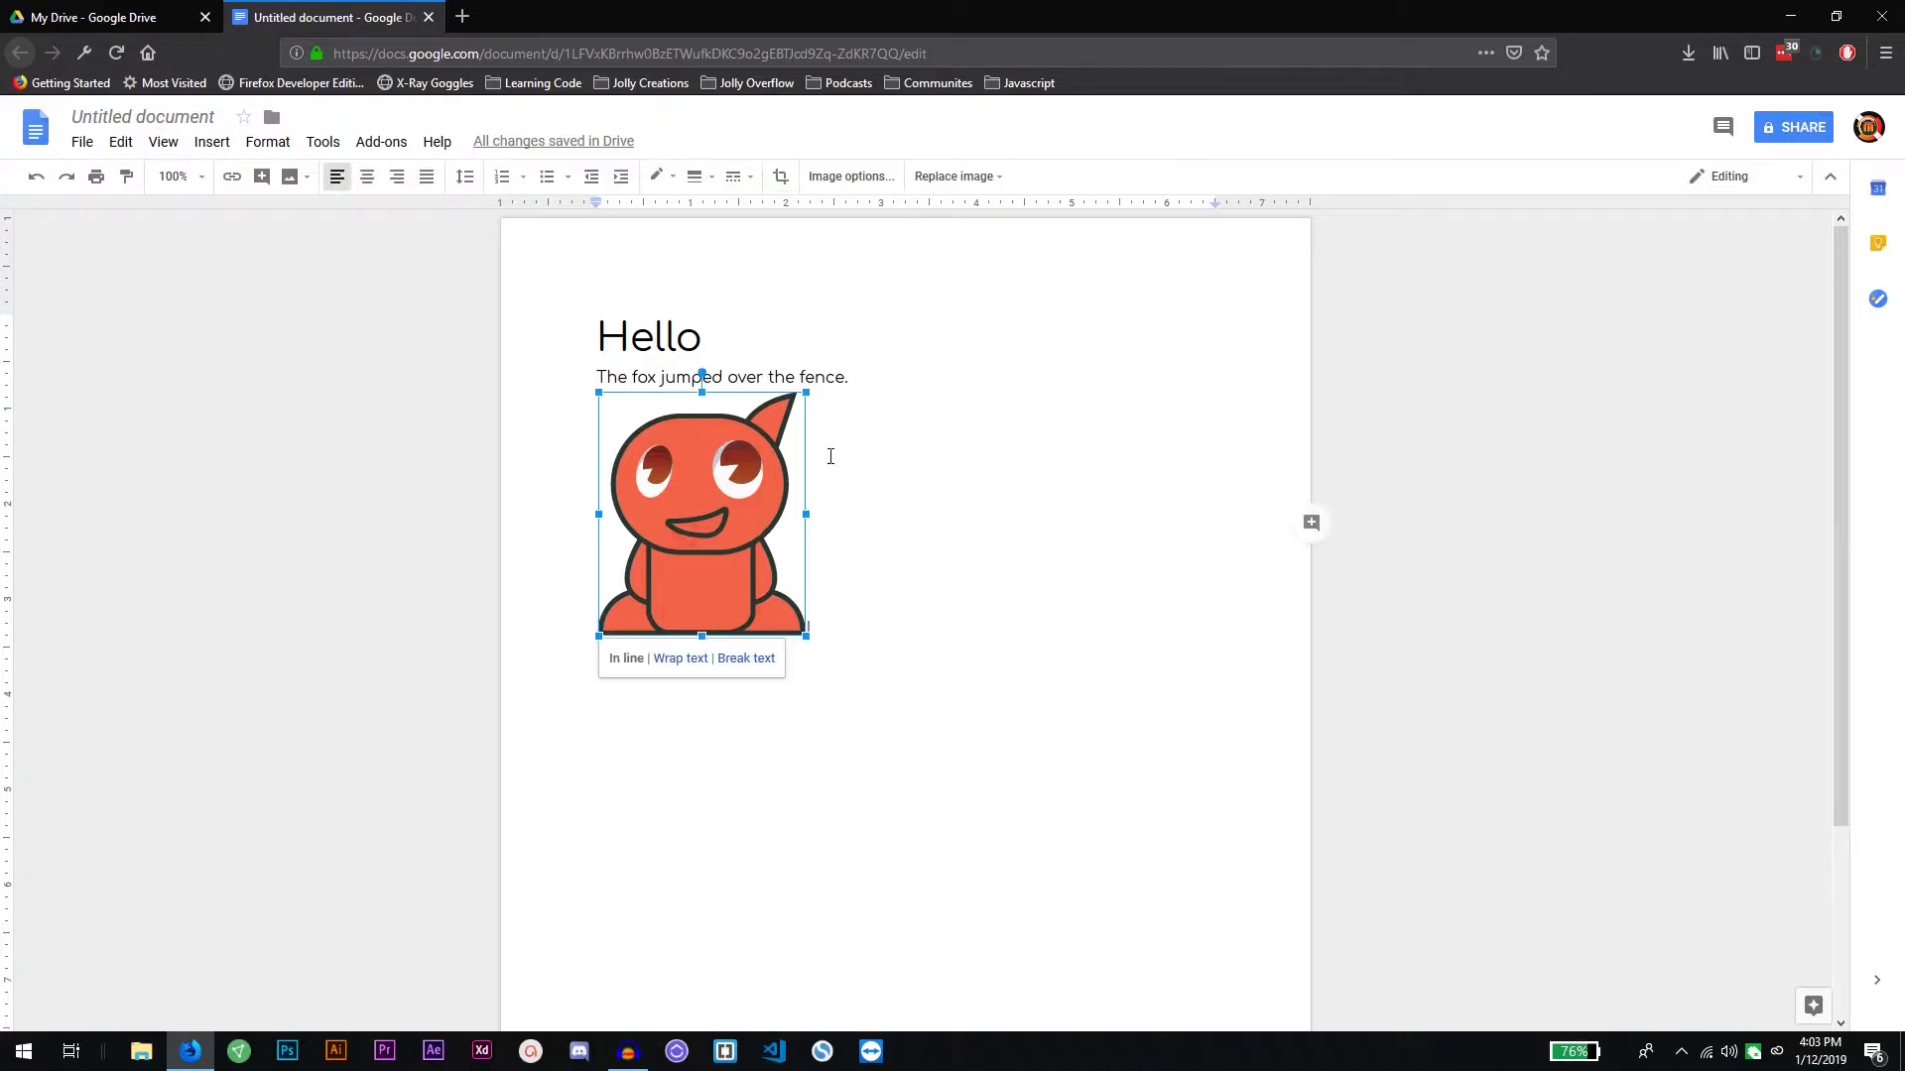
{"action": "left_click_drag", "start_coordinate": [880, 432], "coordinate": [754, 344]}
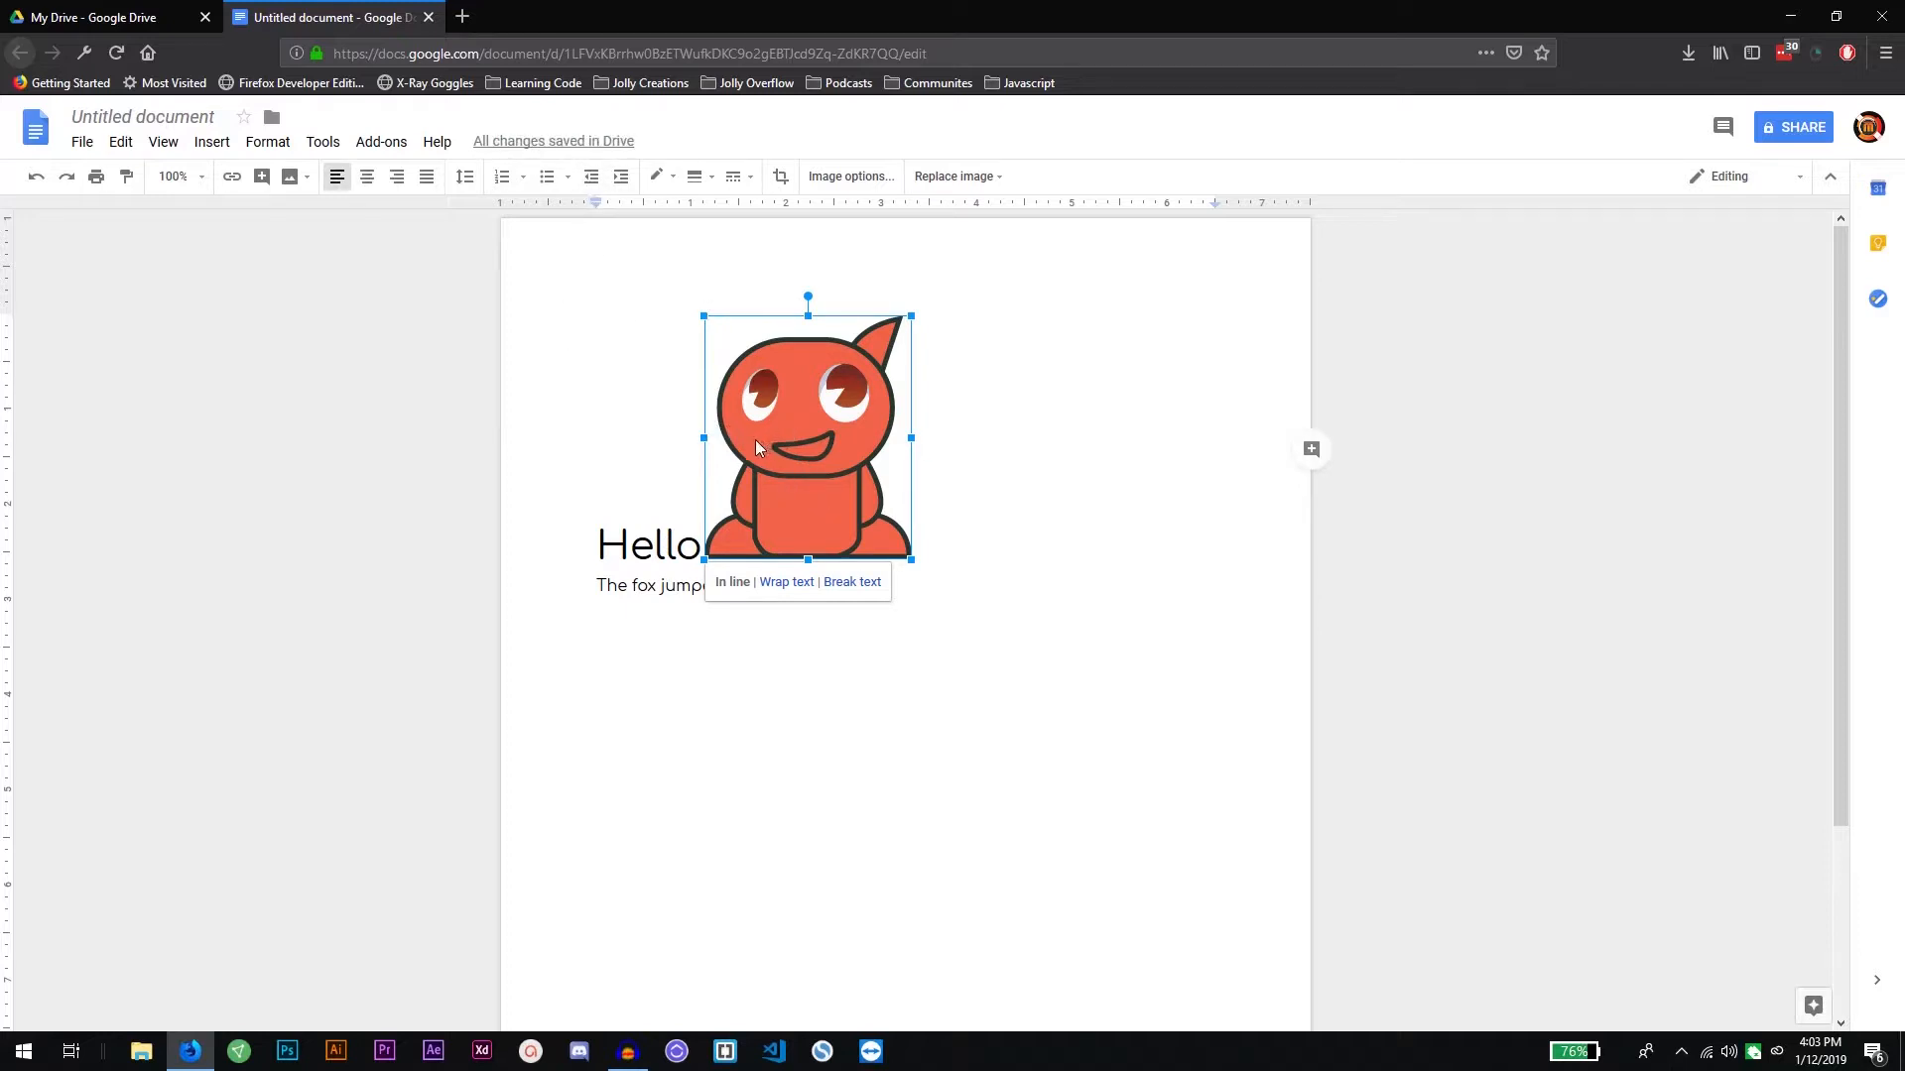
{"action": "key", "text": "ctrl+z"}
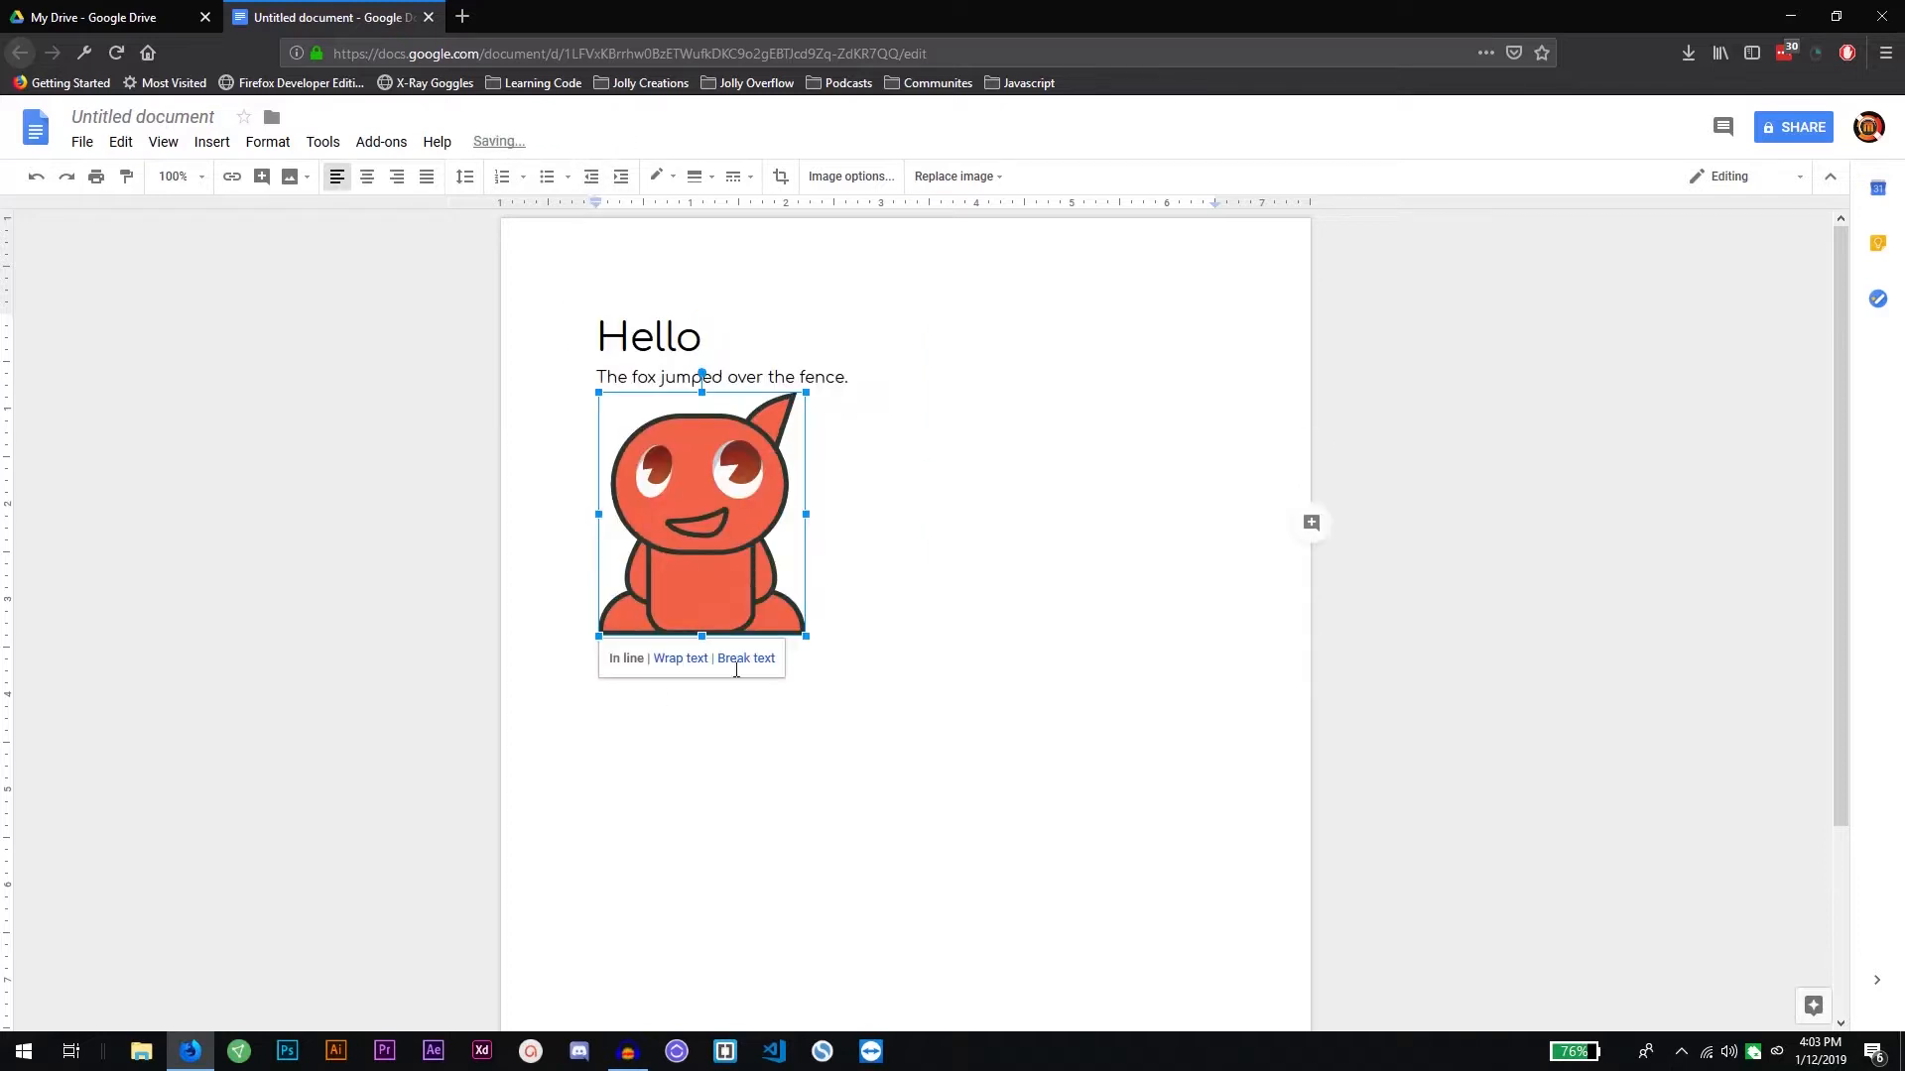
{"action": "left_click", "coordinate": [889, 618]}
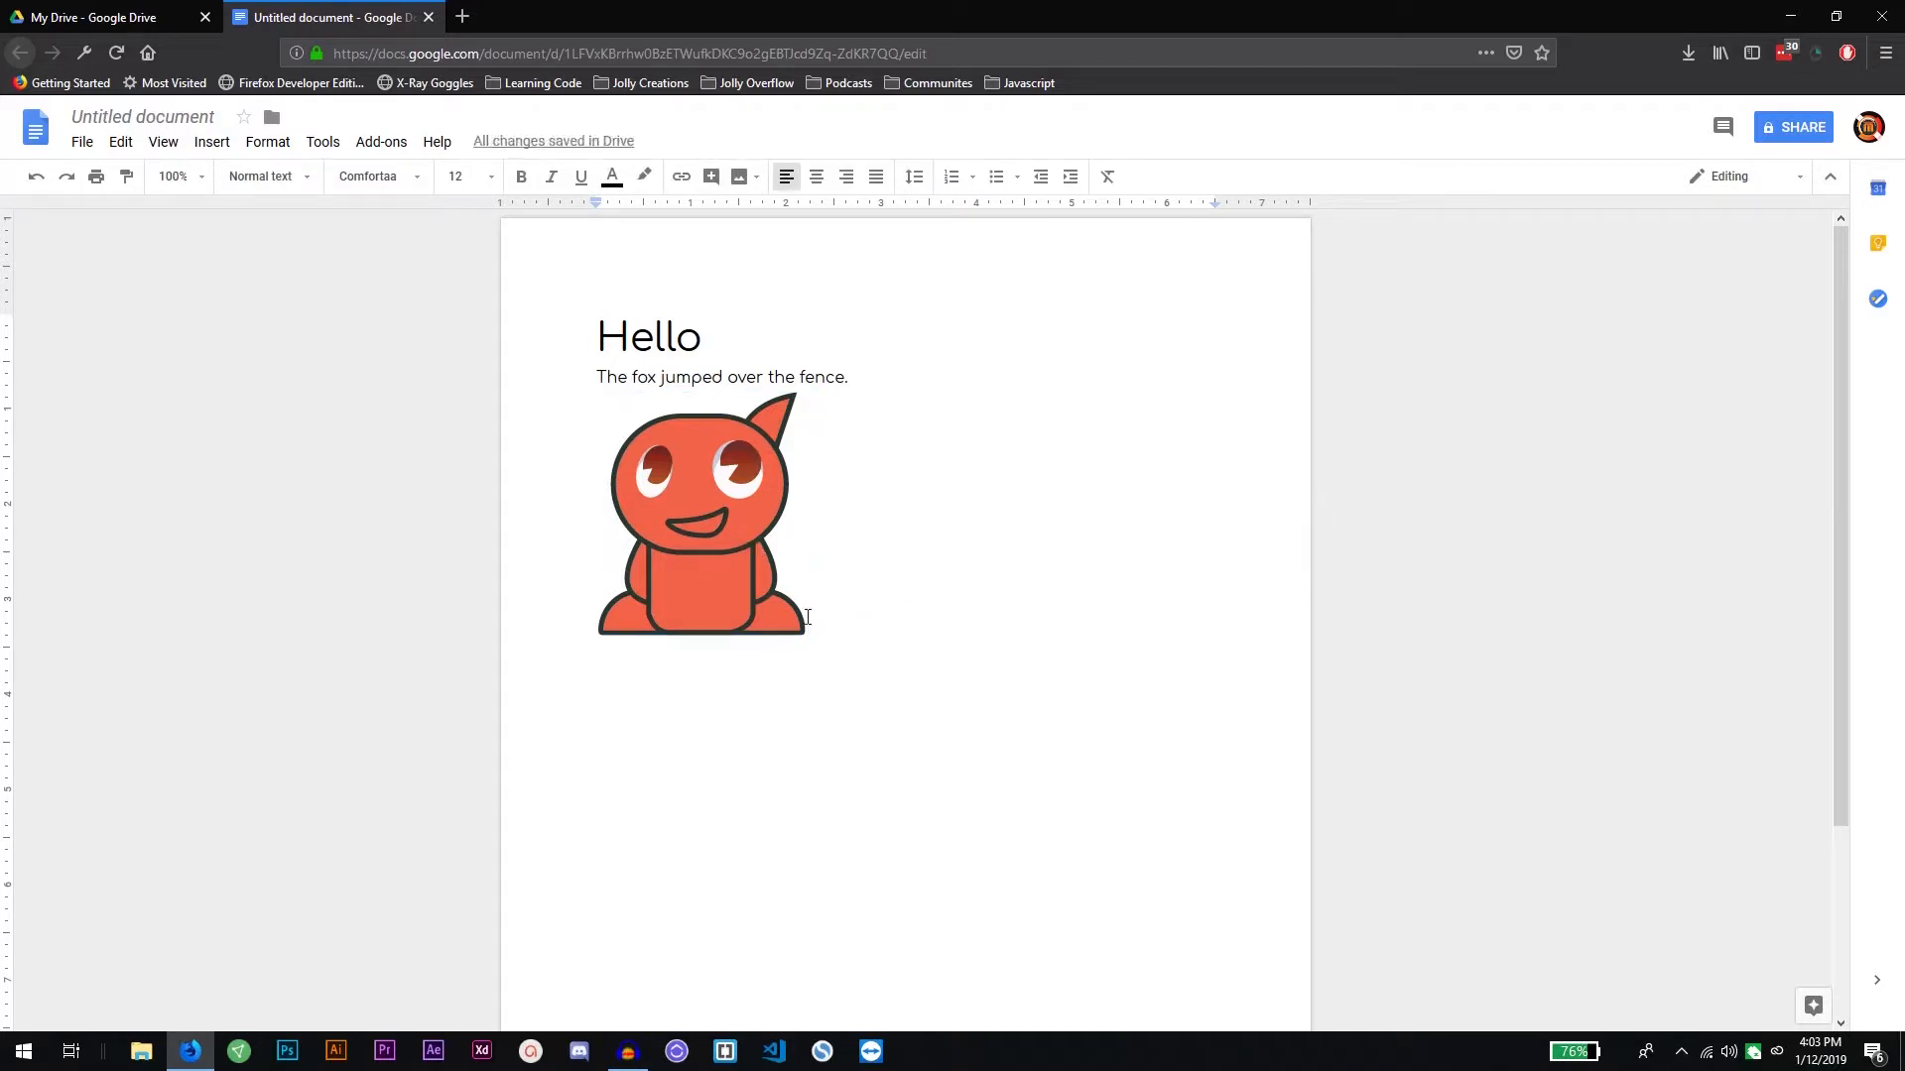
Add the centre-aligned sentence "The fox jumped over the fence." on a new line below the image
{"action": "key", "text": "Return"}
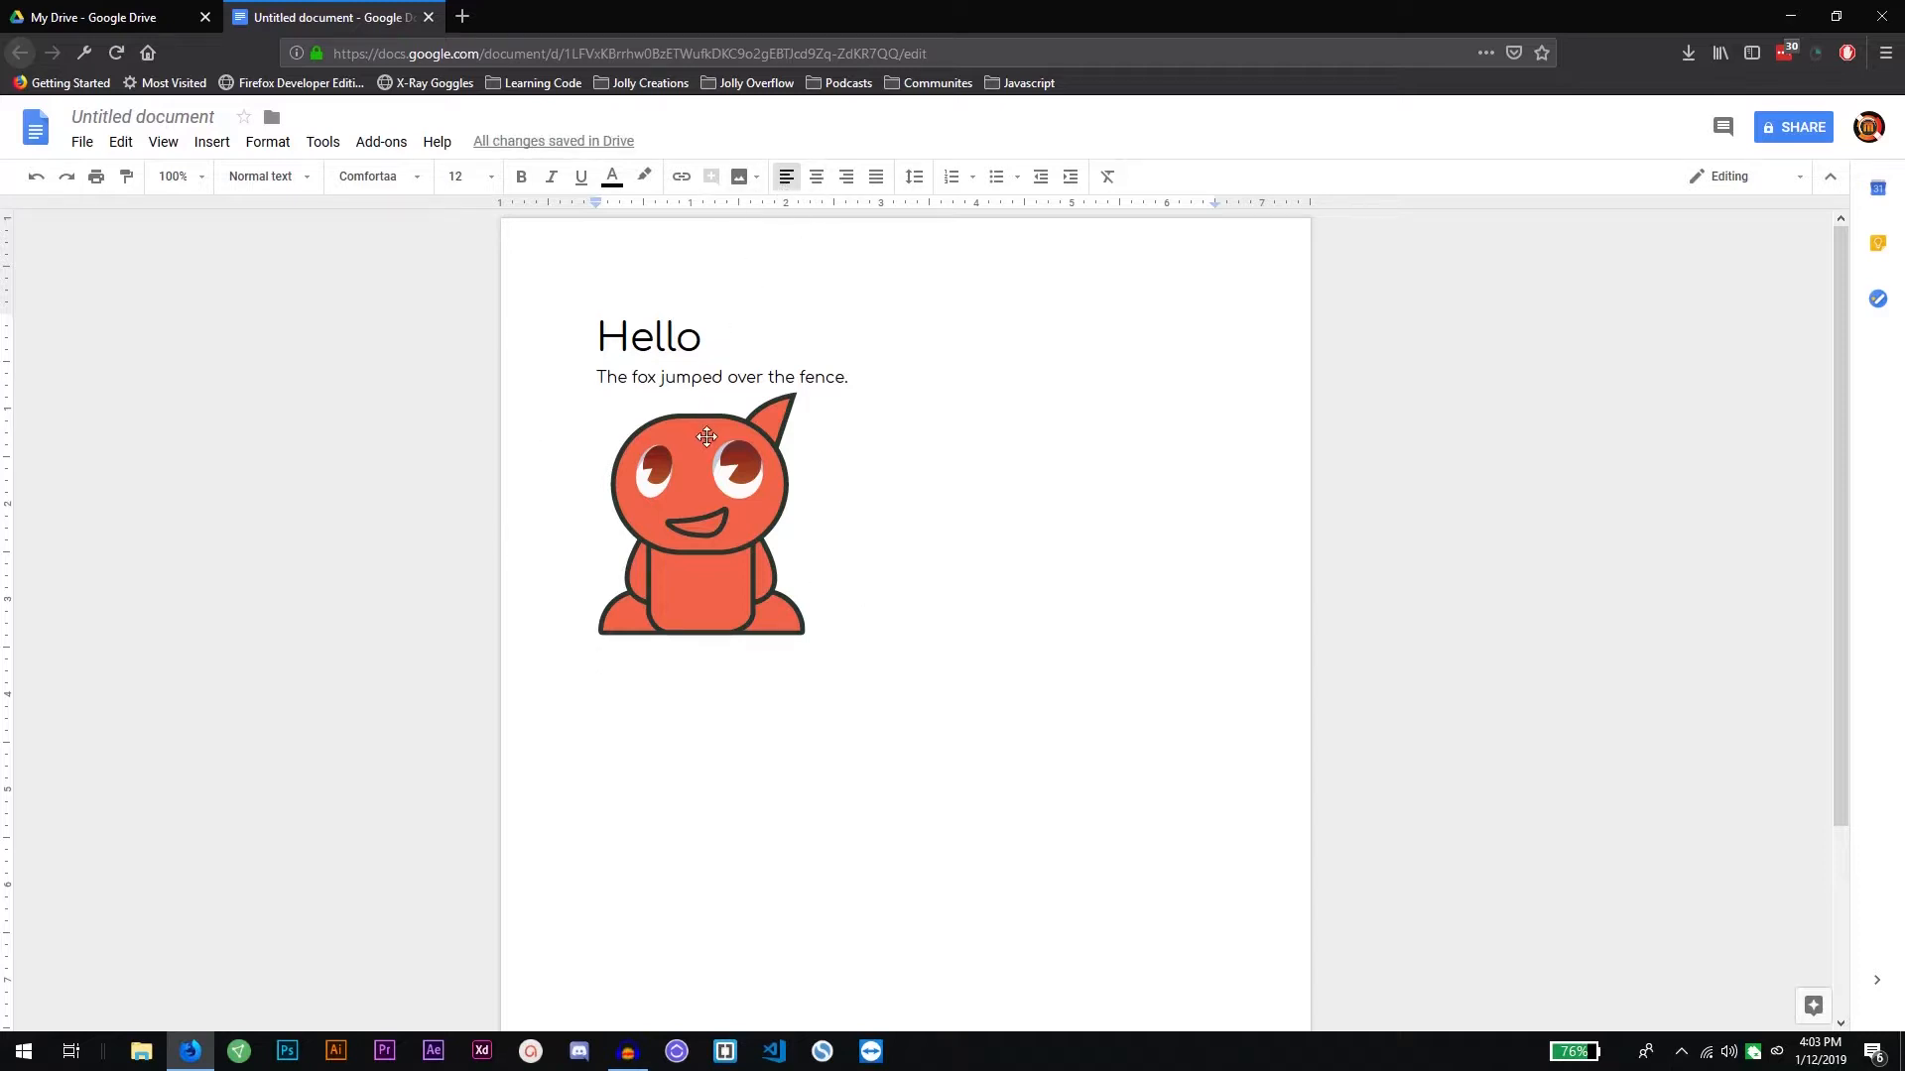
{"action": "left_click", "coordinate": [821, 185]}
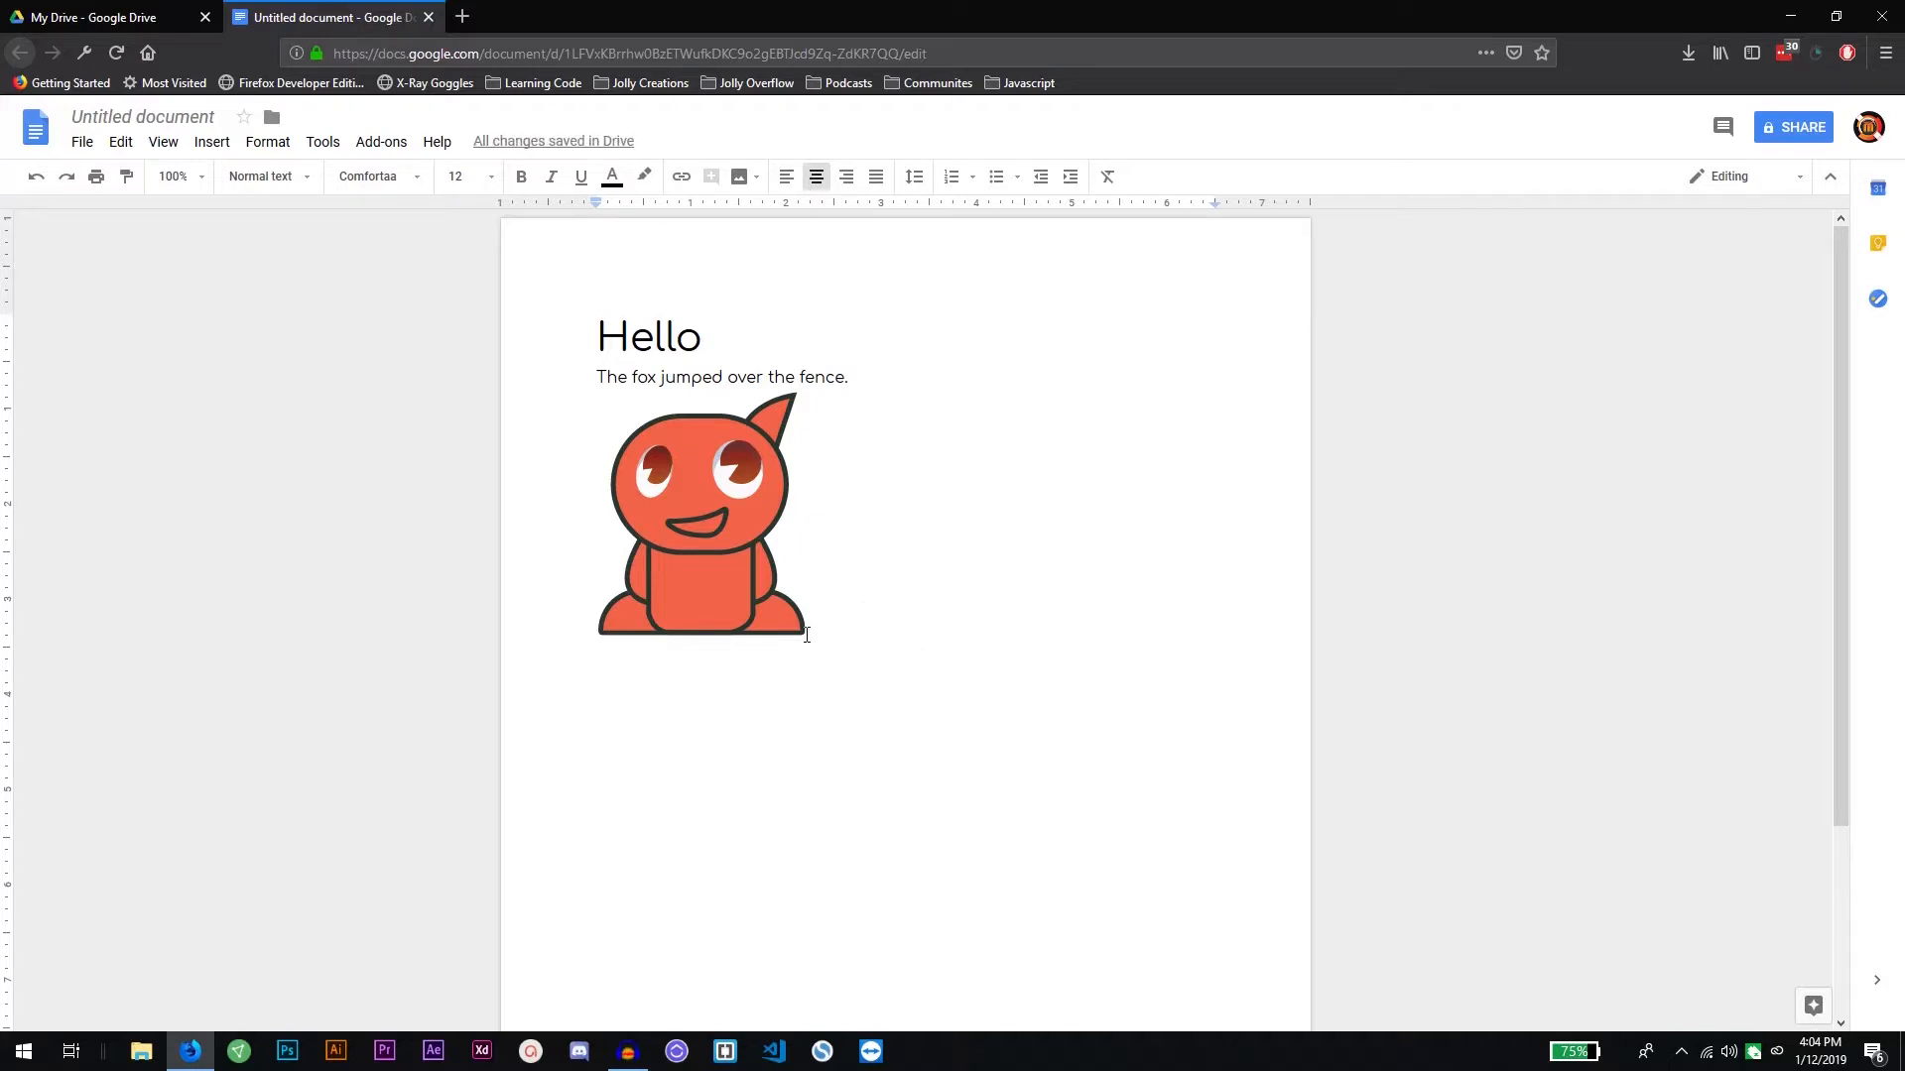
{"action": "type", "text": "The fox"}
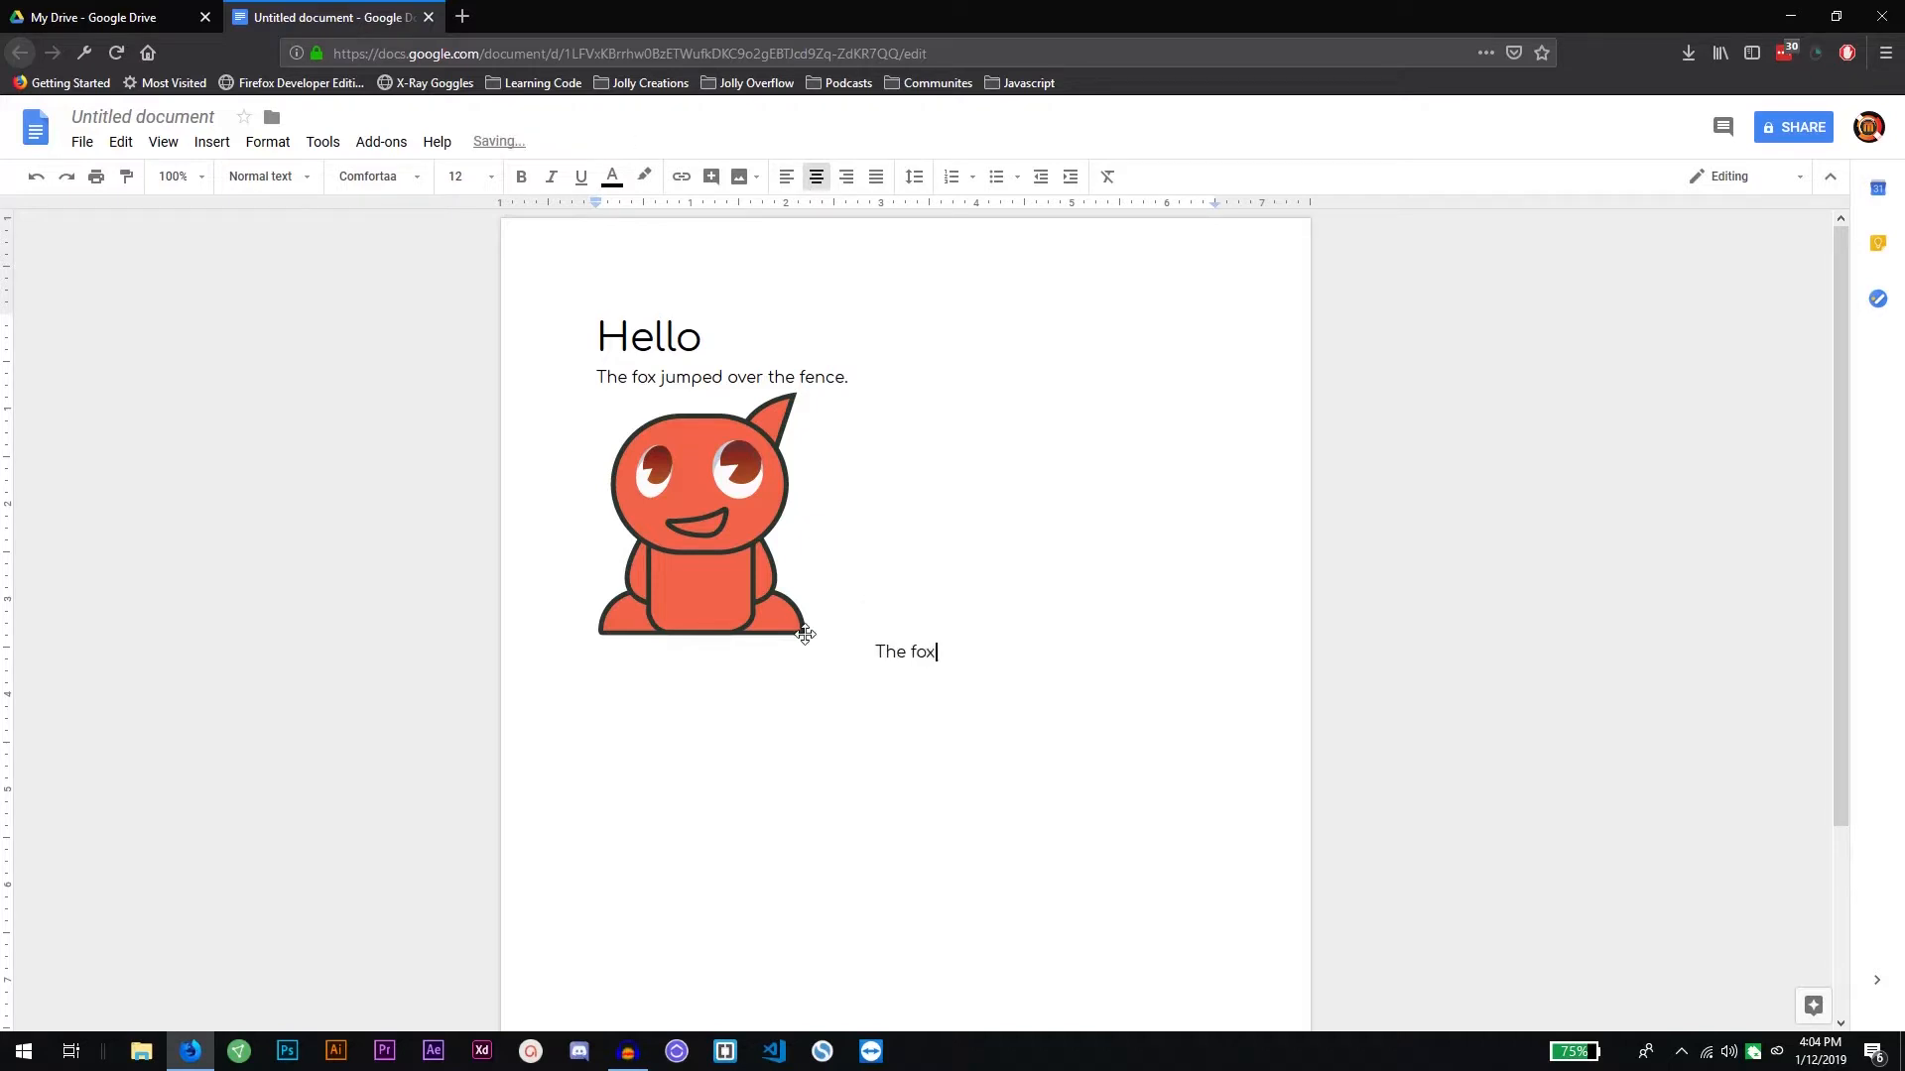
{"action": "type", "text": " jumped over t"}
{"action": "type", "text": "he fenc"}
{"action": "type", "text": "ence"}
{"action": "type", "text": "."}
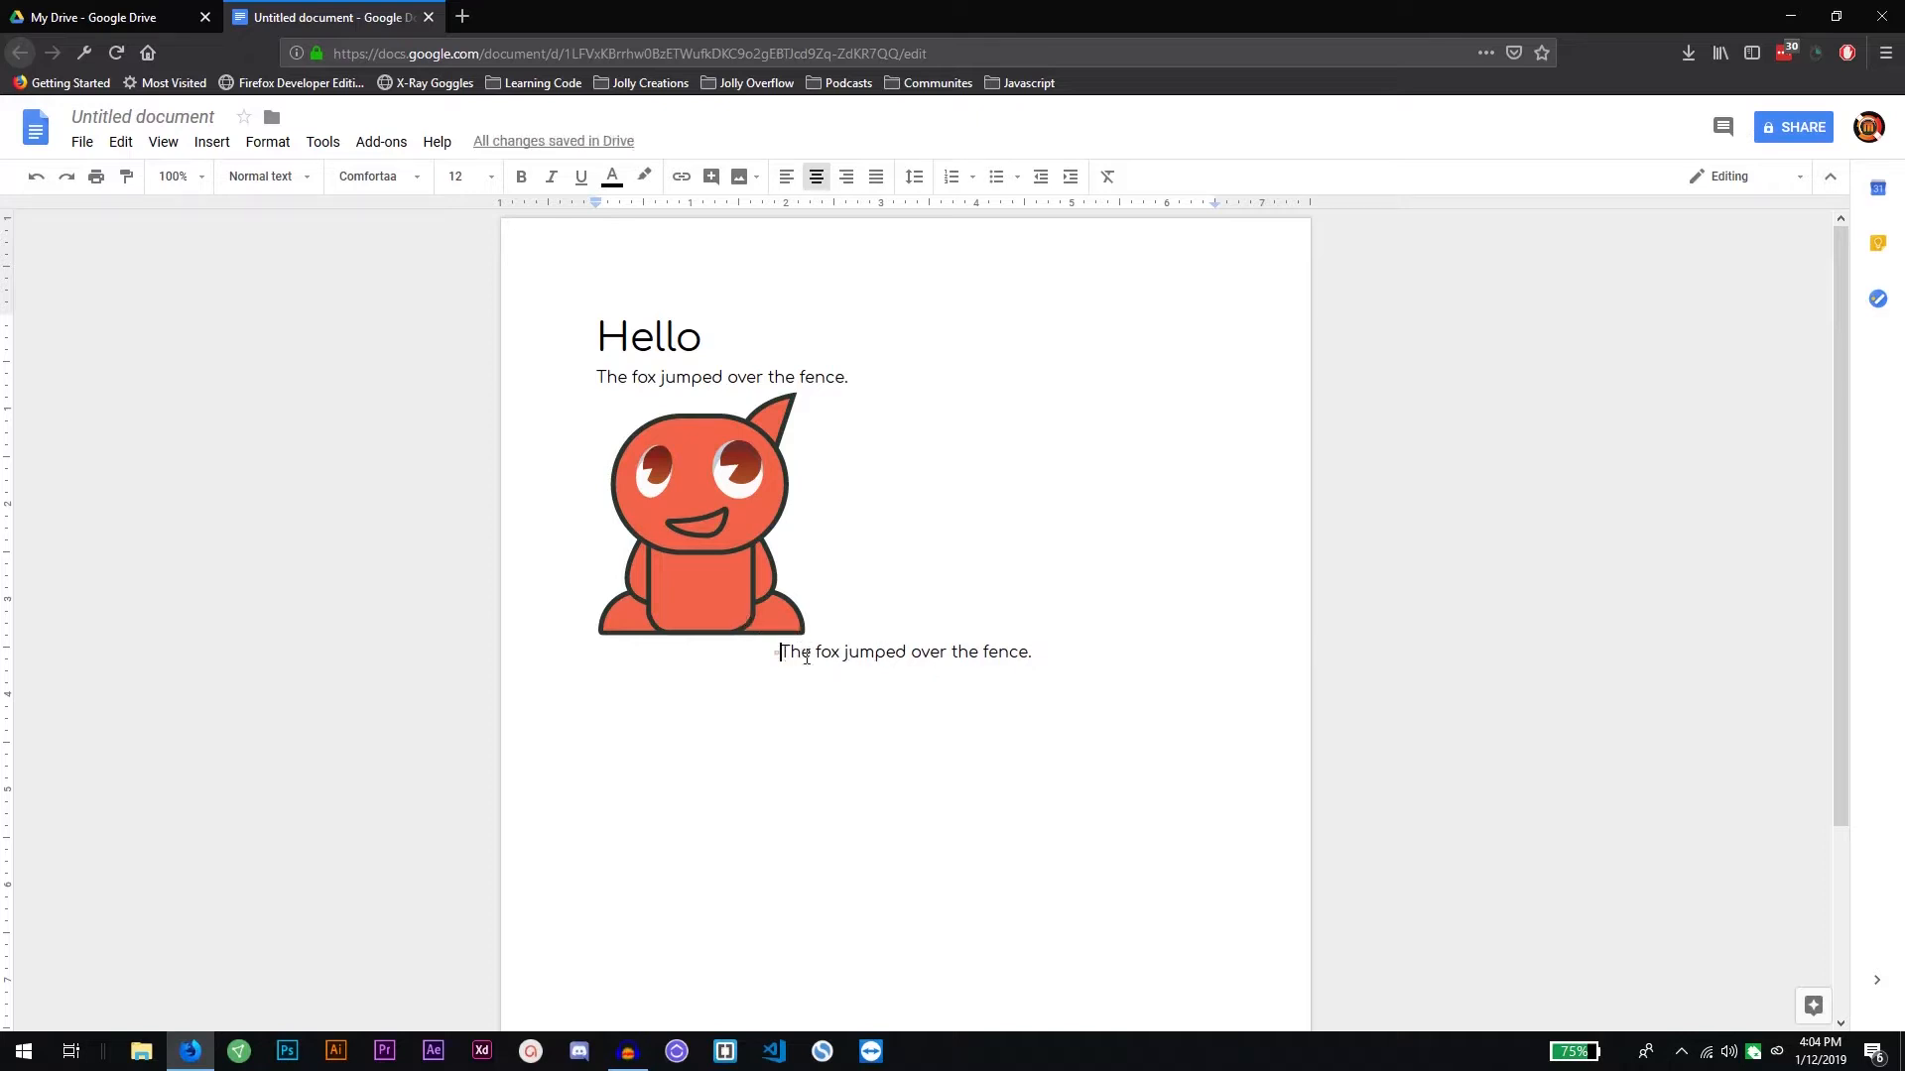
Right-align the fox sentence below the image, switch it to justified alignment and deselect it
{"action": "left_click_drag", "start_coordinate": [779, 652], "coordinate": [1063, 668]}
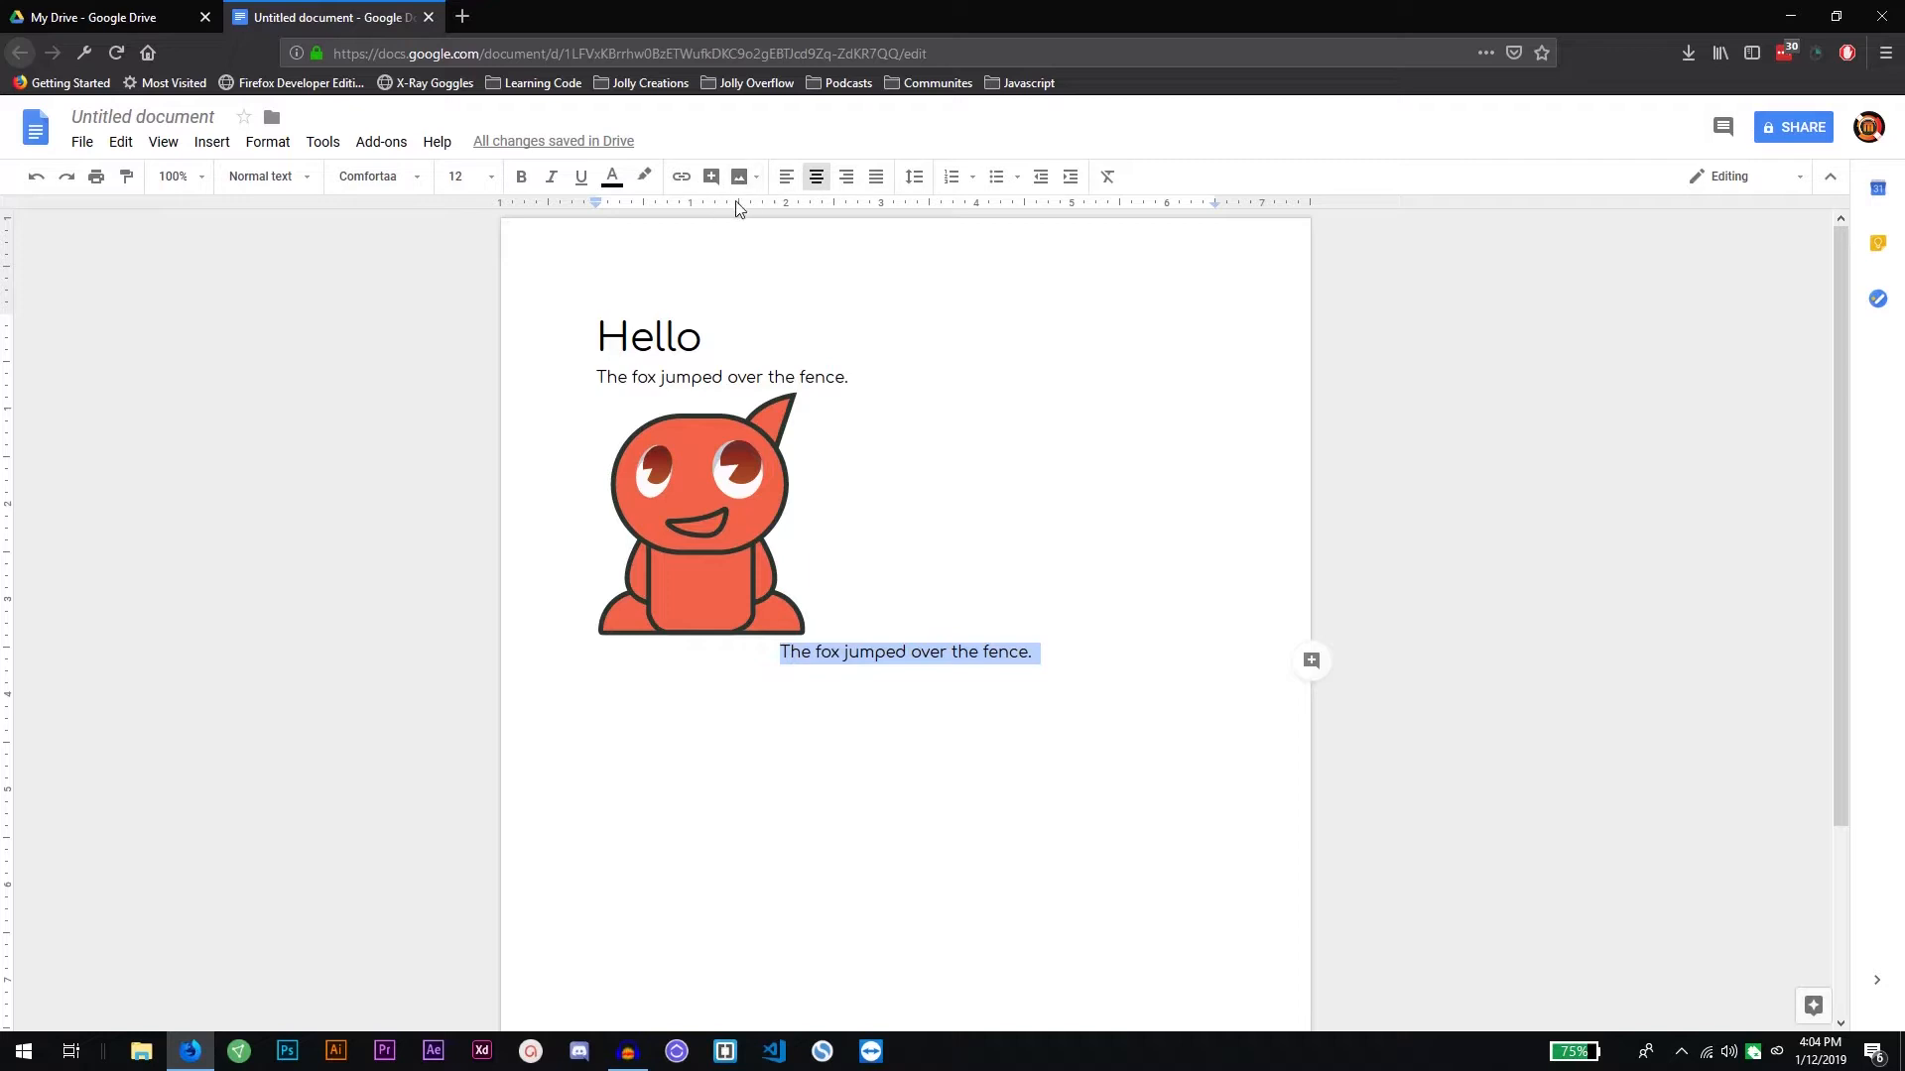
{"action": "left_click", "coordinate": [843, 179]}
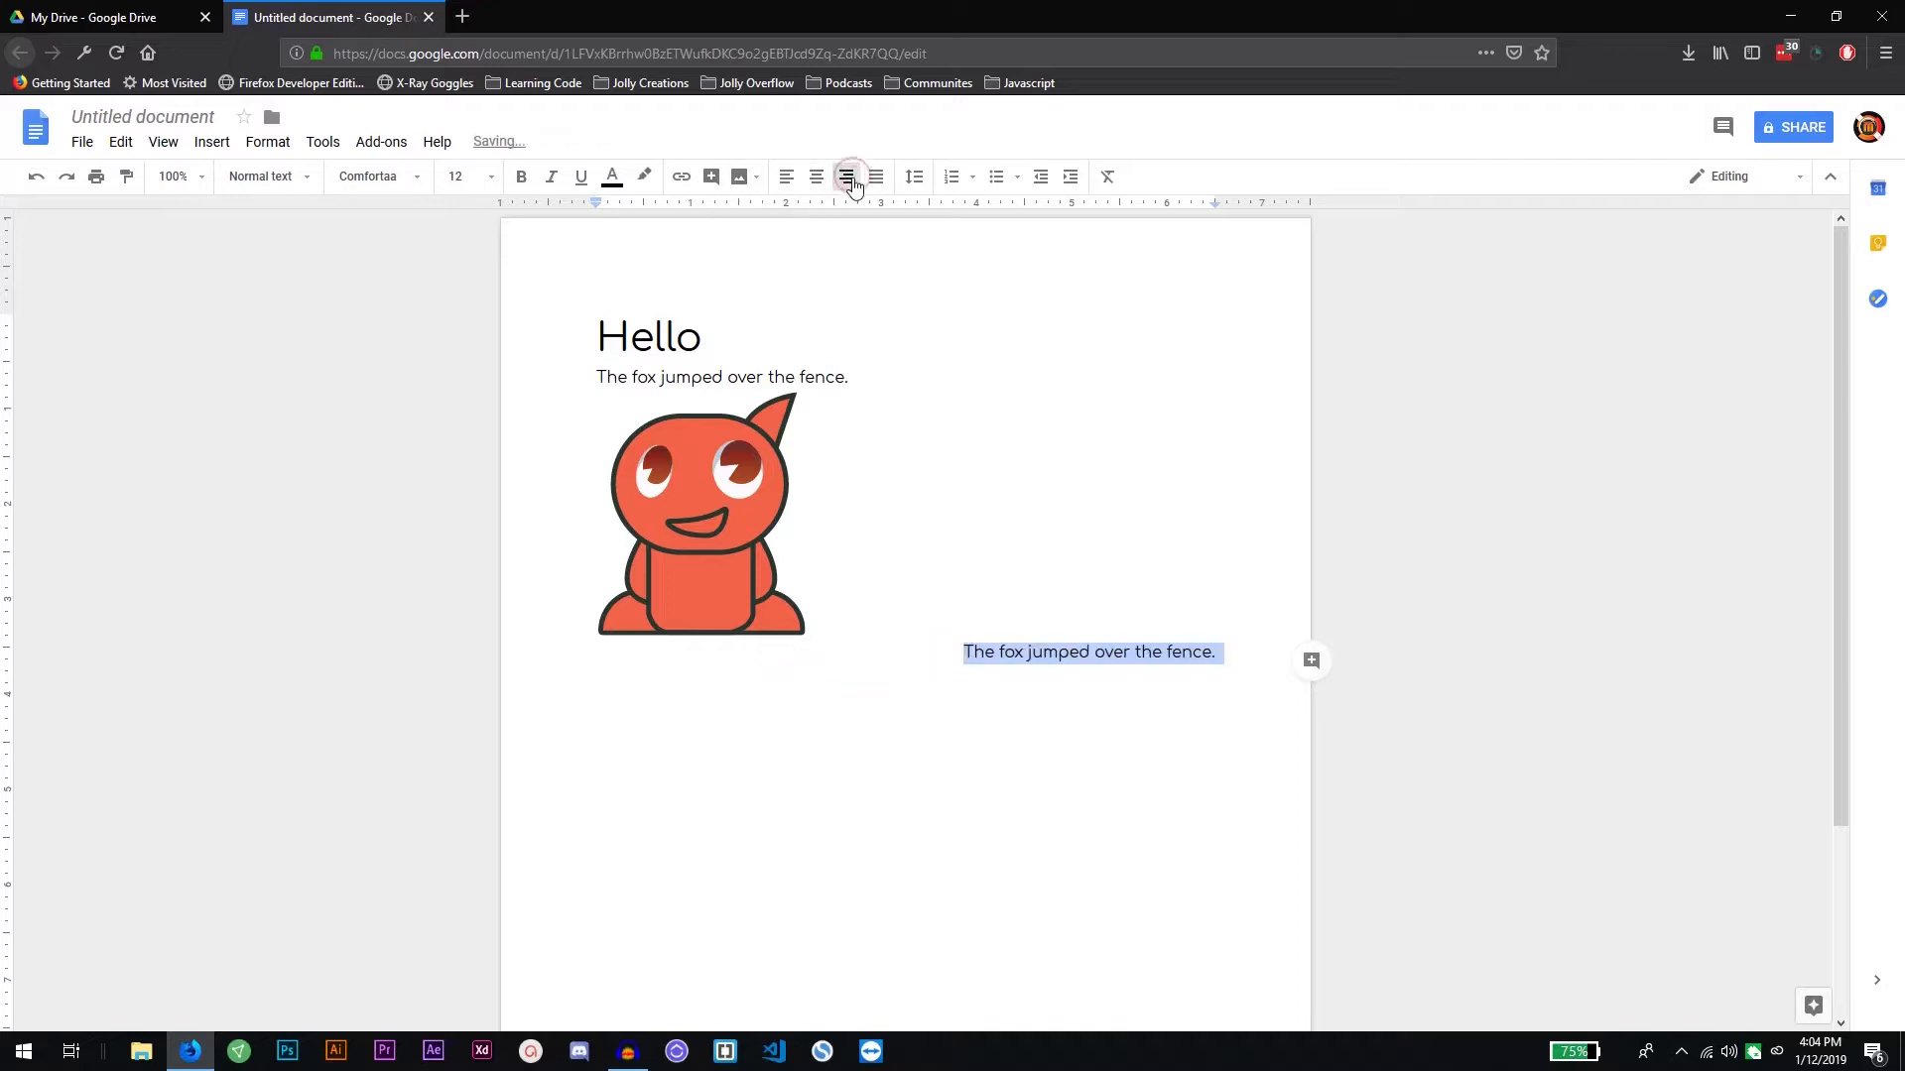
{"action": "left_click", "coordinate": [876, 178]}
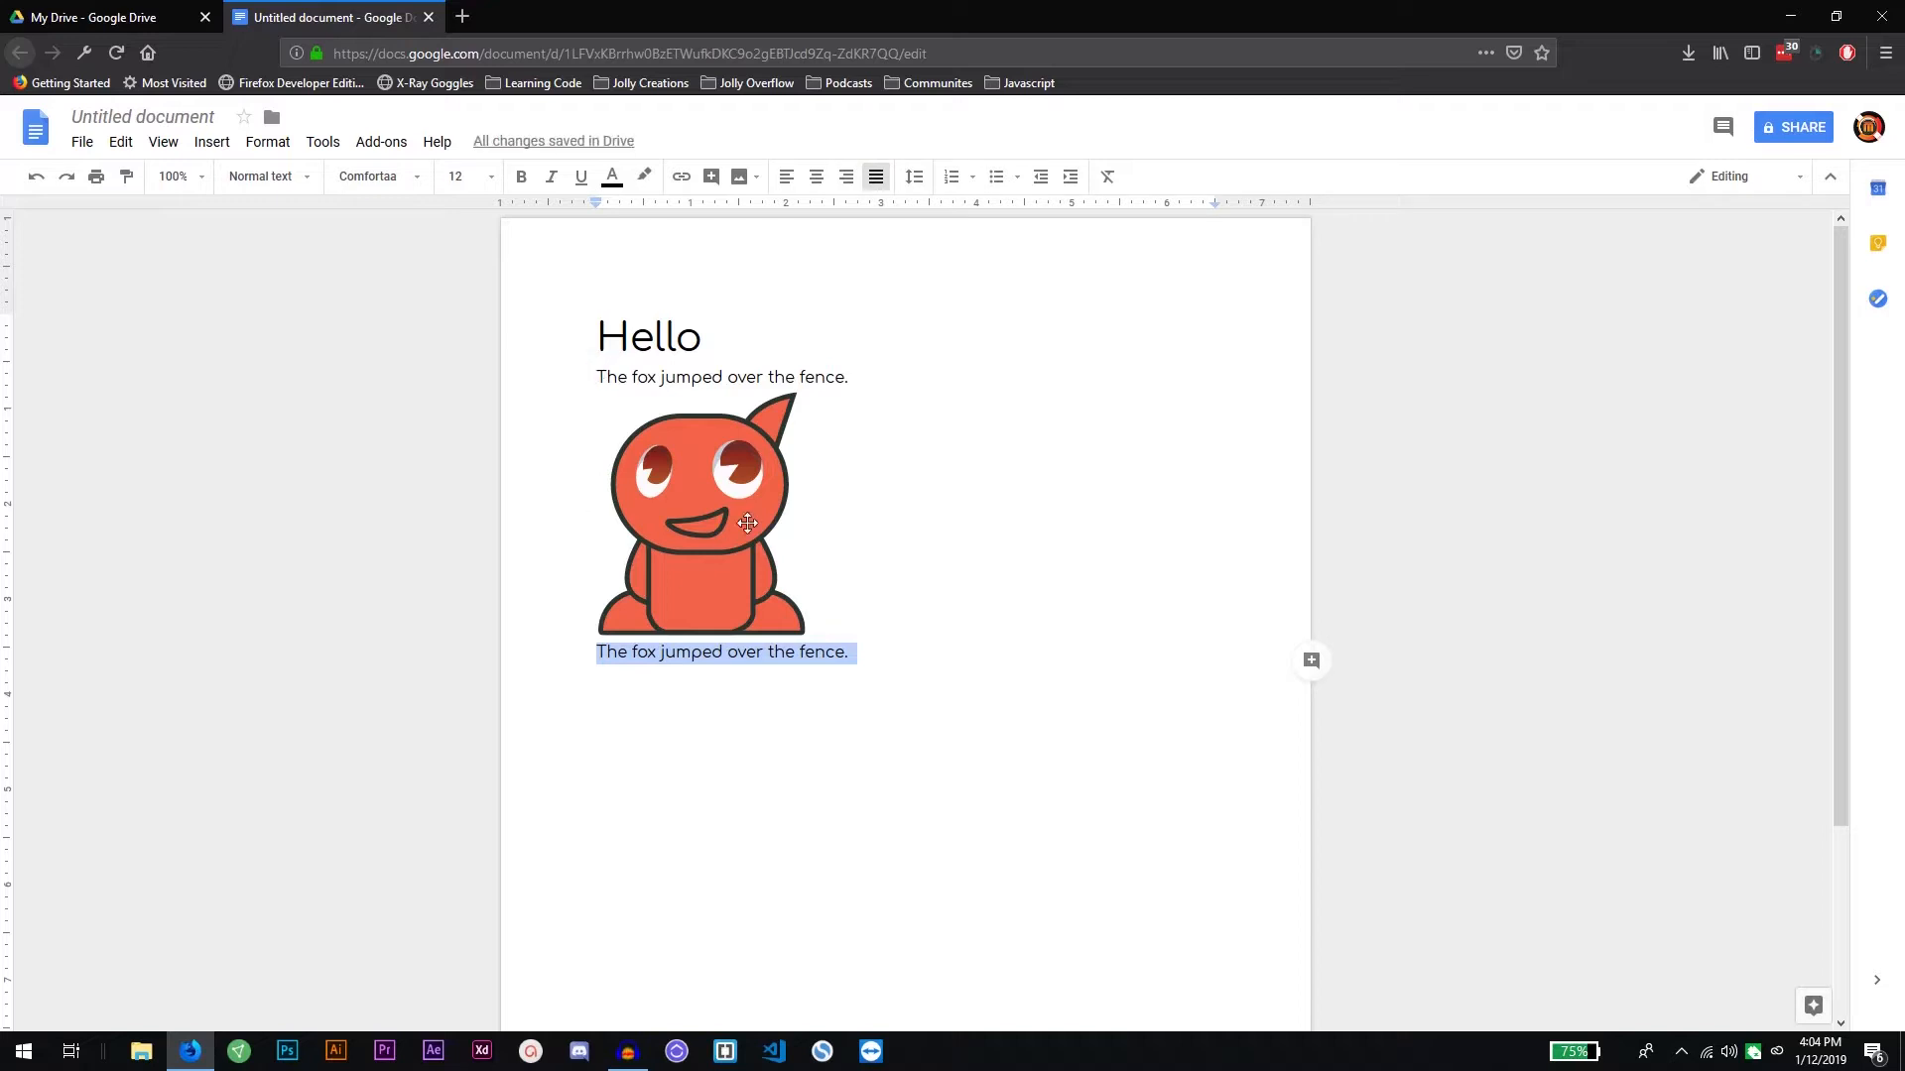
{"action": "left_click", "coordinate": [879, 677]}
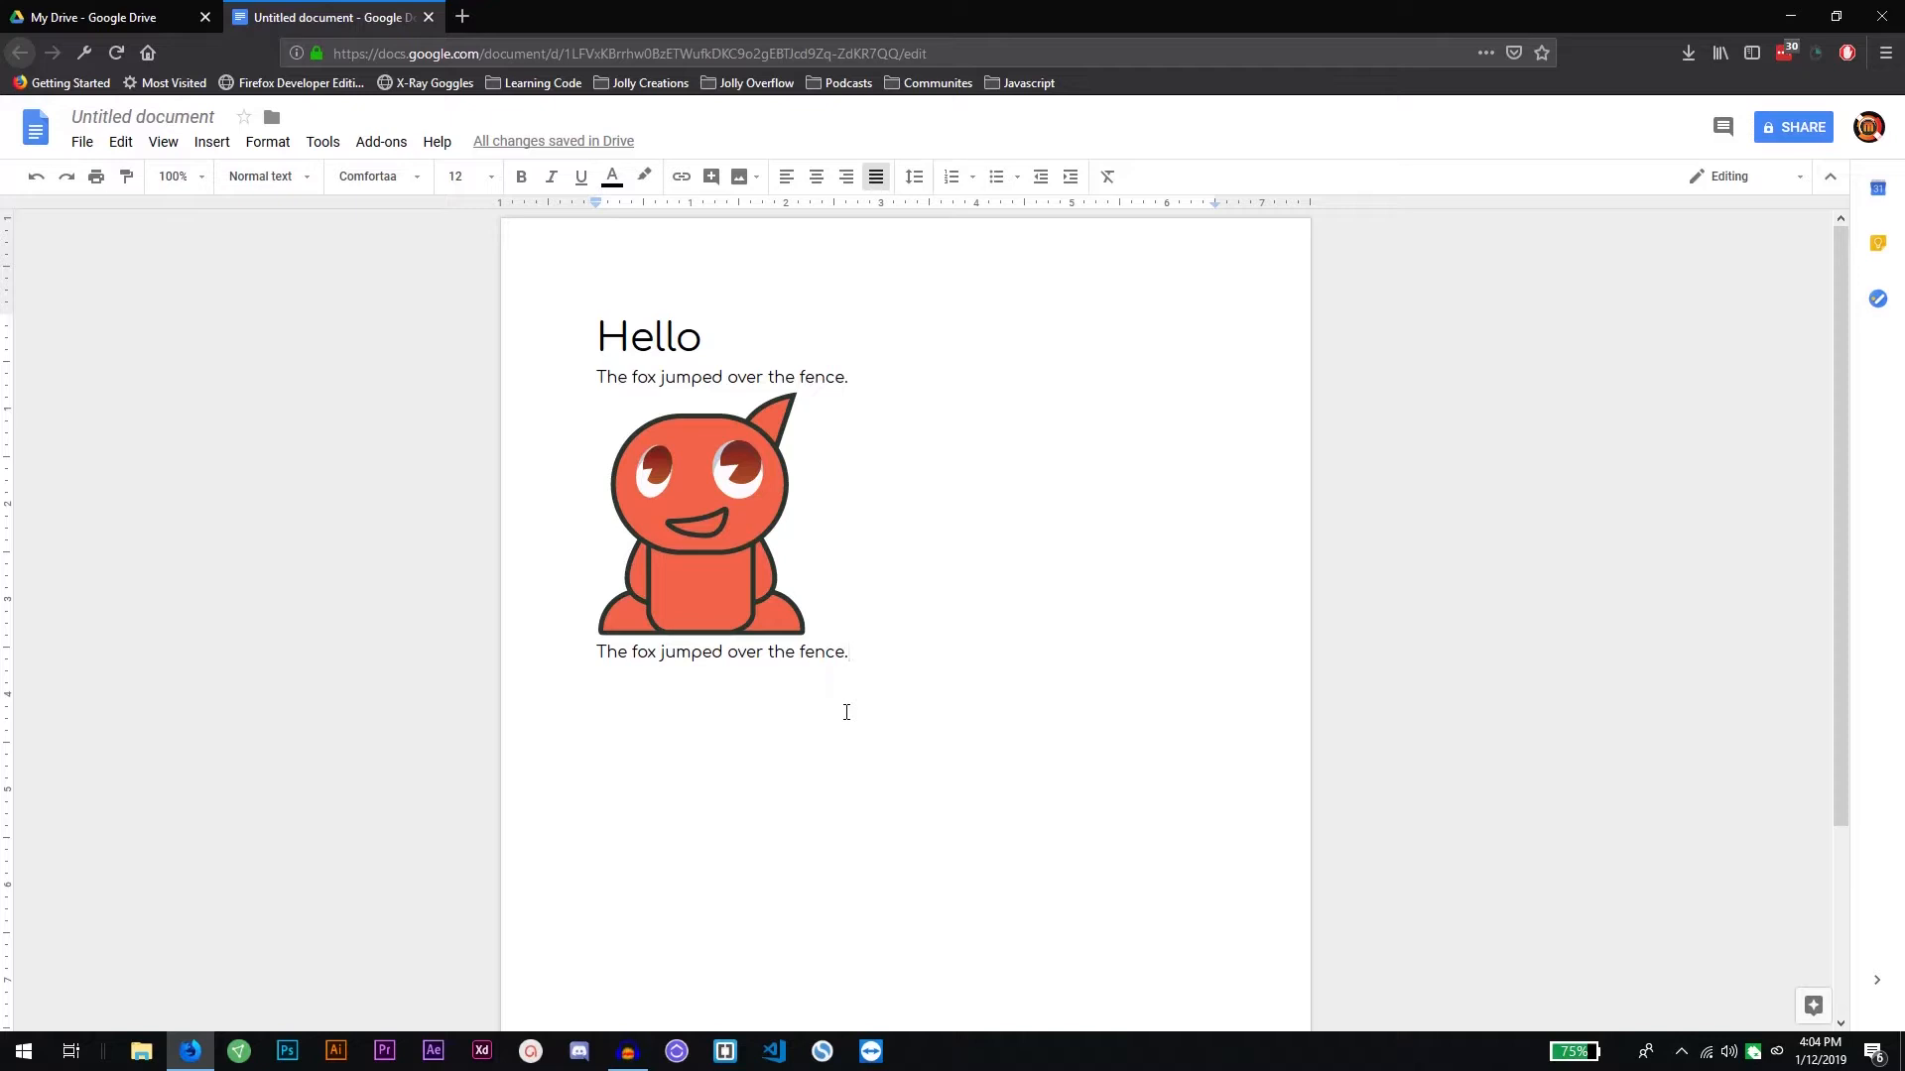
Add the line "My List:" below the second fox sentence and centre it
{"action": "key", "text": "Return"}
{"action": "type", "text": "My List:"}
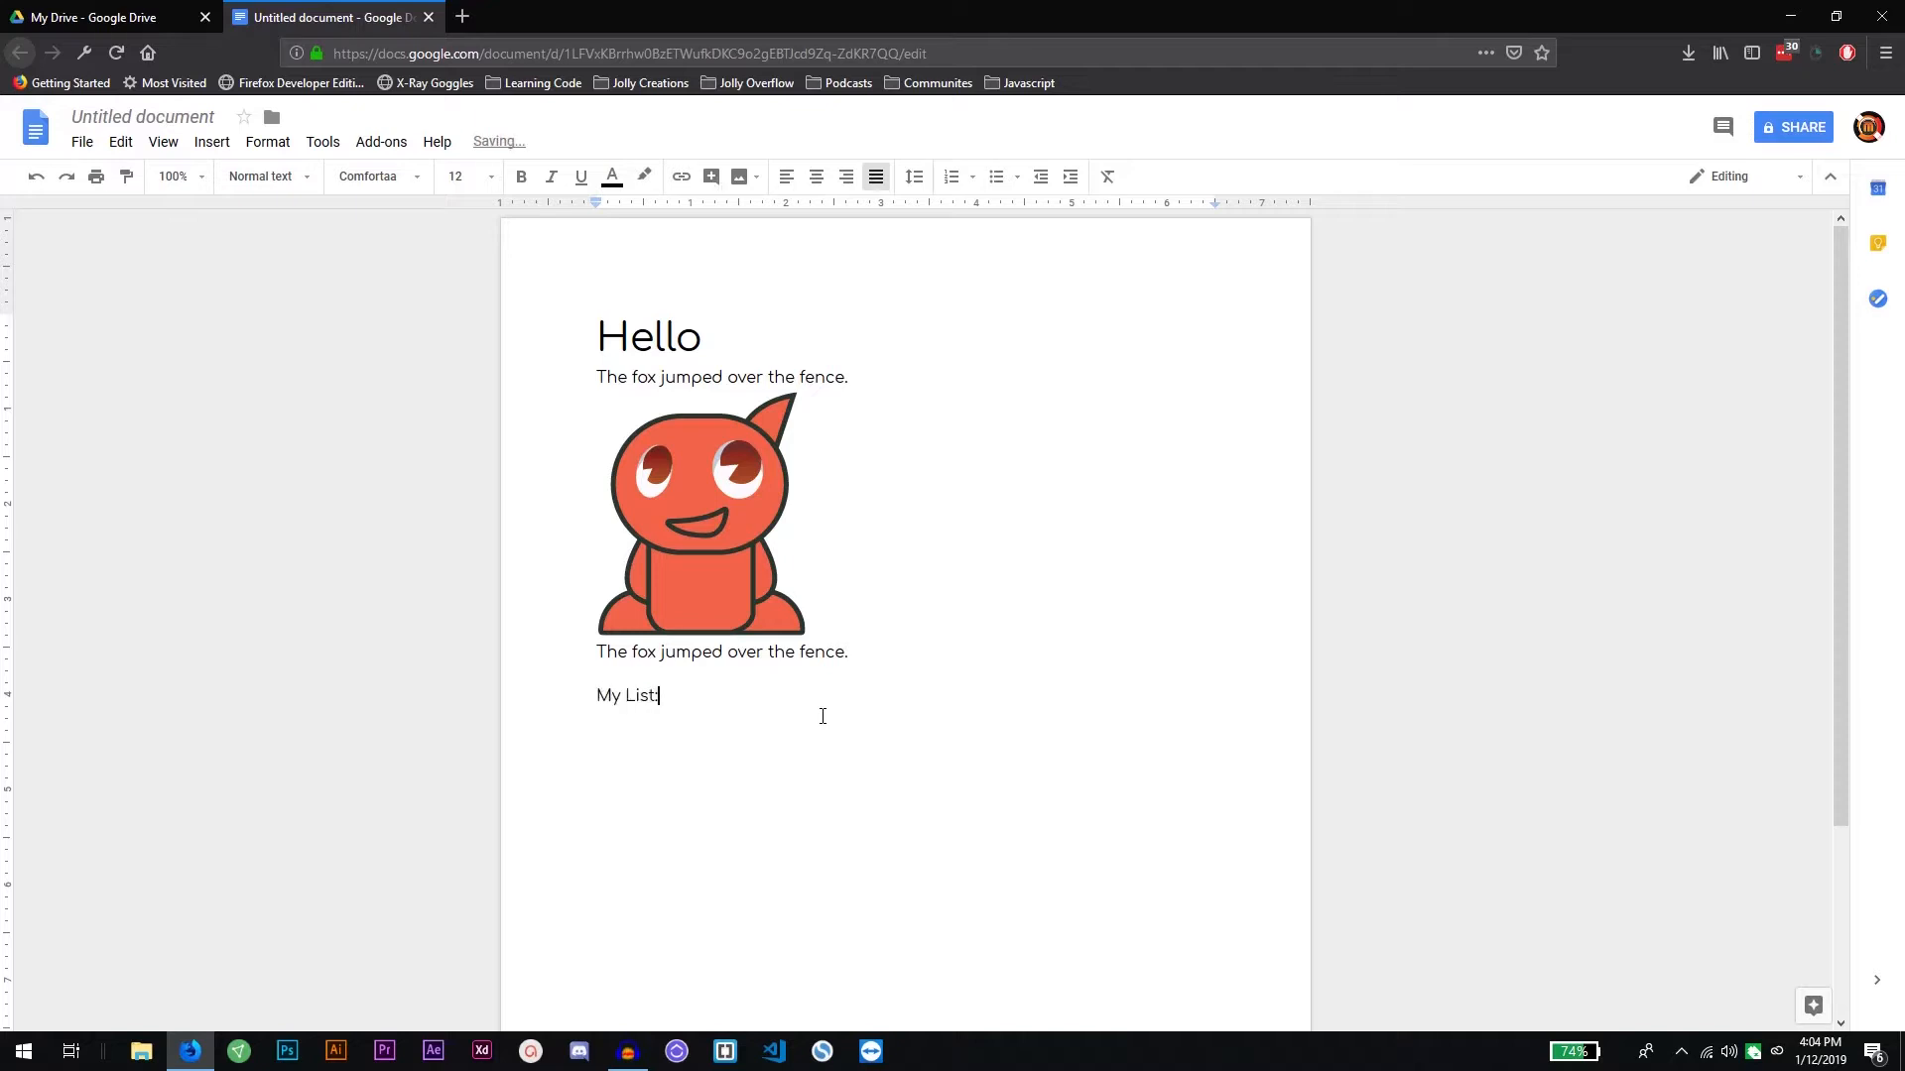
{"action": "triple_click", "coordinate": [689, 706]}
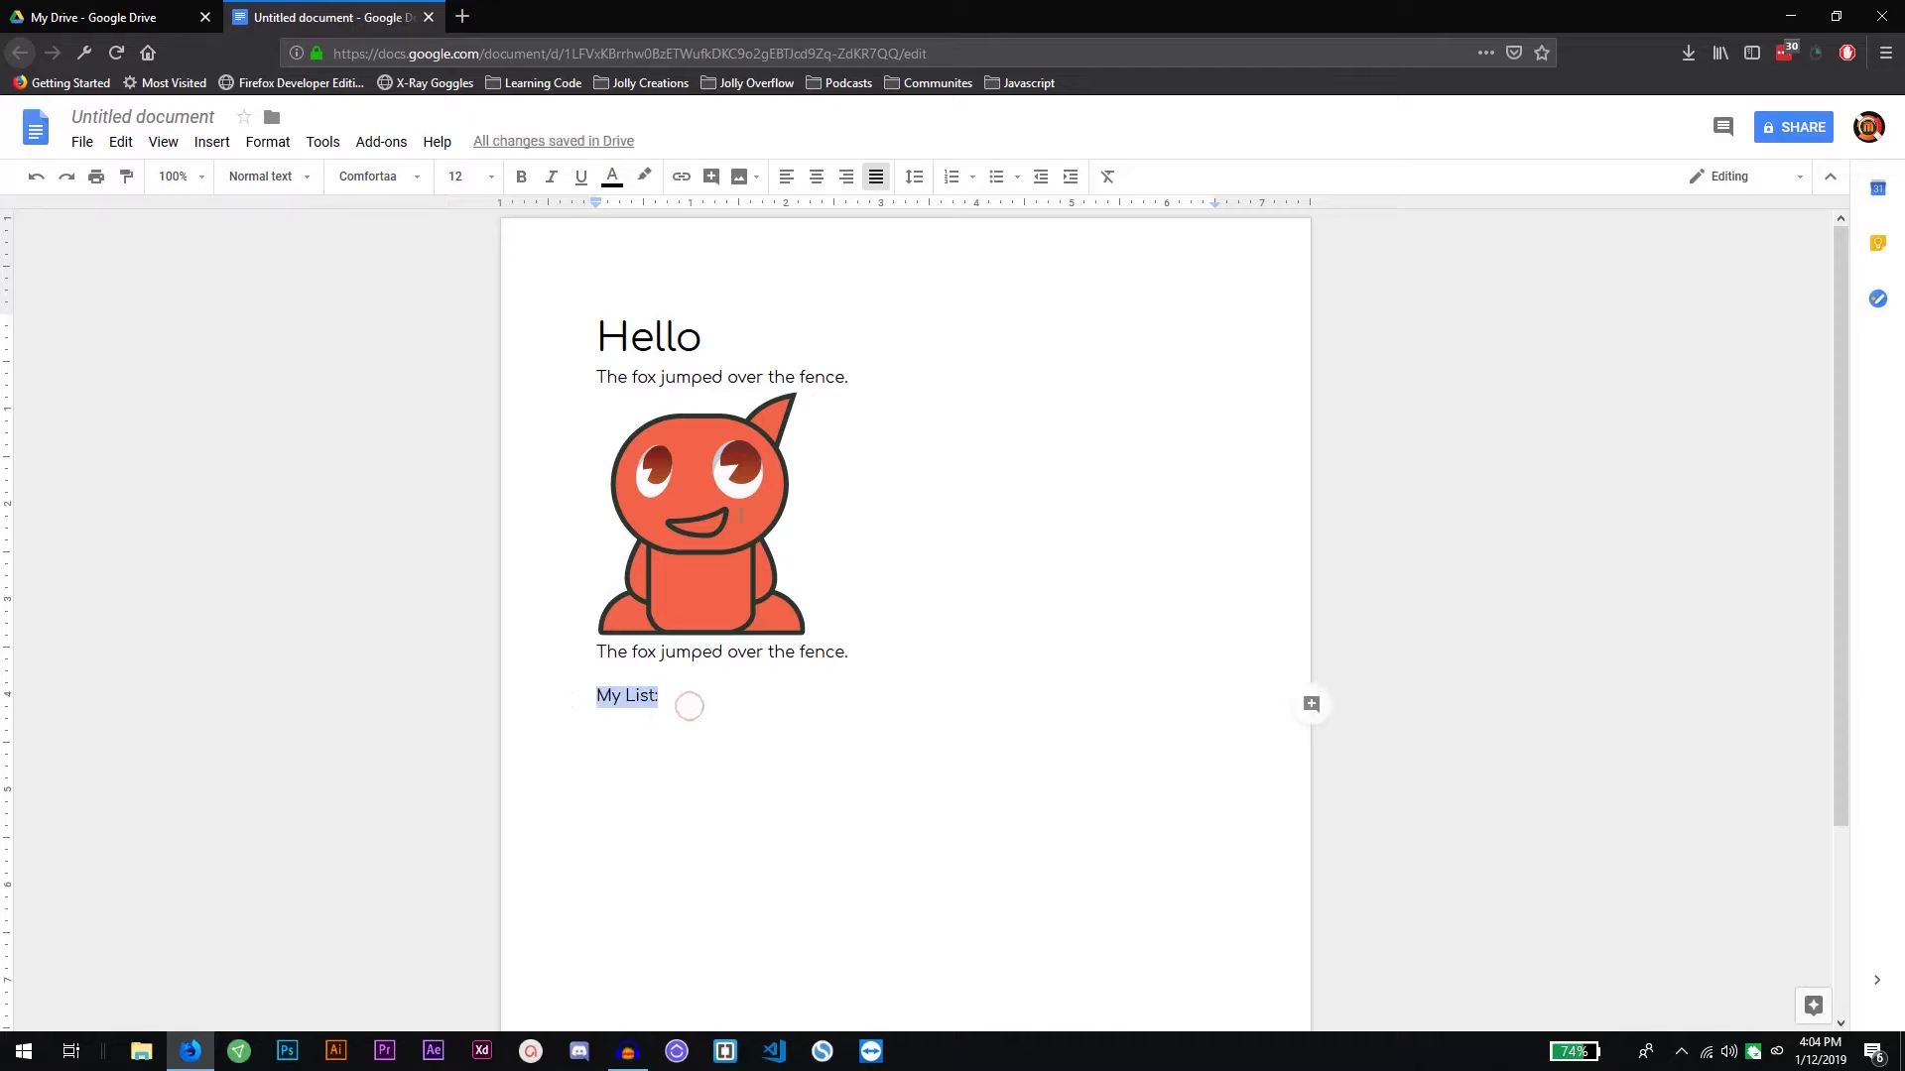
{"action": "left_click", "coordinate": [816, 176]}
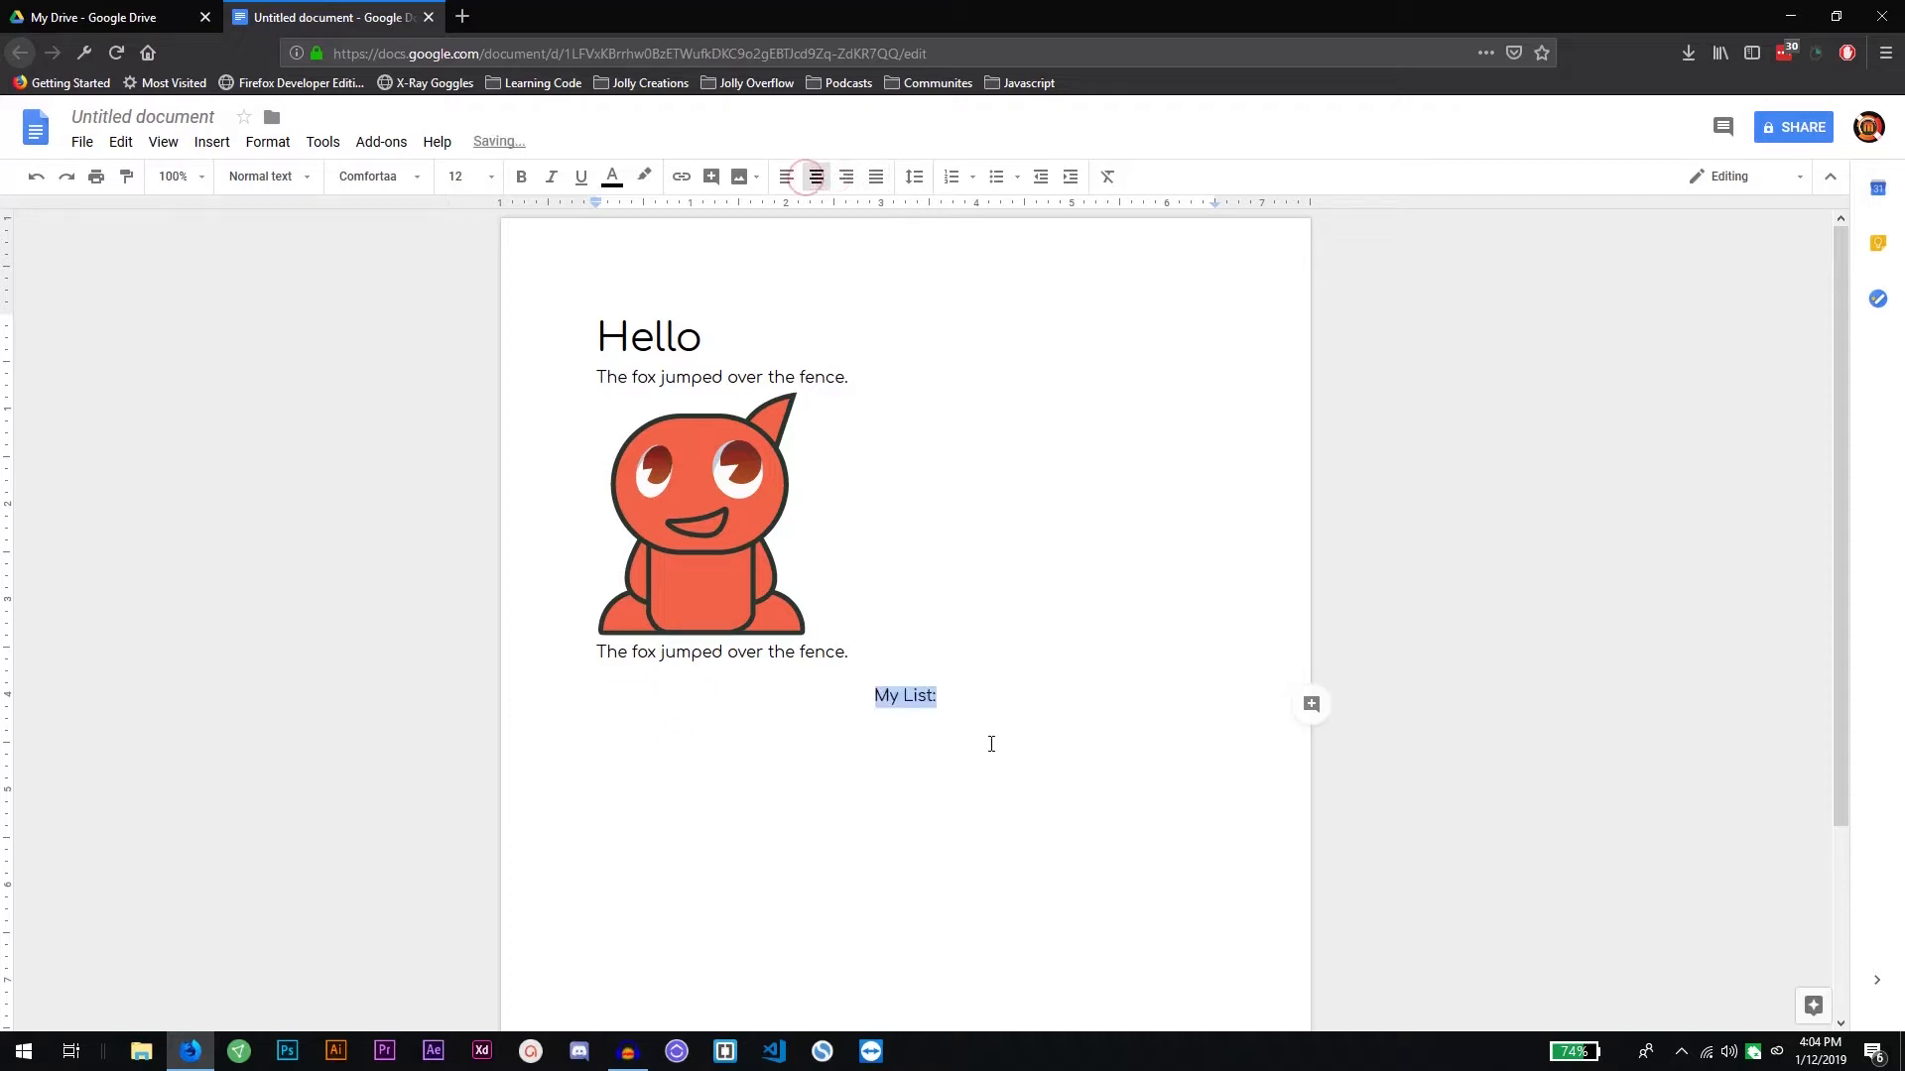
Create a numbered list under "My List:" with the items Task 1, Task 2, Task 3 and Task 4, and end the list
{"action": "left_click", "coordinate": [954, 694]}
{"action": "key", "text": "Return"}
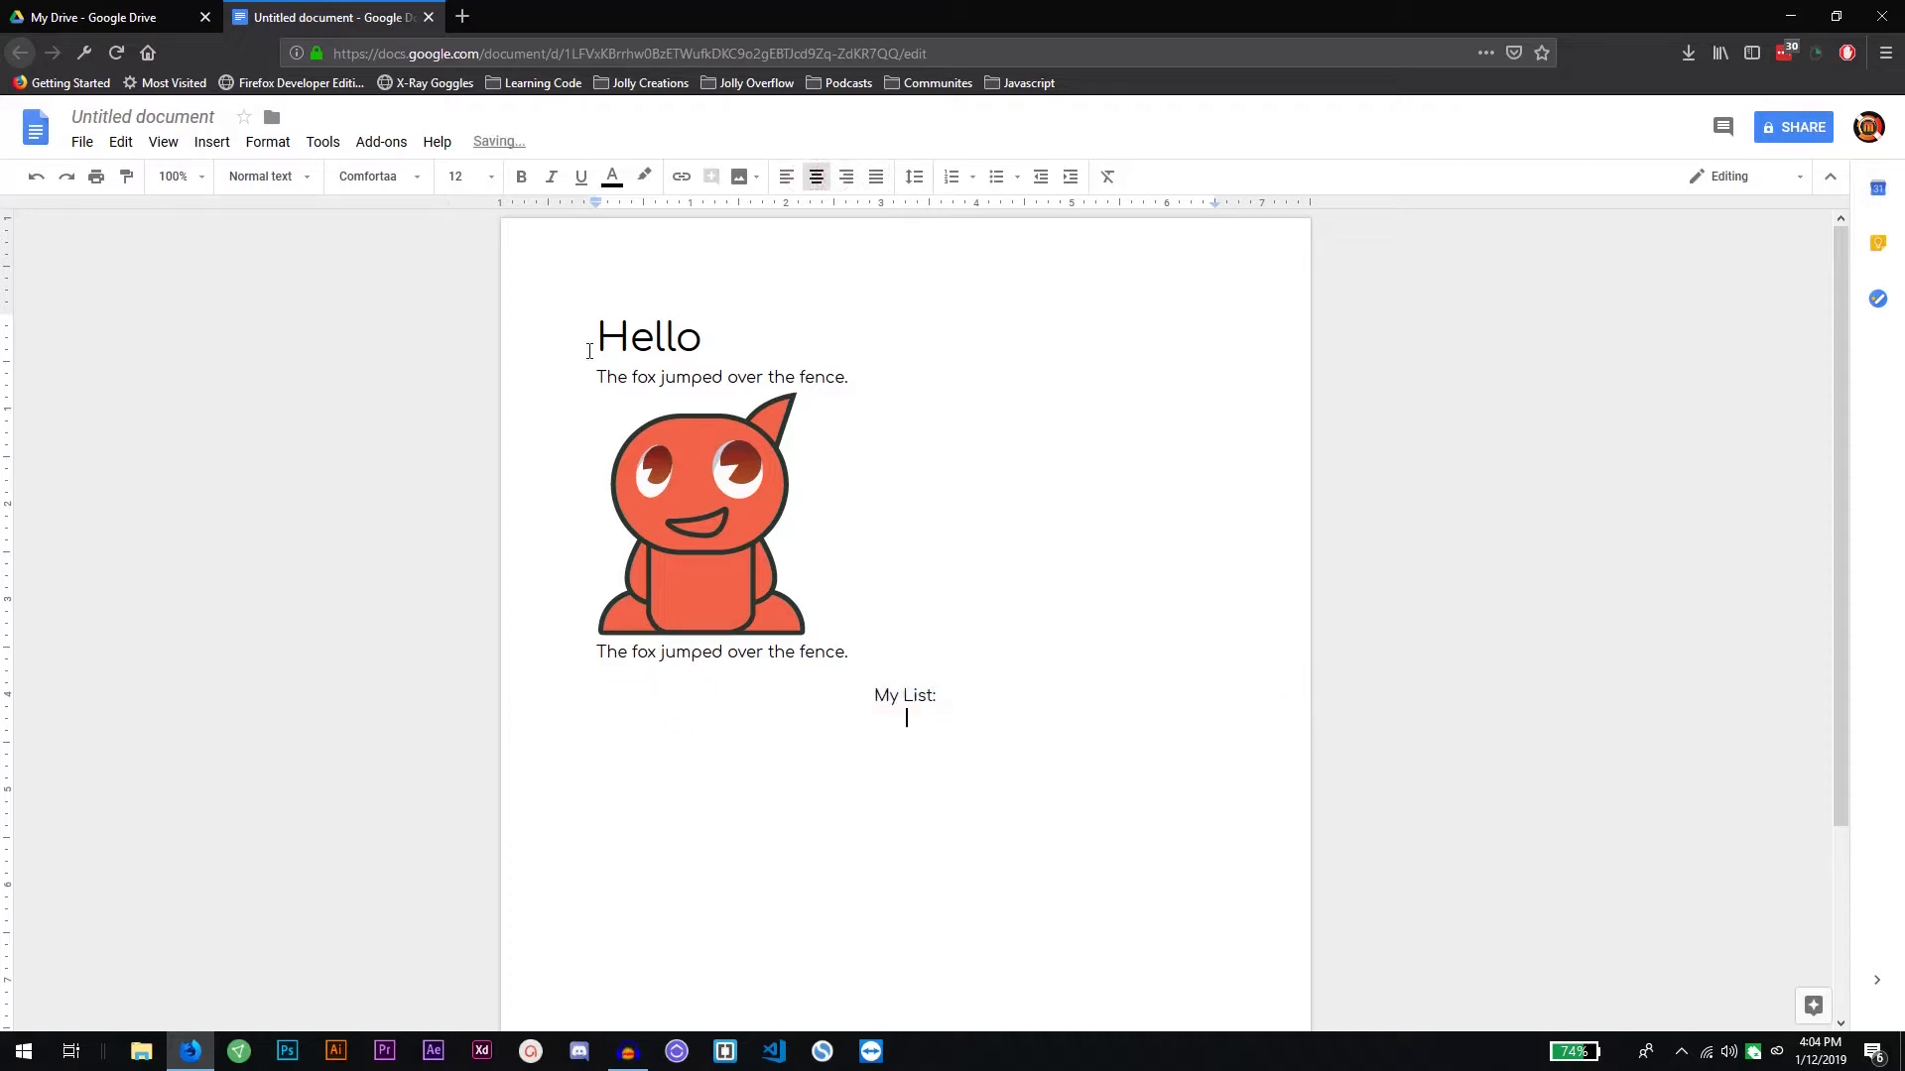
{"action": "left_click", "coordinate": [958, 181]}
{"action": "type", "text": "Task 1"}
{"action": "key", "text": "Return"}
{"action": "type", "text": "task 2"}
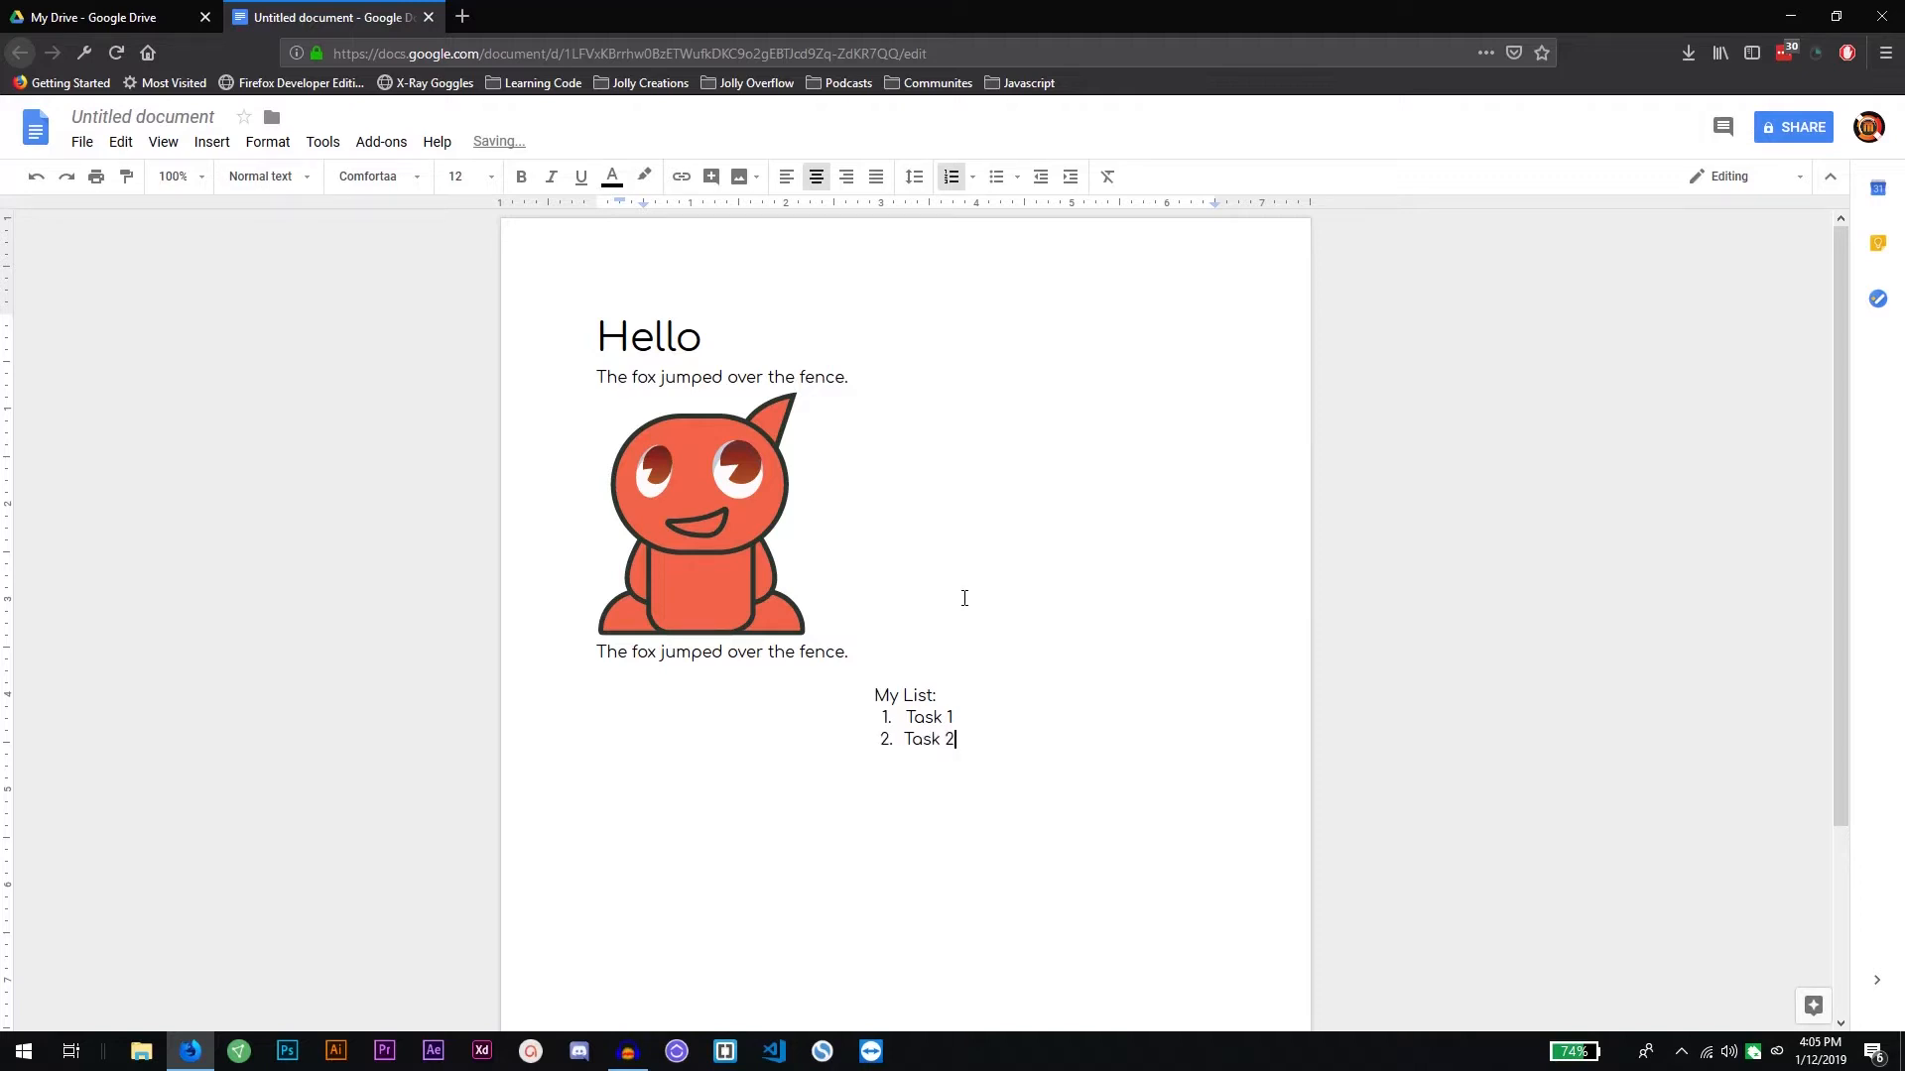
{"action": "key", "text": "Return"}
{"action": "type", "text": "Task 3"}
{"action": "key", "text": "Return"}
{"action": "type", "text": "Task 4"}
{"action": "key", "text": "Return"}
{"action": "key", "text": "Return"}
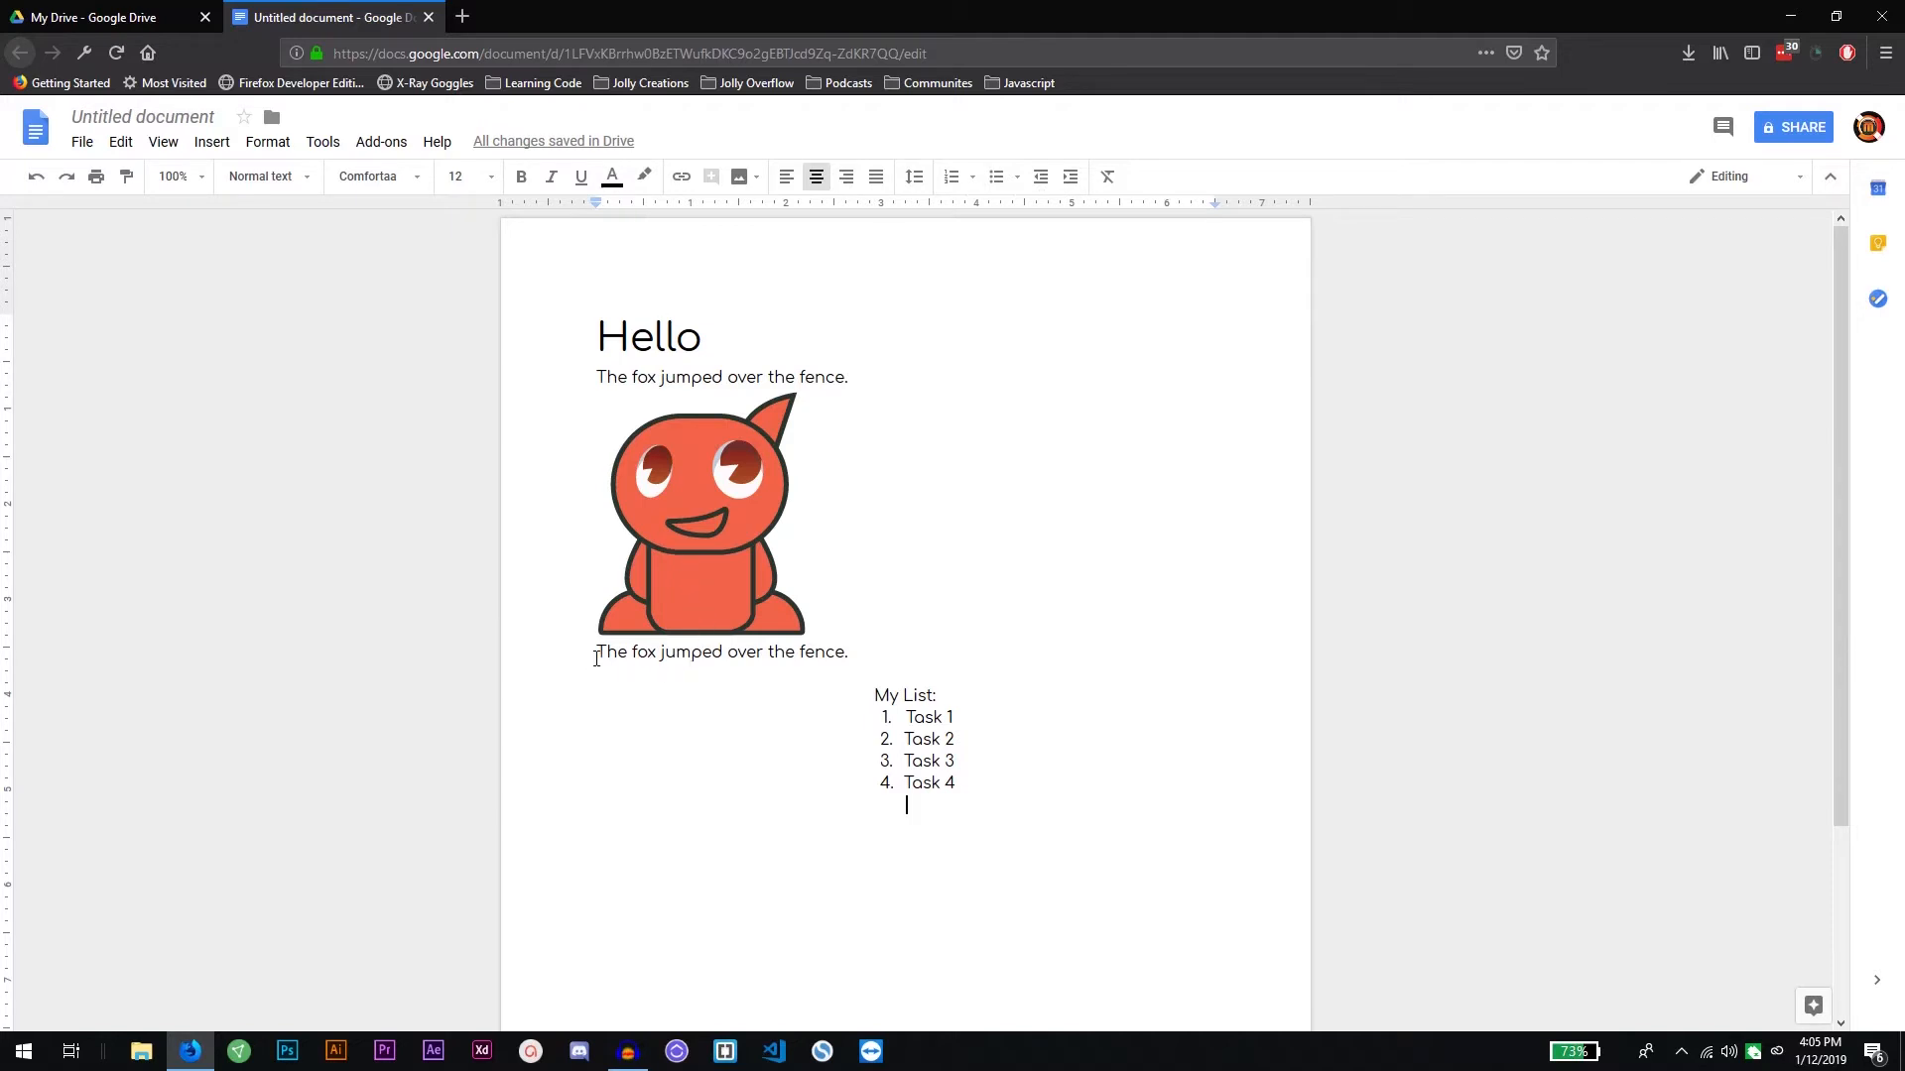
Make the word "The" bold in the fox sentence below the image
{"action": "left_click_drag", "start_coordinate": [596, 658], "coordinate": [626, 654]}
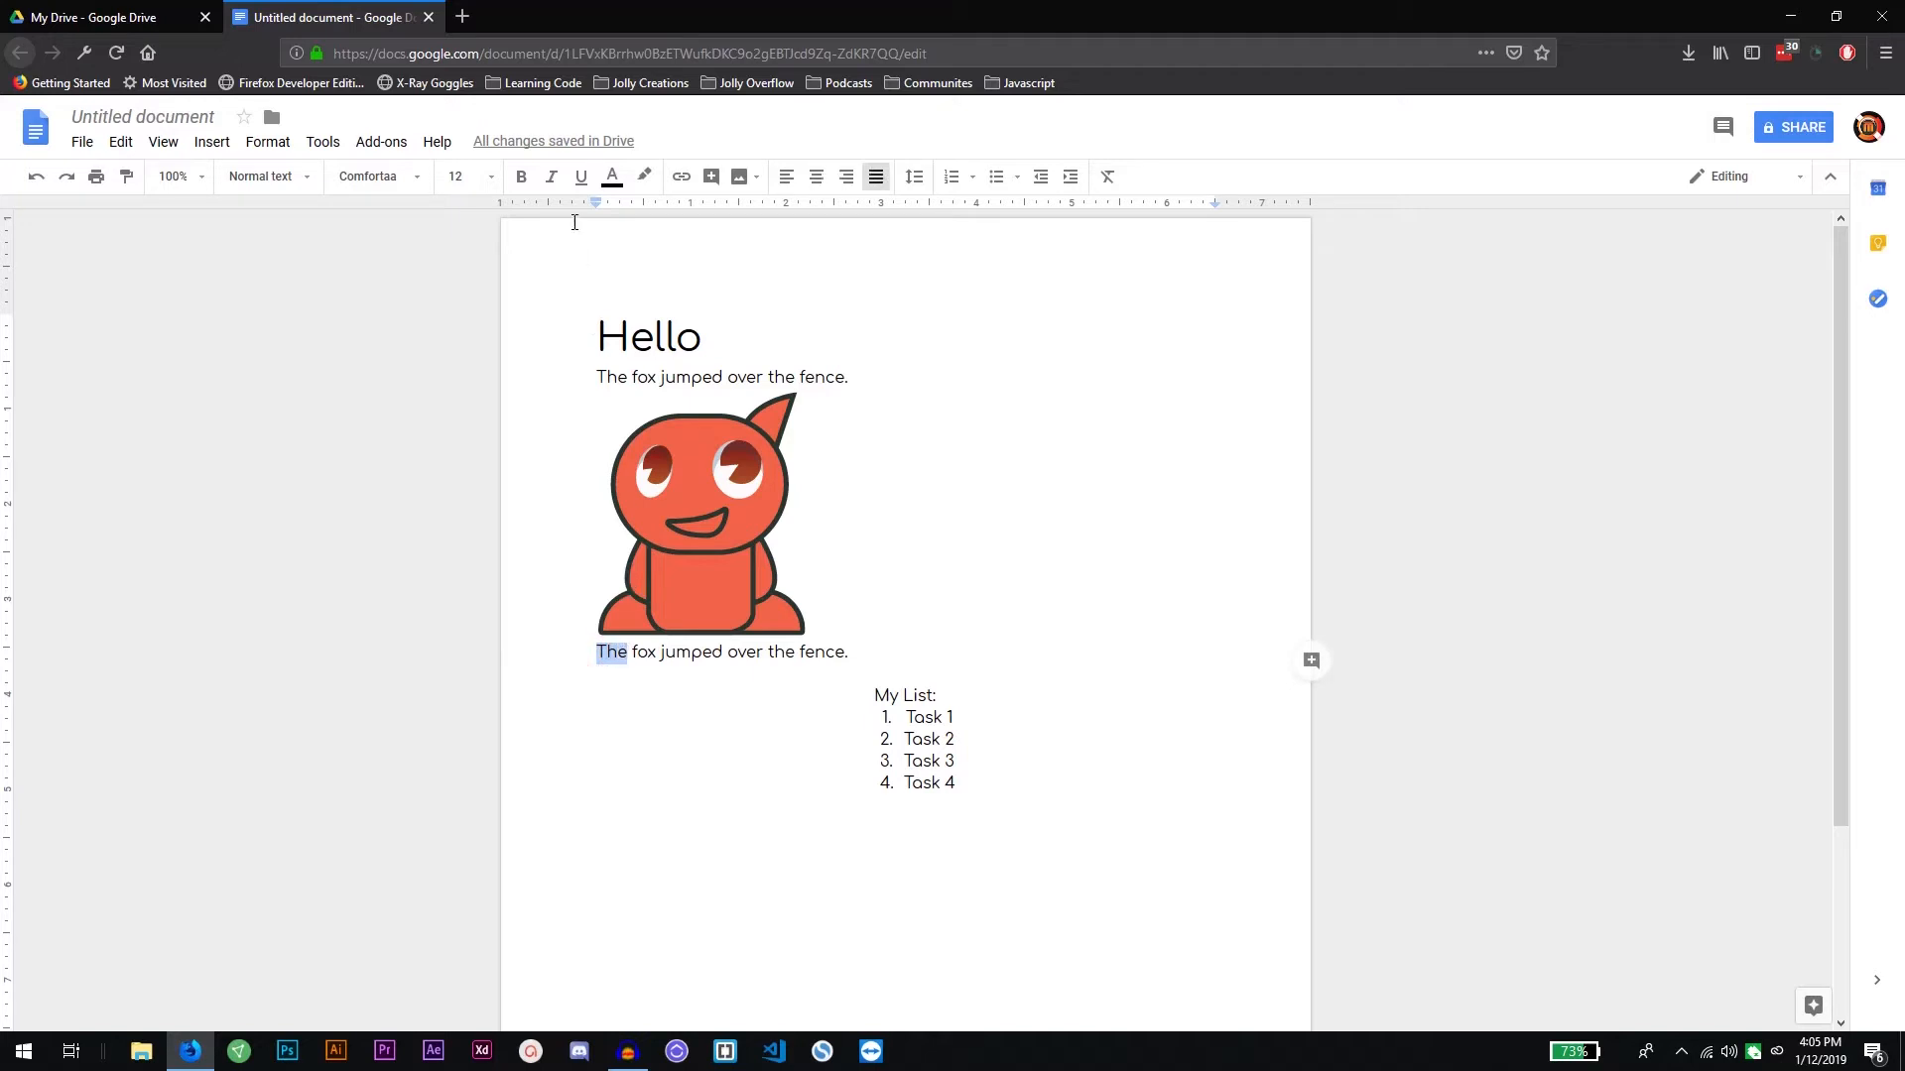
{"action": "left_click", "coordinate": [525, 183]}
{"action": "left_click", "coordinate": [623, 650]}
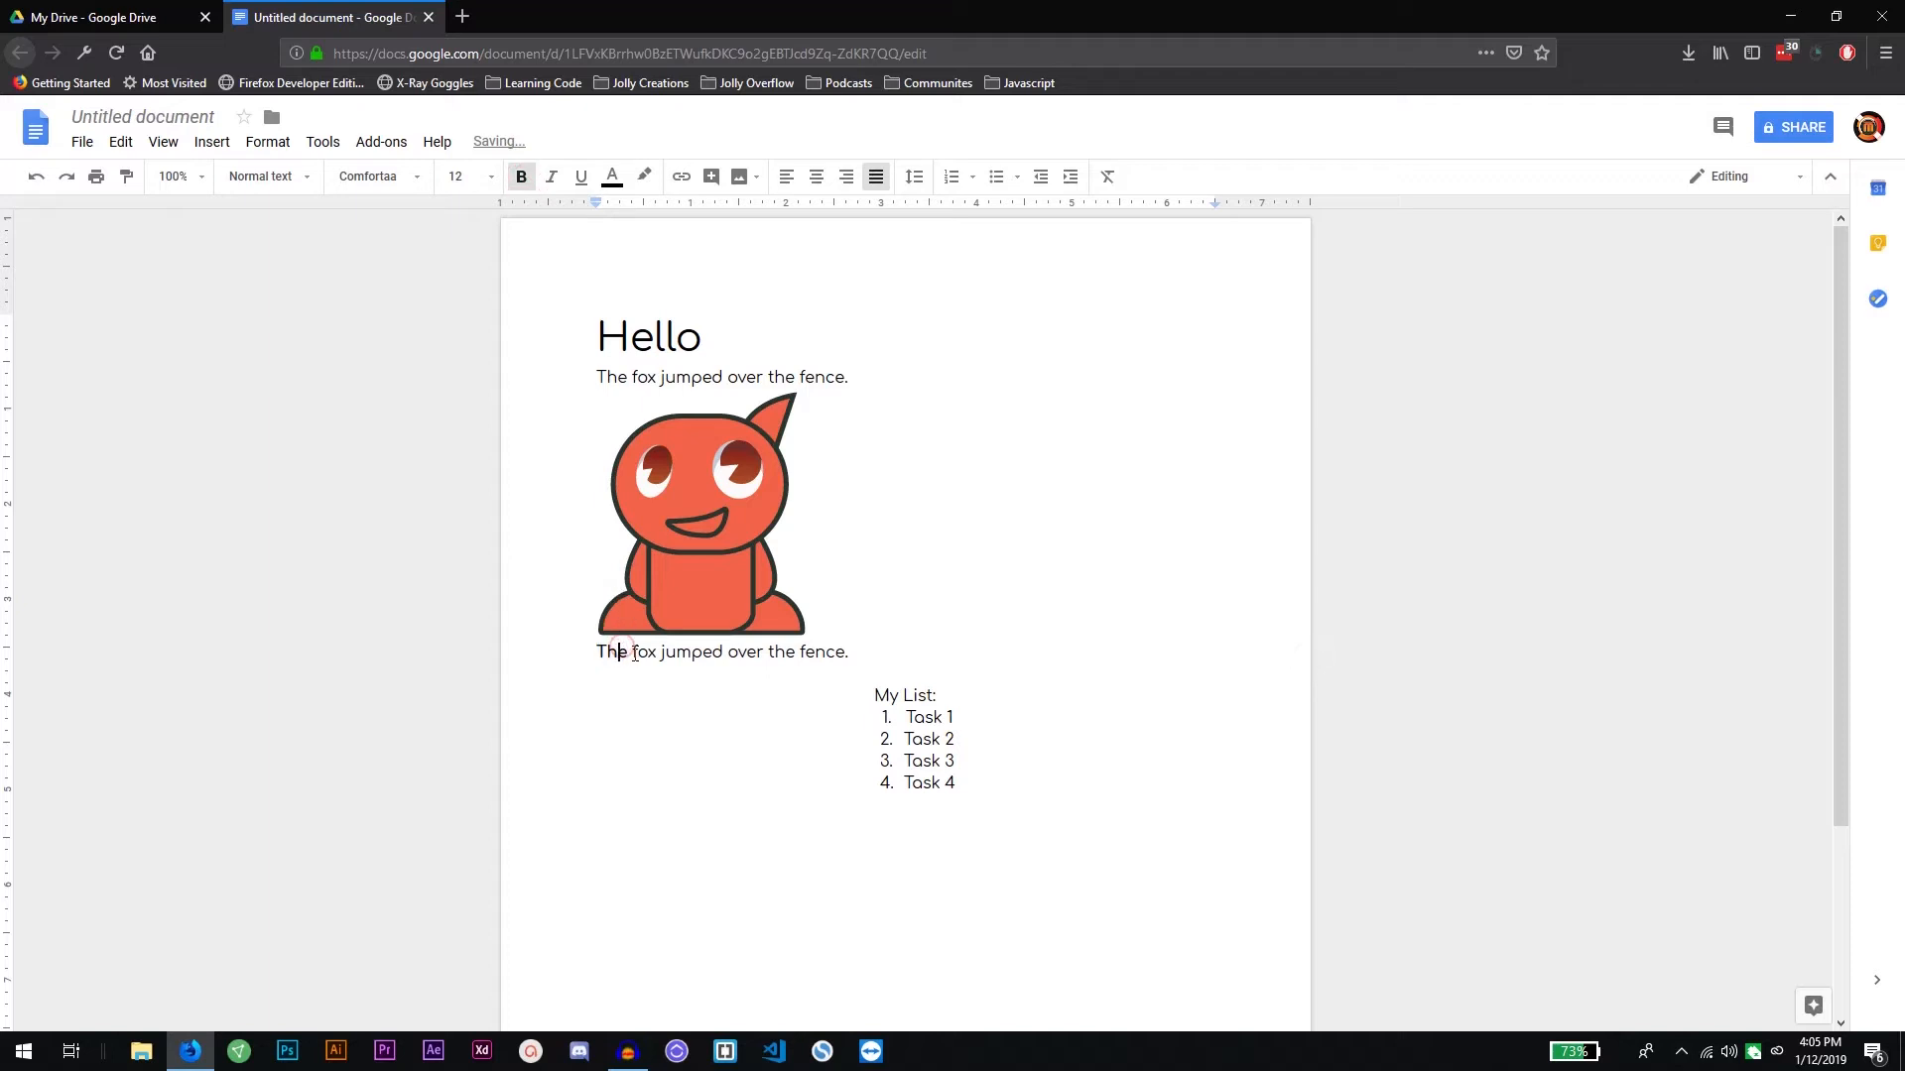
Italicize the whole word "fox" in the sentence below the image
{"action": "left_click_drag", "start_coordinate": [633, 652], "coordinate": [652, 646]}
{"action": "left_click", "coordinate": [657, 650]}
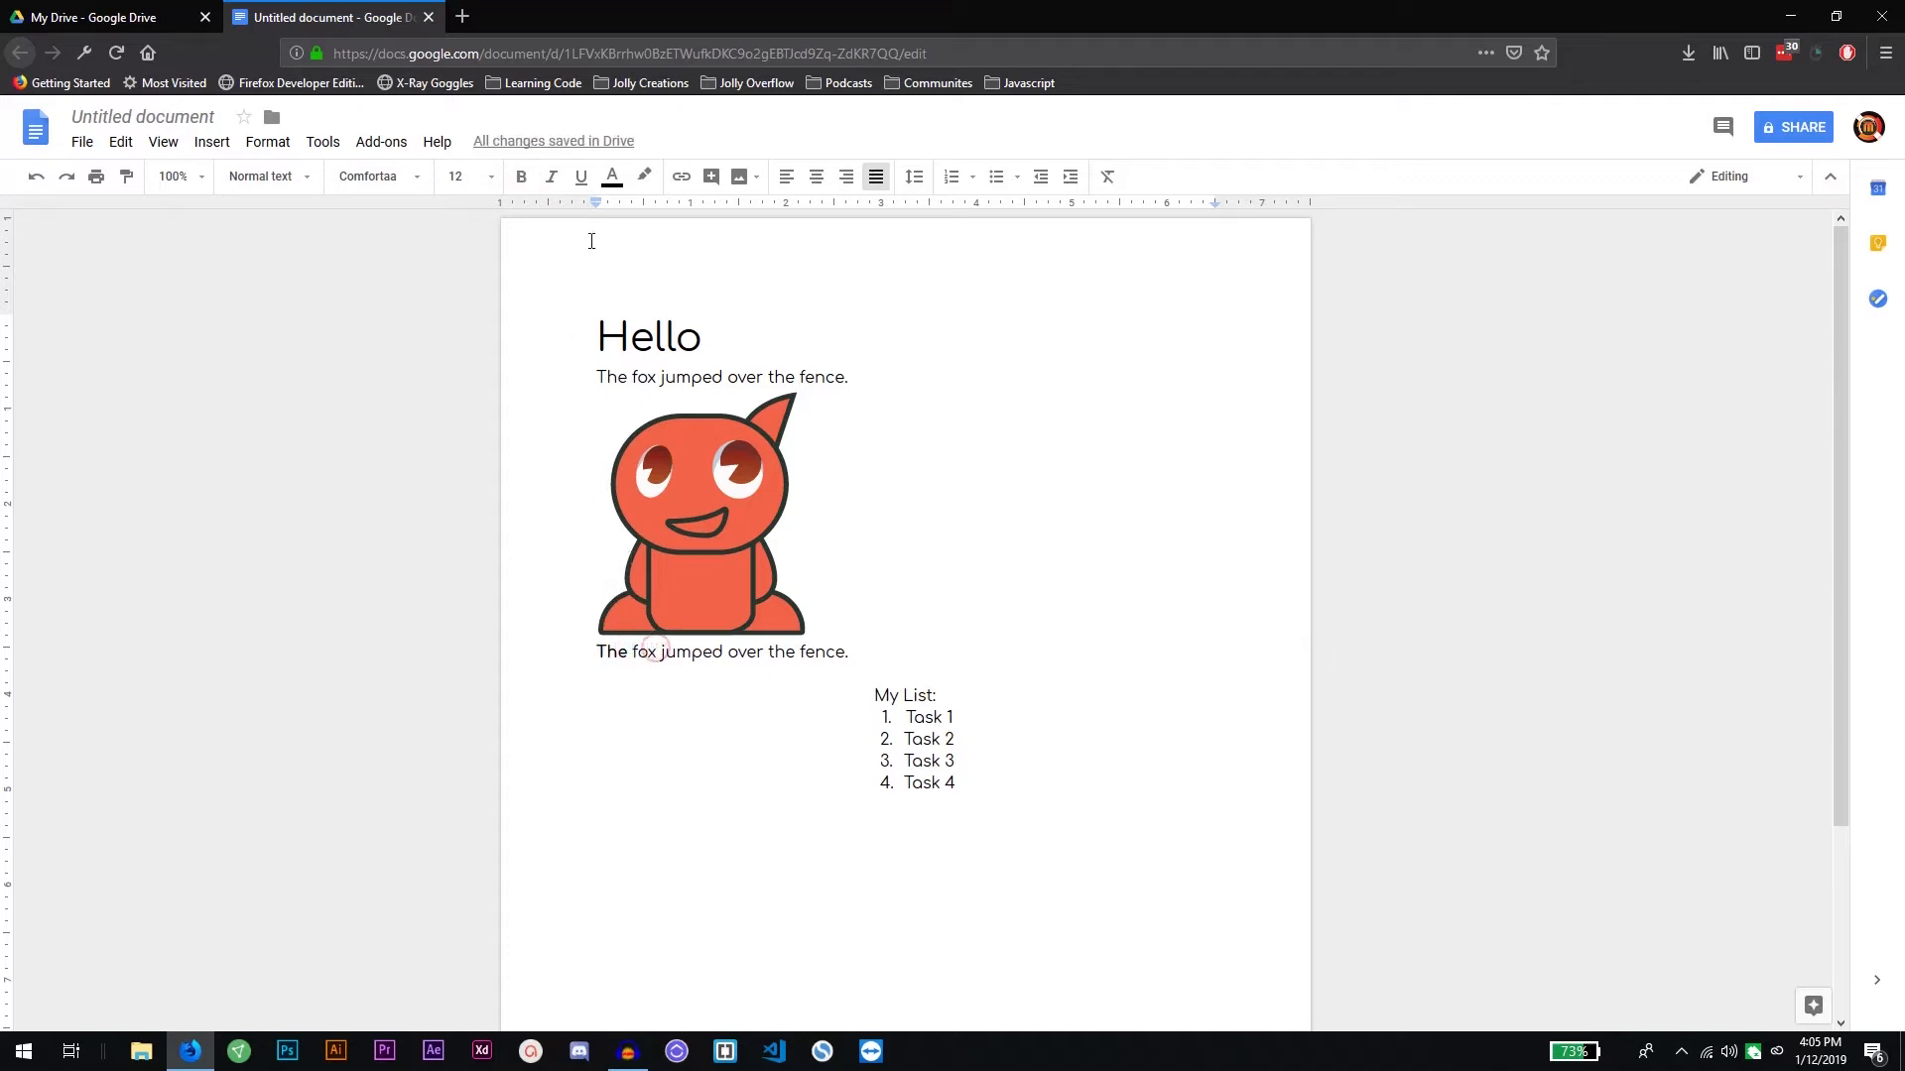
{"action": "left_click", "coordinate": [553, 178]}
{"action": "left_click_drag", "start_coordinate": [638, 656], "coordinate": [649, 657]}
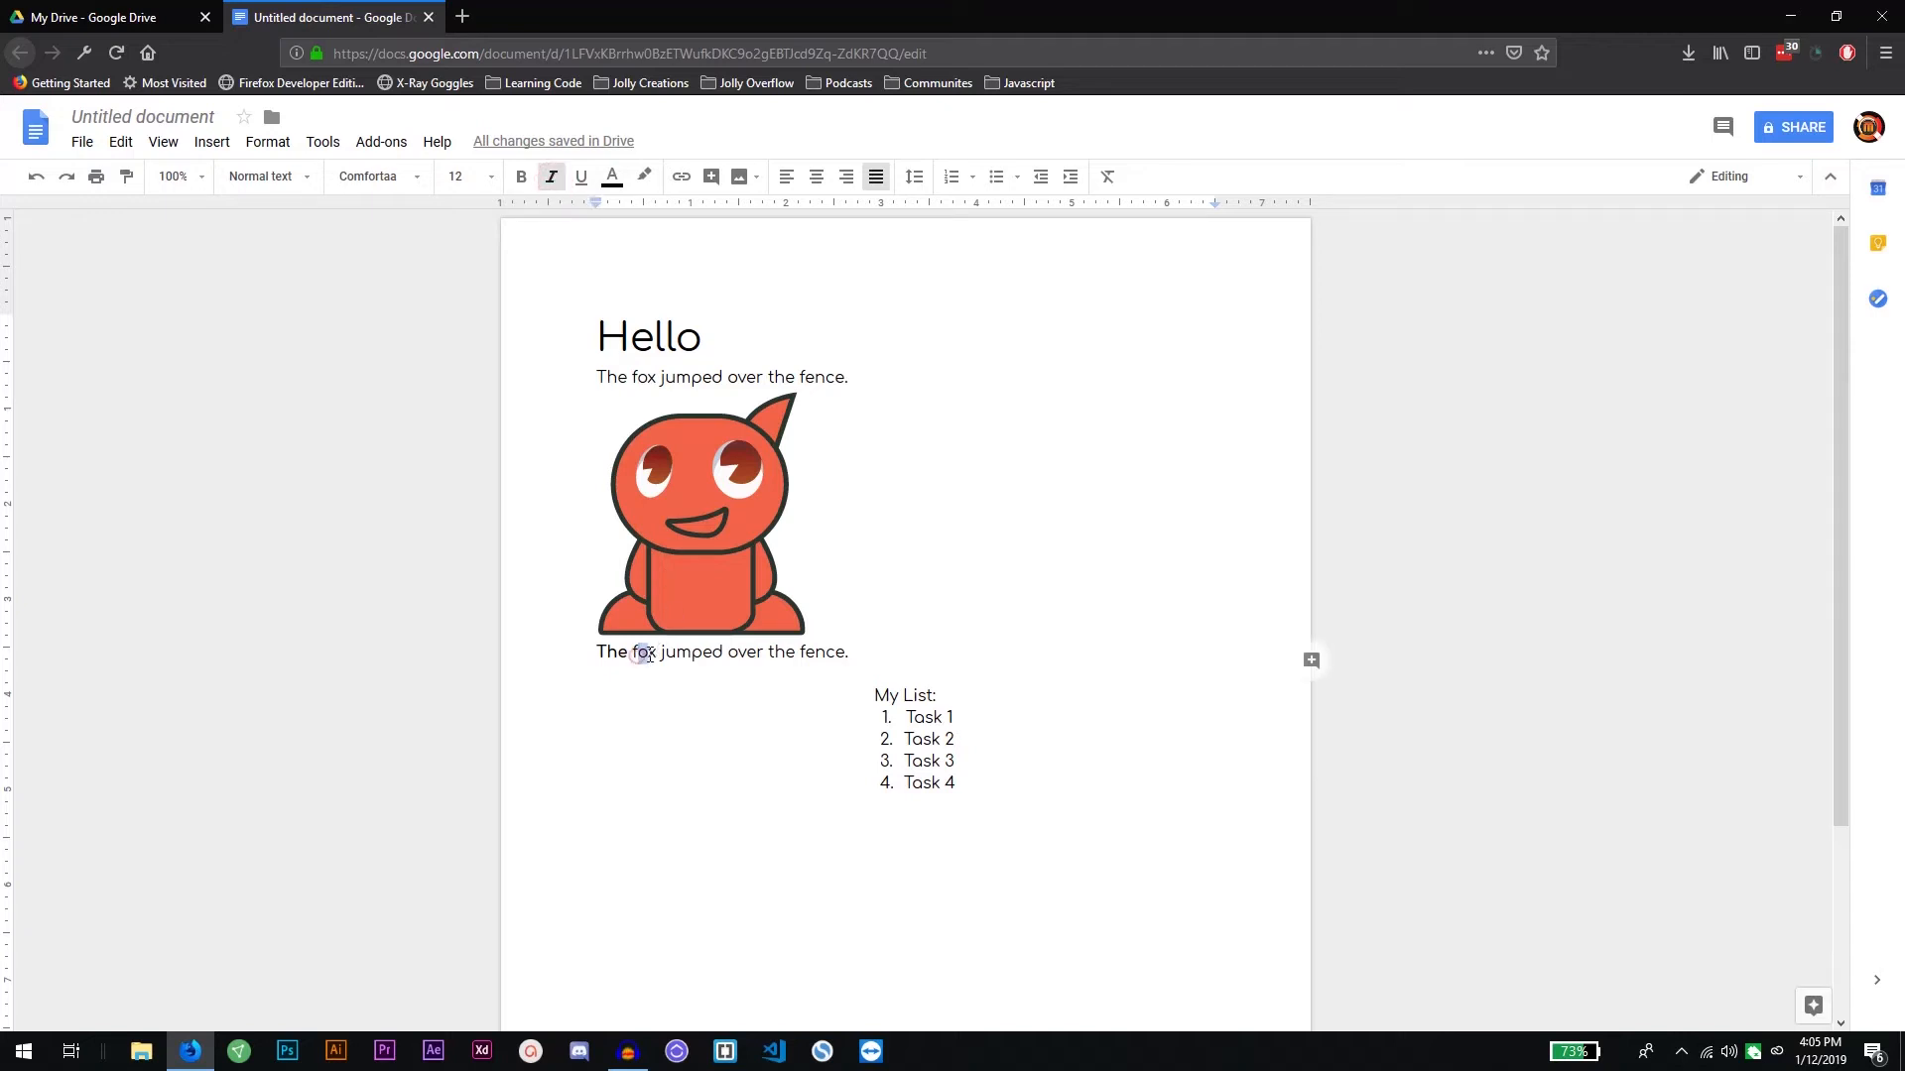
{"action": "left_click", "coordinate": [544, 181]}
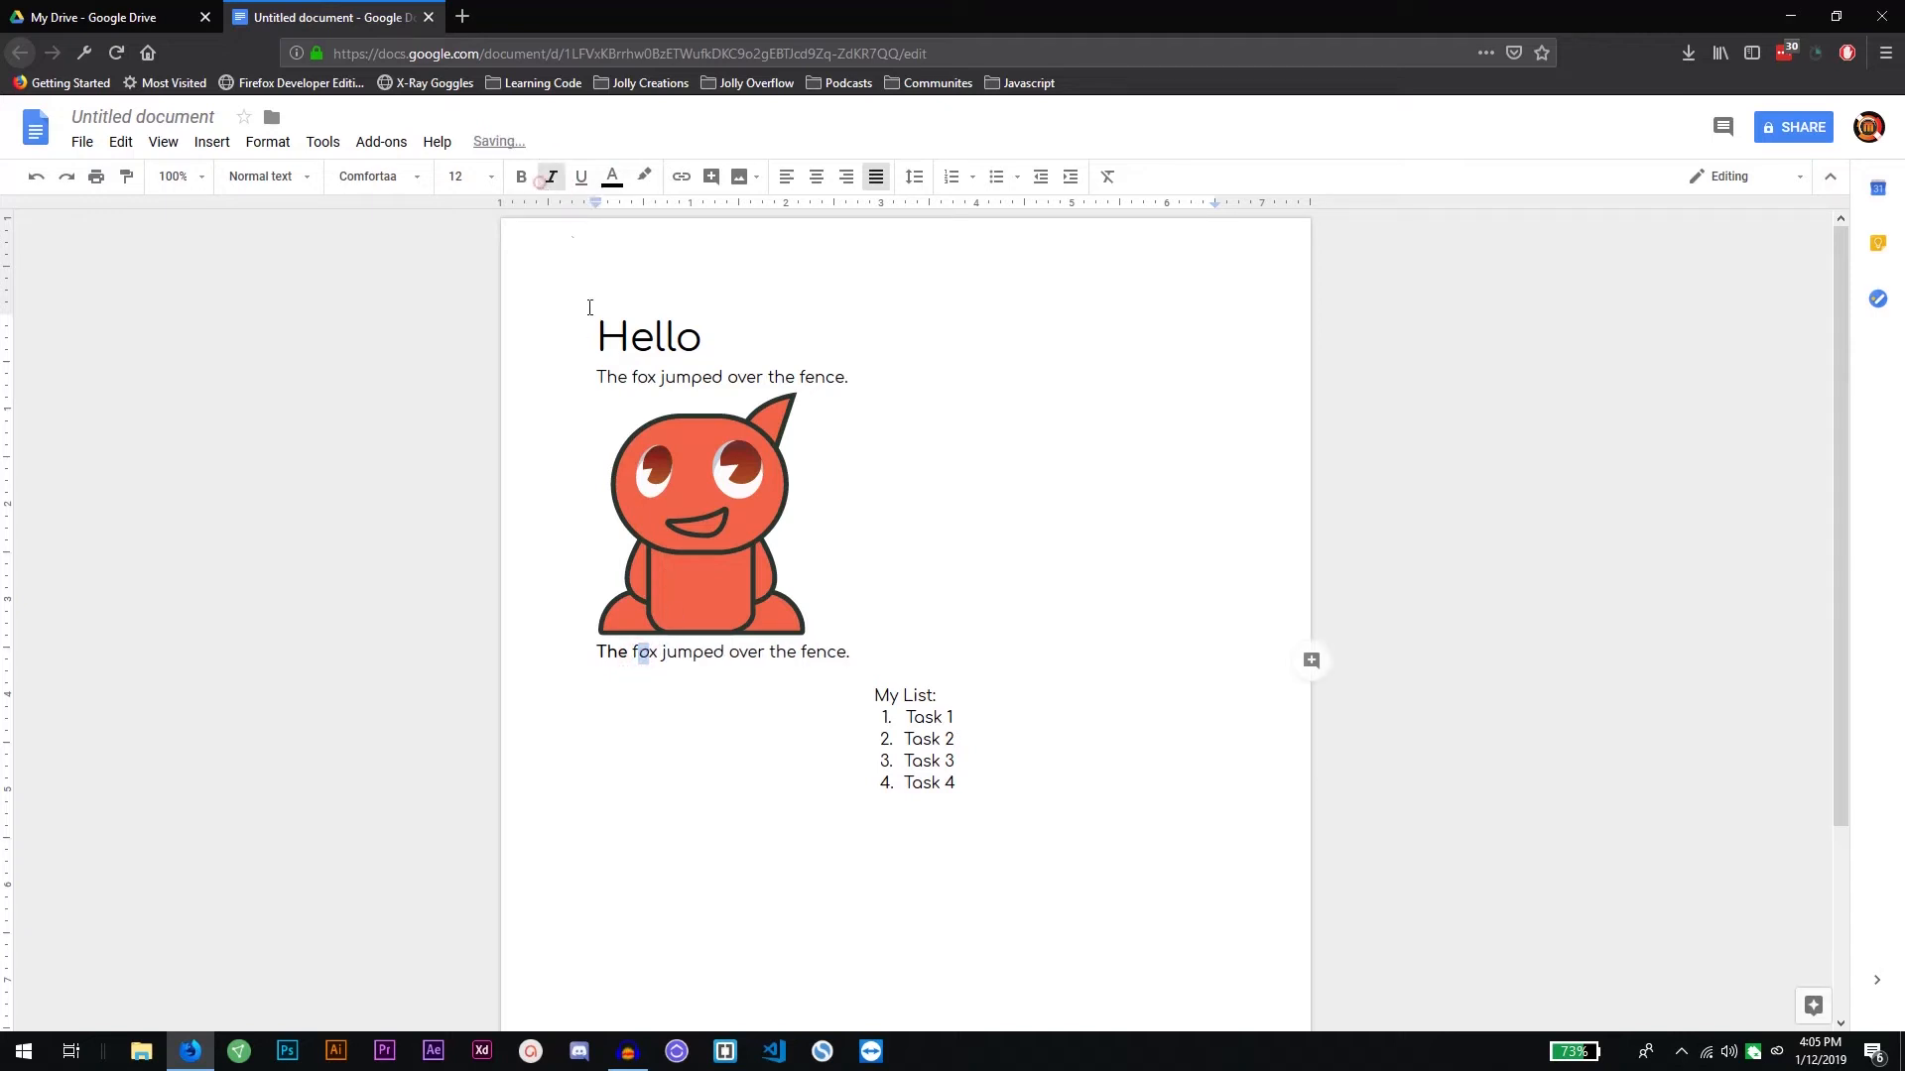
{"action": "left_click", "coordinate": [640, 653]}
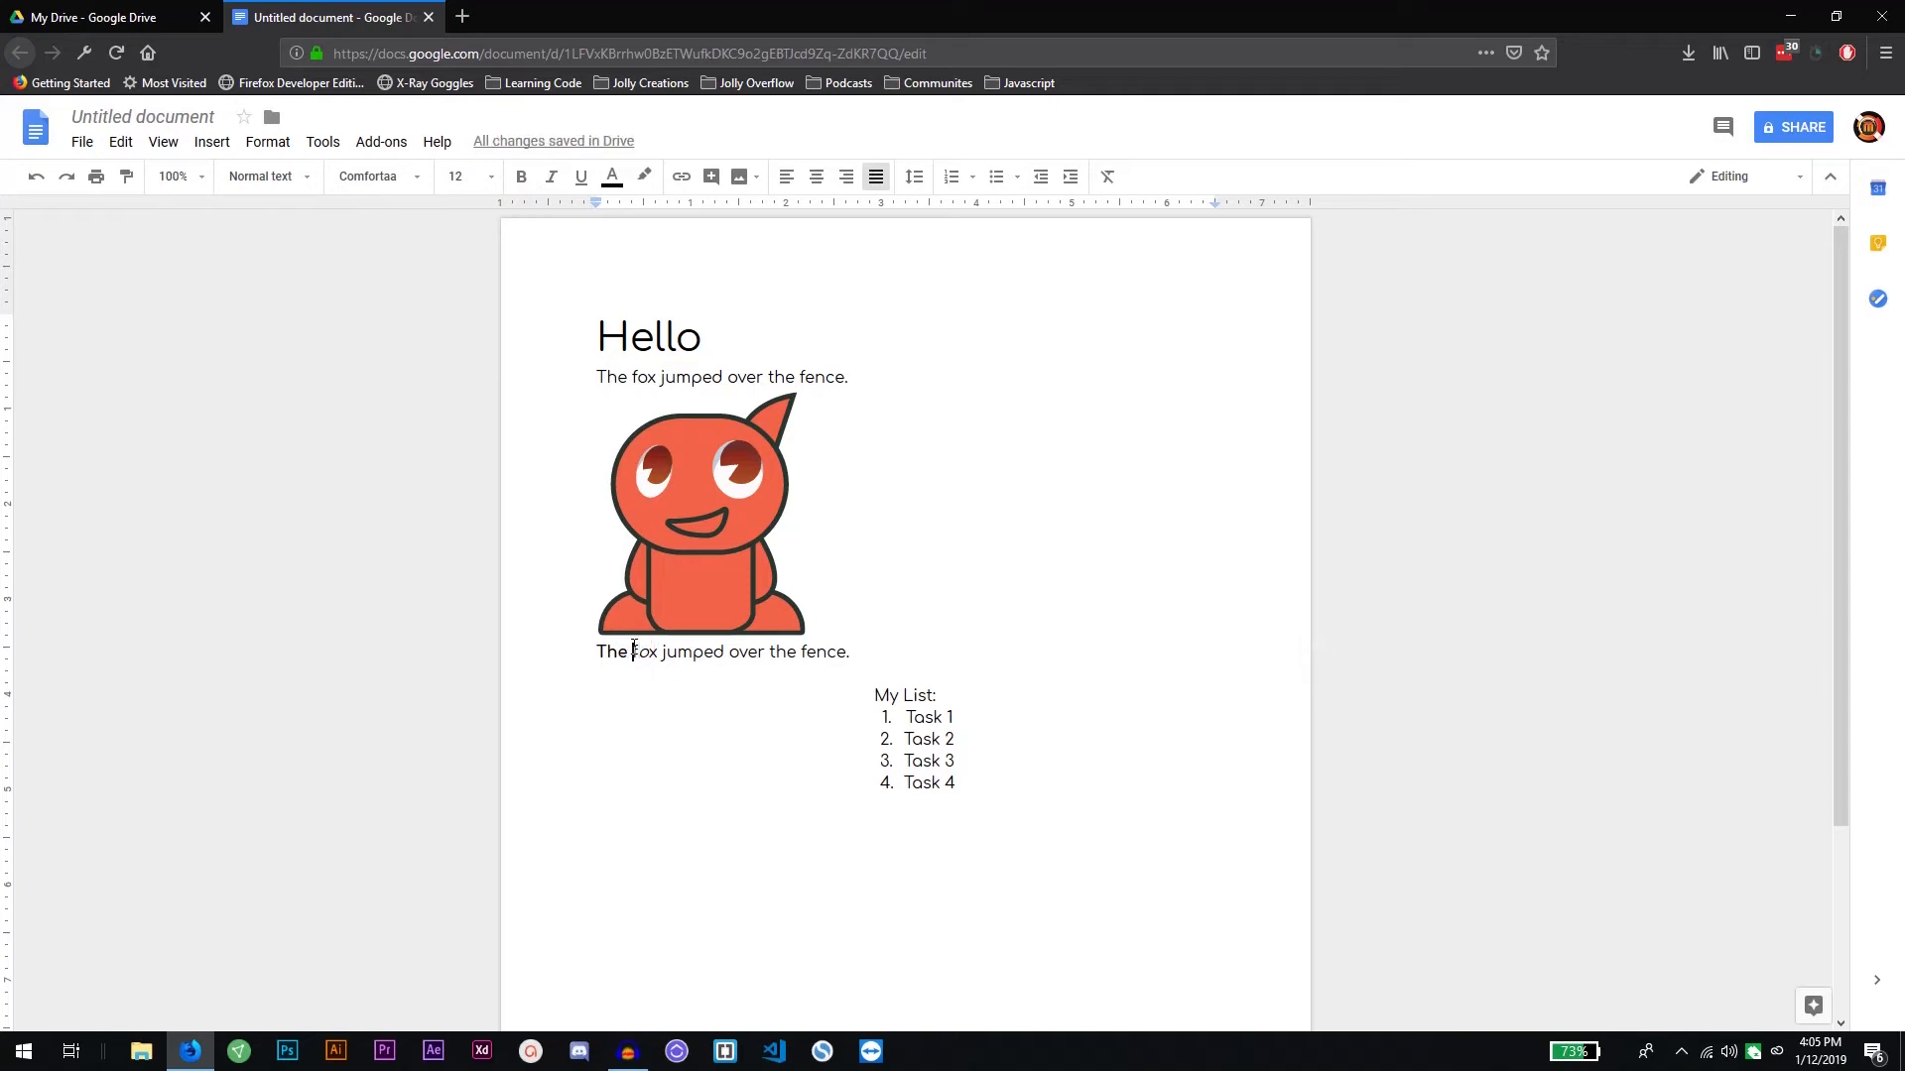
{"action": "left_click_drag", "start_coordinate": [629, 651], "coordinate": [641, 655]}
{"action": "left_click", "coordinate": [653, 652]}
{"action": "left_click", "coordinate": [562, 182]}
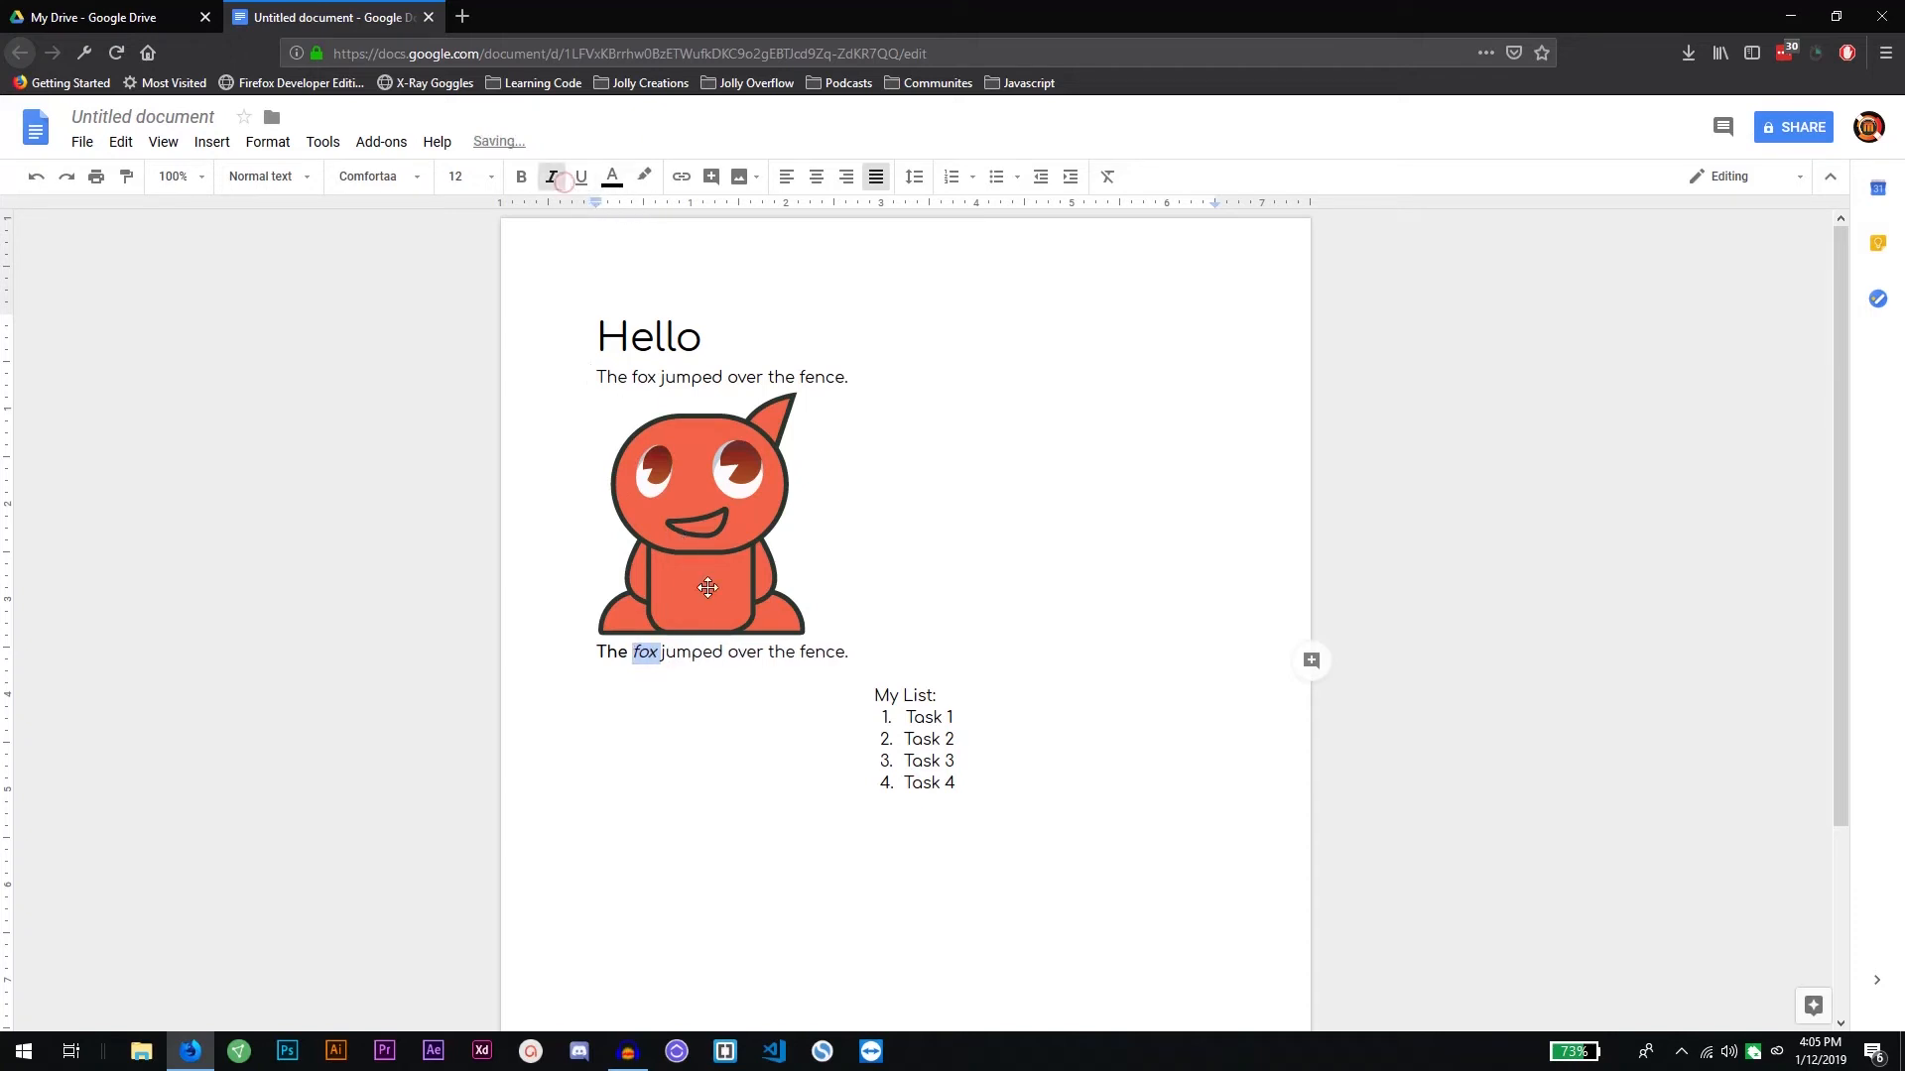
Underline the entire fox sentence below the image
{"action": "left_click_drag", "start_coordinate": [861, 659], "coordinate": [595, 652]}
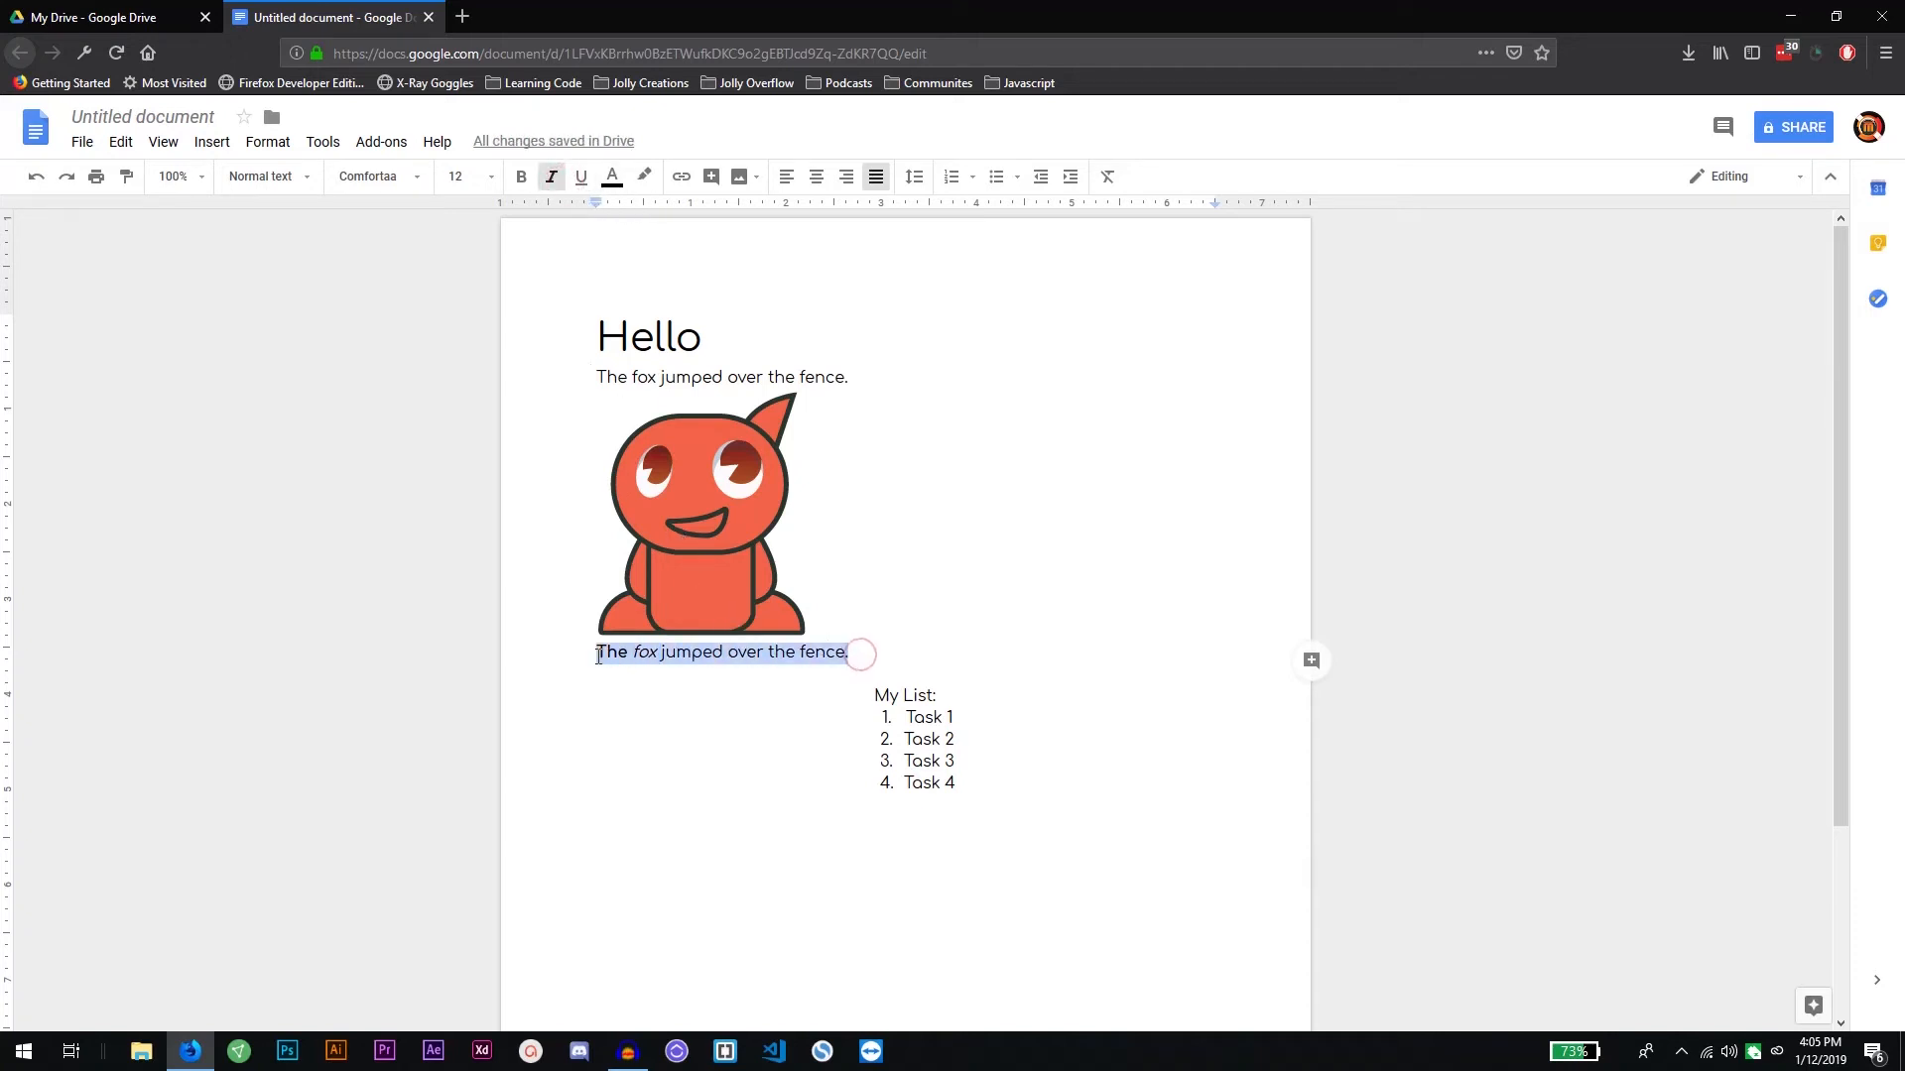
{"action": "left_click", "coordinate": [582, 184]}
{"action": "left_click", "coordinate": [682, 683]}
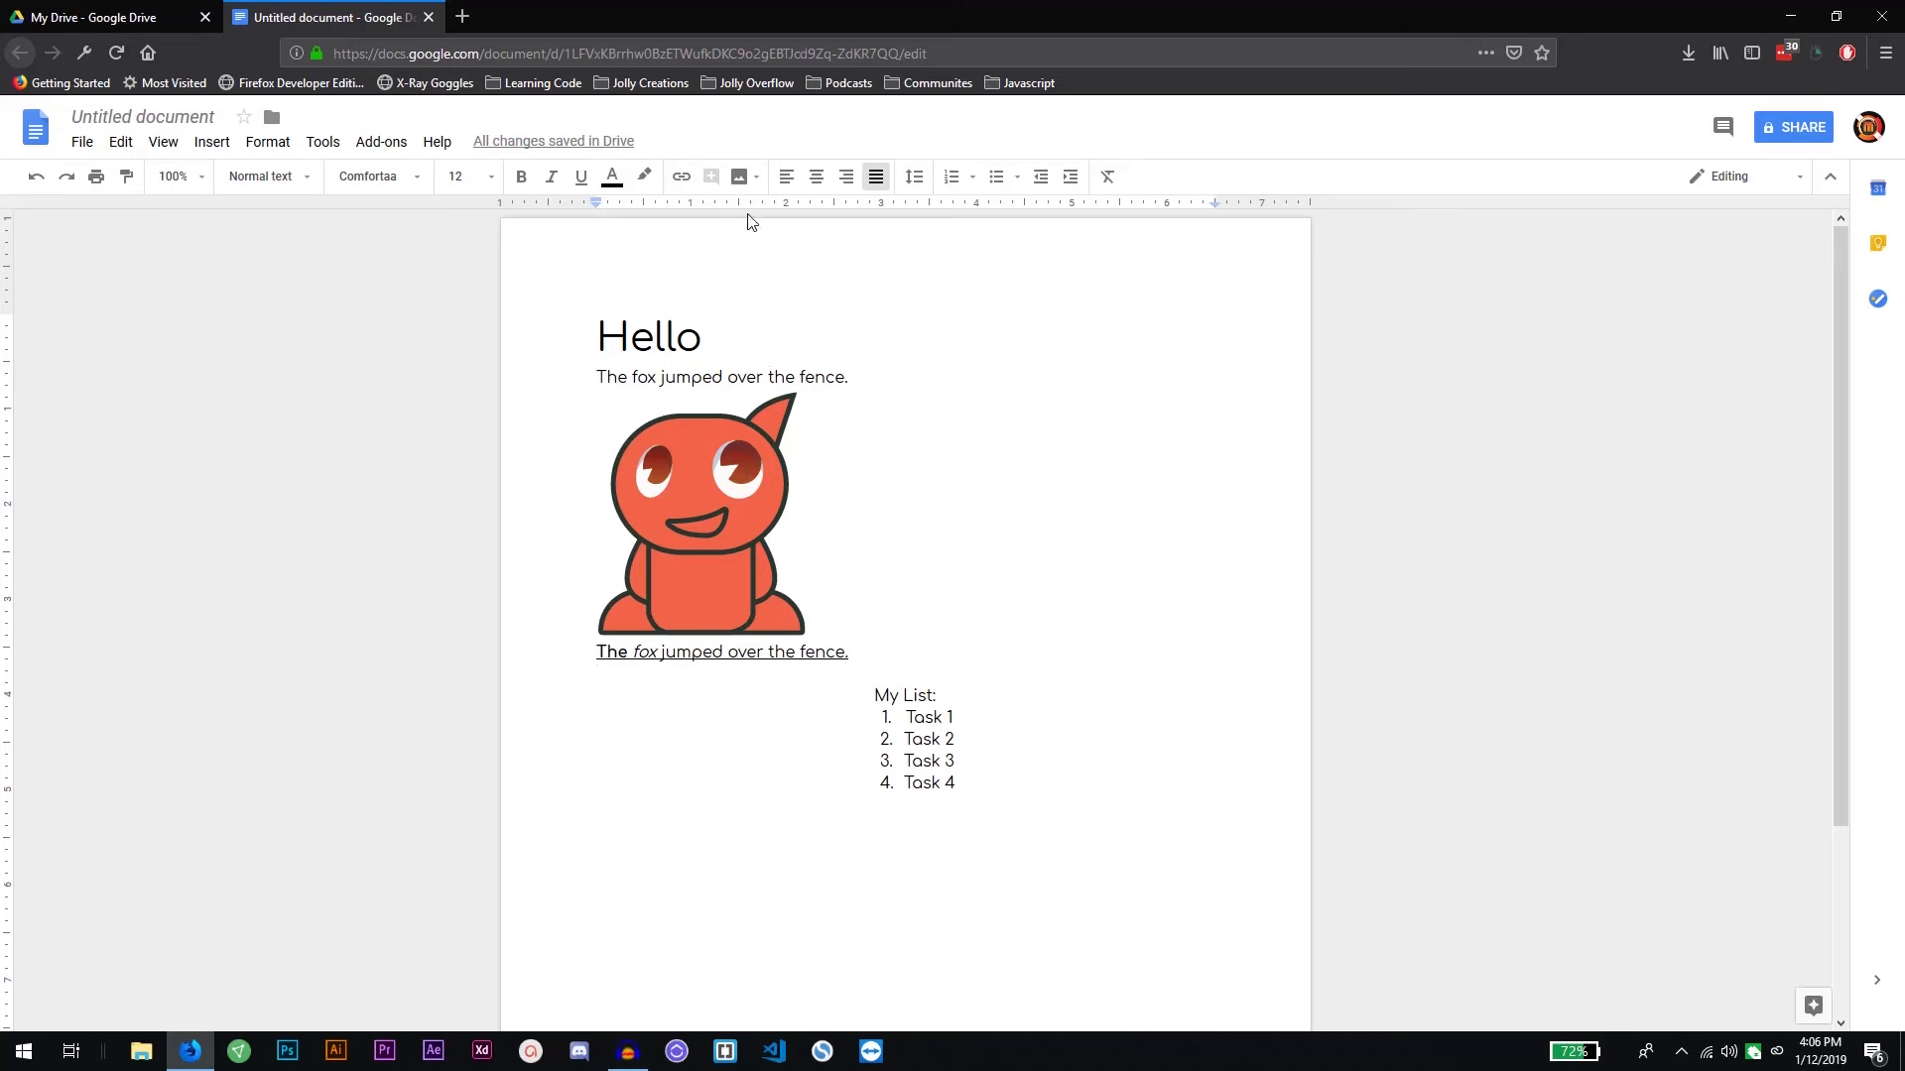
Highlight the entire underlined fox sentence in yellow and deselect it
{"action": "double_click", "coordinate": [718, 653]}
{"action": "left_click", "coordinate": [716, 640]}
{"action": "triple_click", "coordinate": [804, 655]}
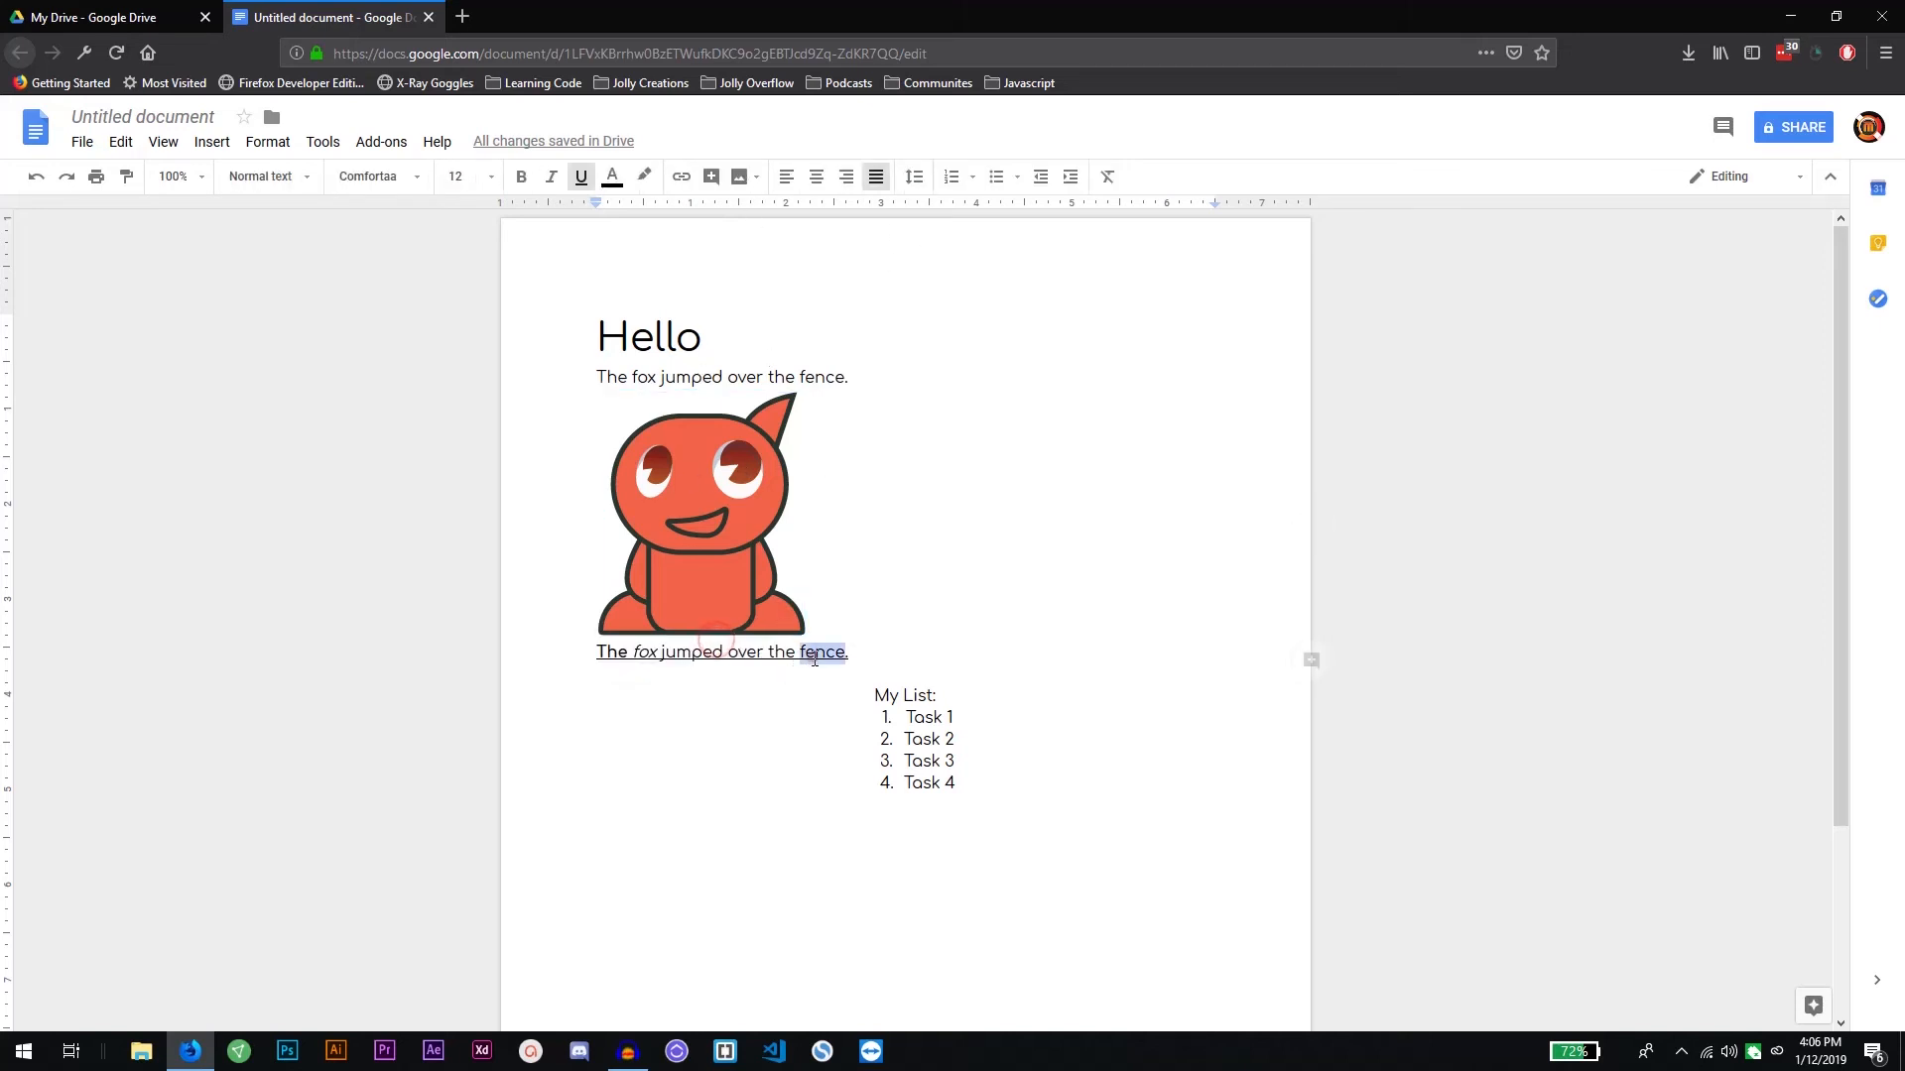
{"action": "left_click", "coordinate": [646, 179]}
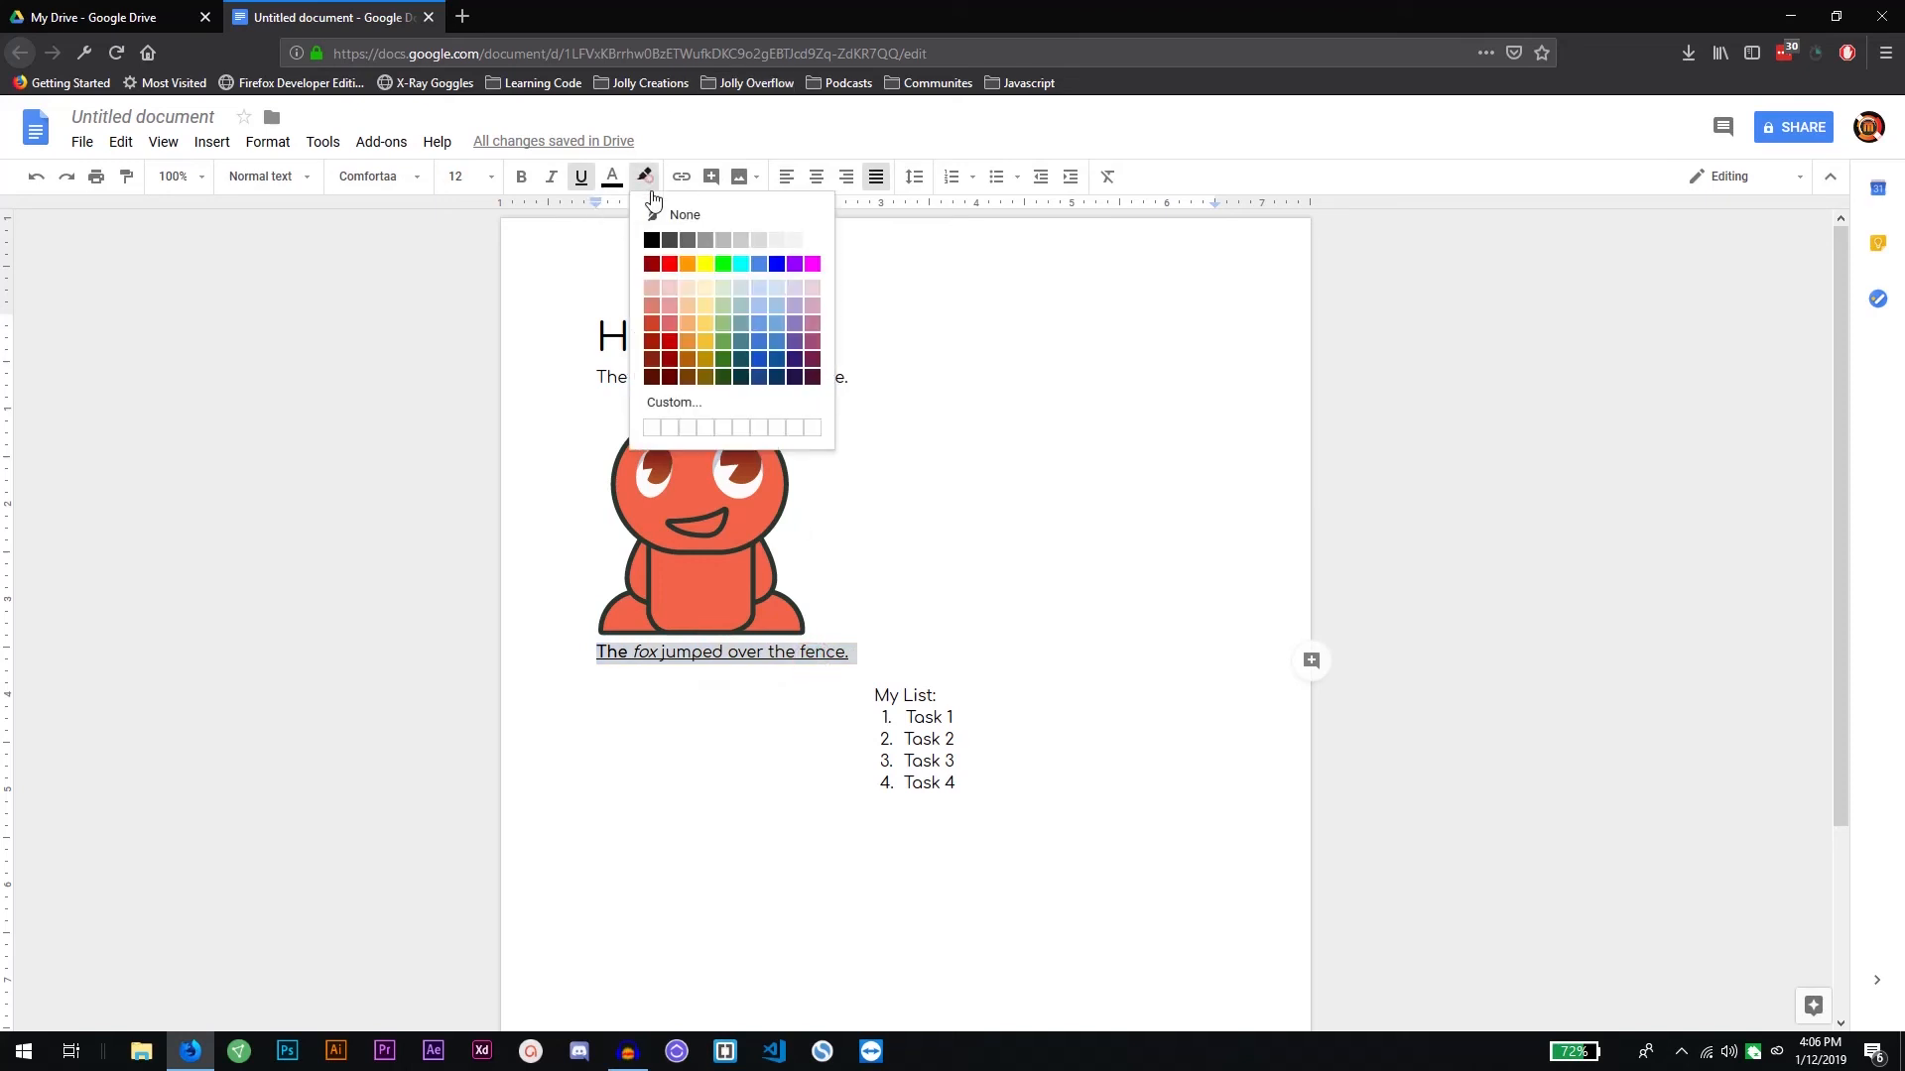
{"action": "left_click", "coordinate": [707, 265]}
{"action": "left_click", "coordinate": [903, 617]}
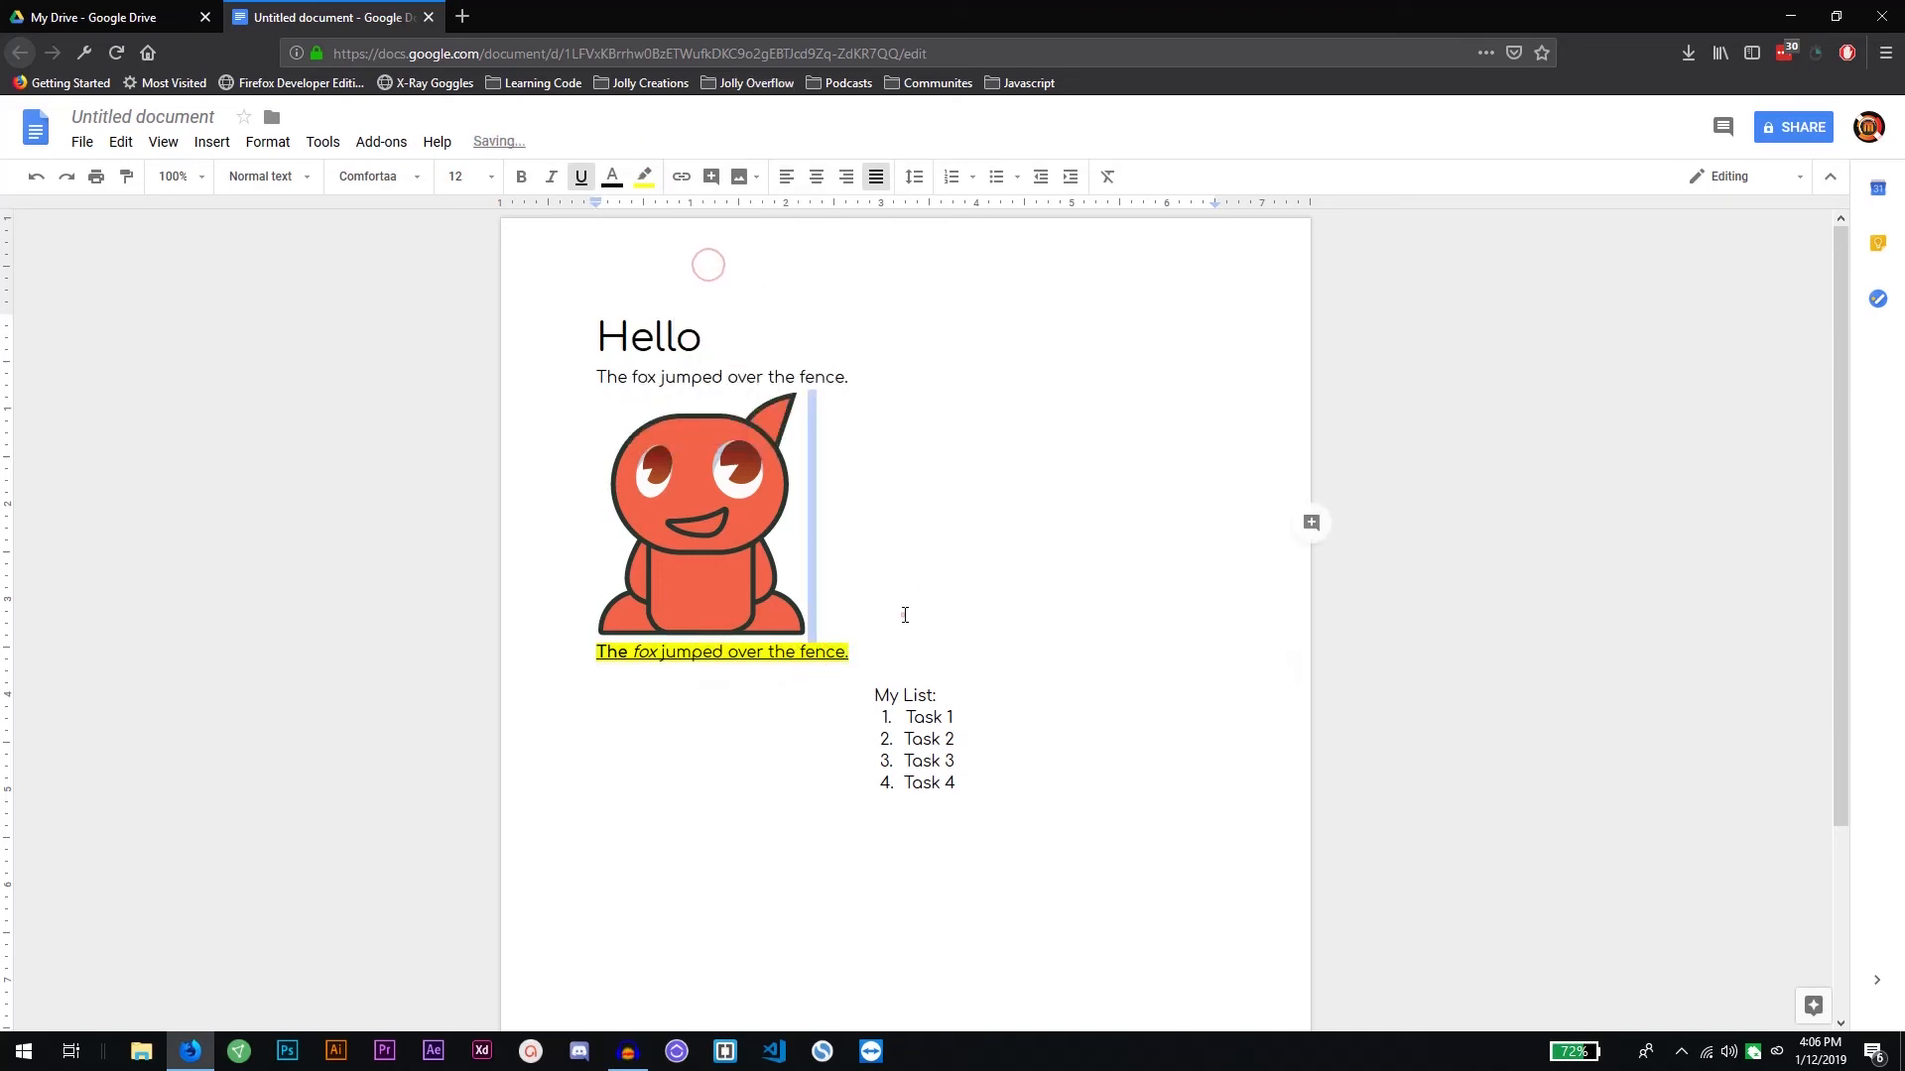